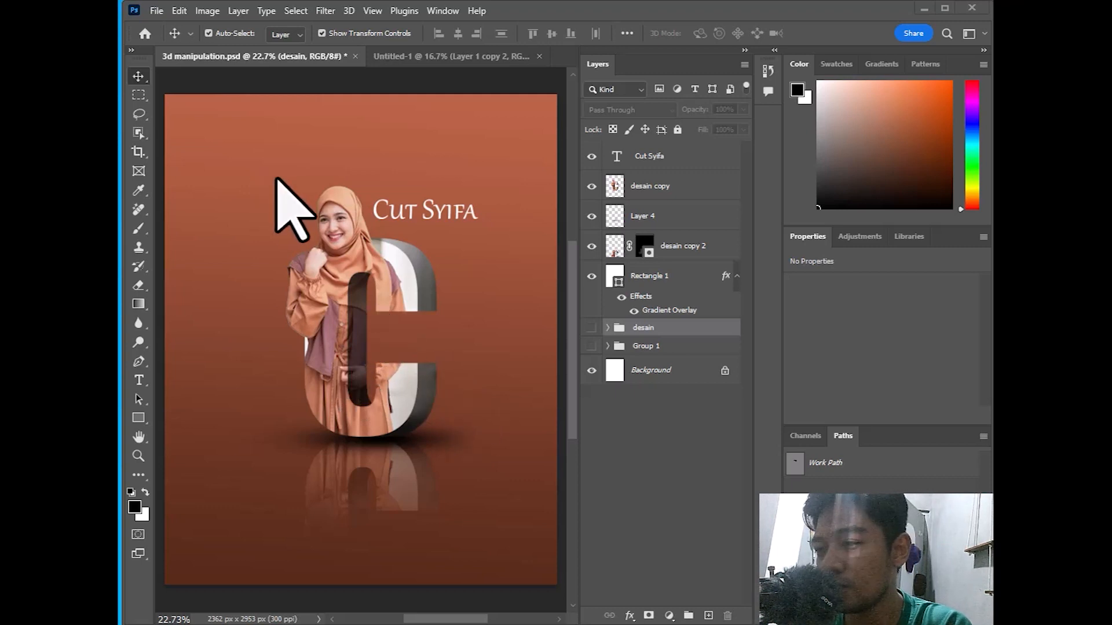
# In Untitled-1, hide the photo layer 'Layer 1 copy 2', leaving only the white background
pyautogui.click(412, 64)
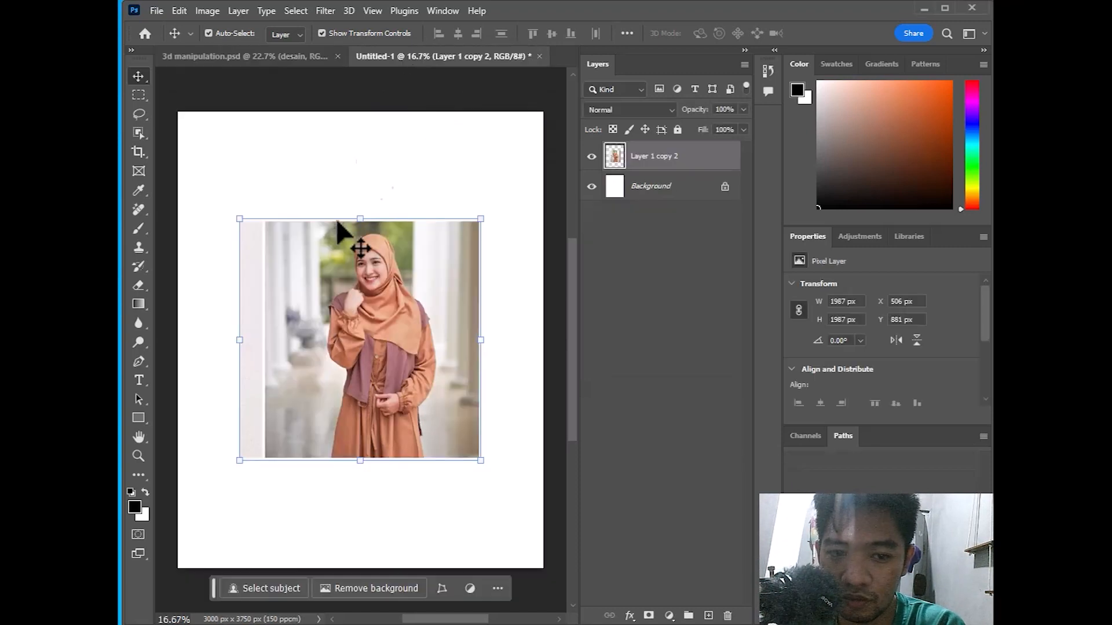
pyautogui.click(591, 156)
pyautogui.click(591, 157)
pyautogui.click(244, 61)
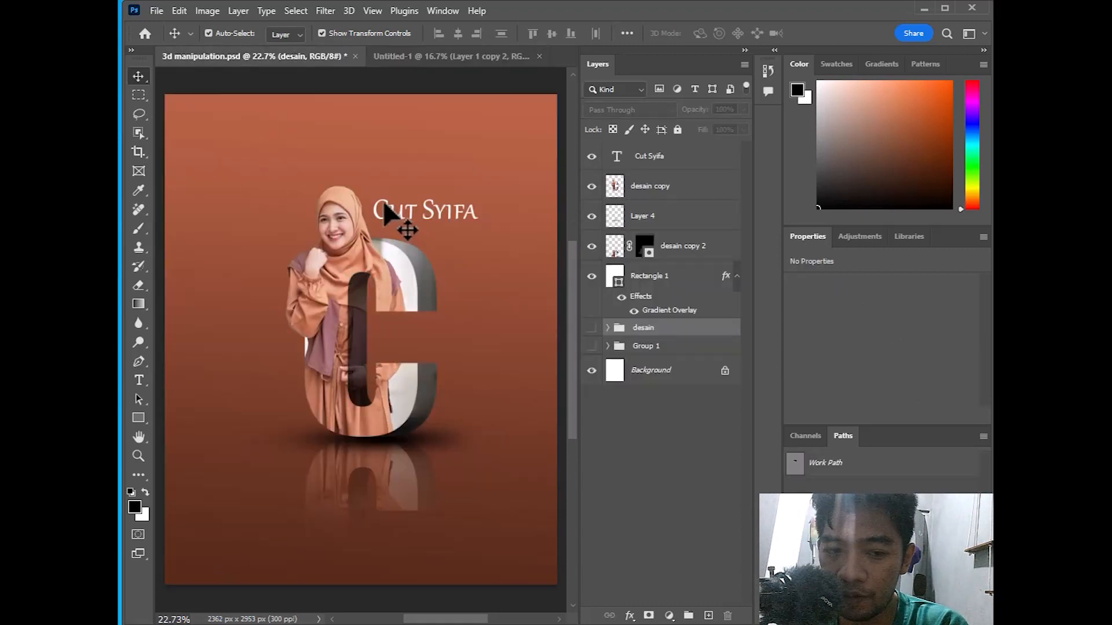
pyautogui.click(438, 60)
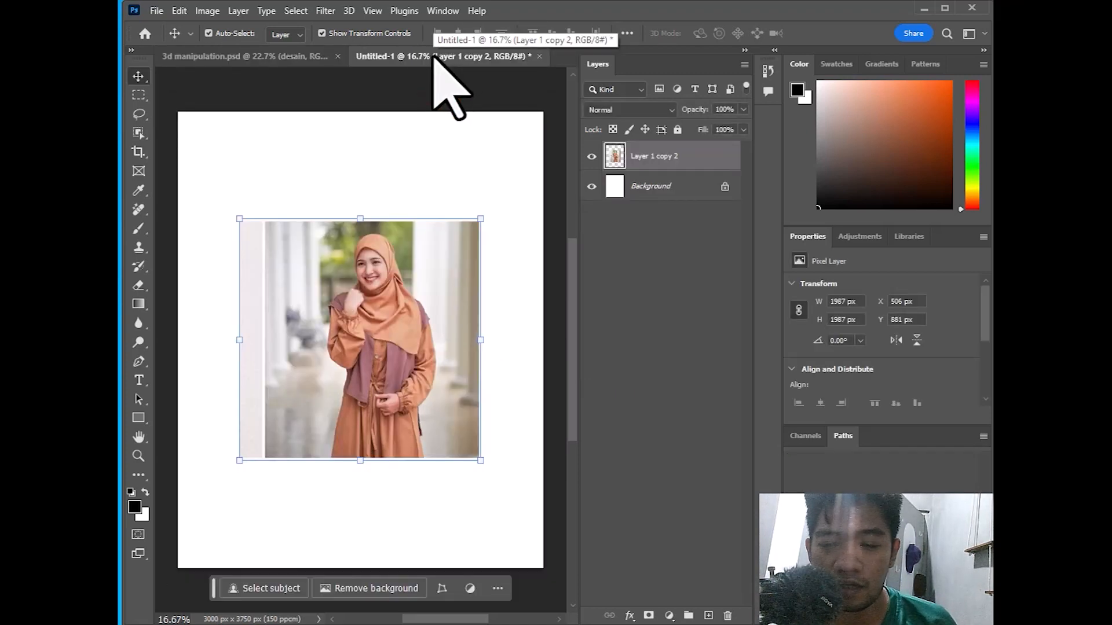
pyautogui.click(592, 156)
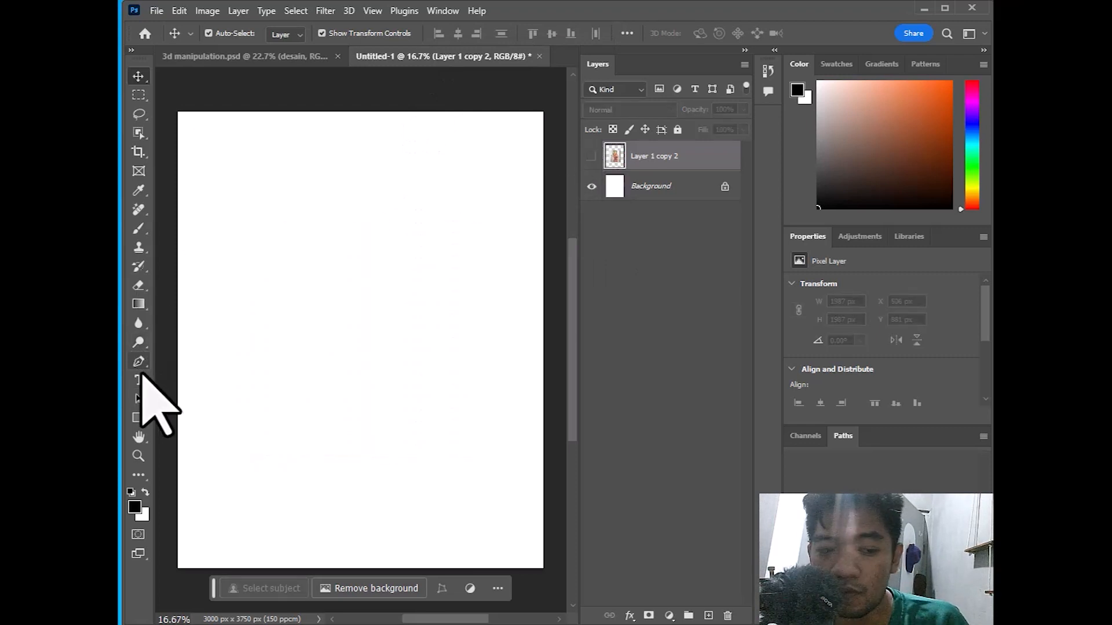
# Add a new type layer with the letter C in black (000000)
pyautogui.click(139, 380)
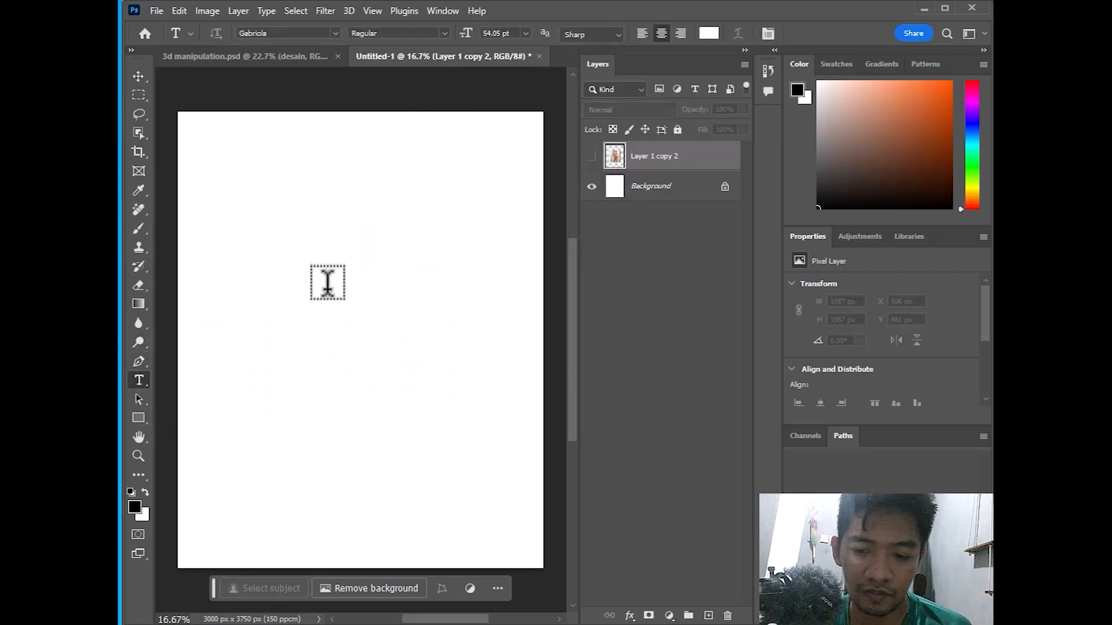
pyautogui.click(326, 281)
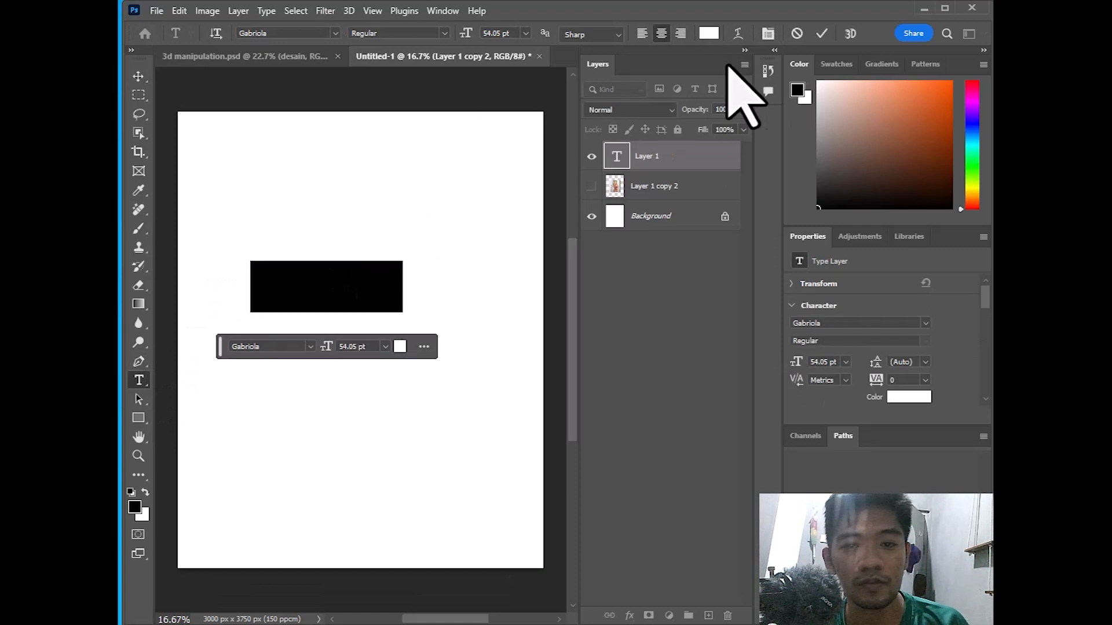
pyautogui.click(708, 33)
pyautogui.write('000000')
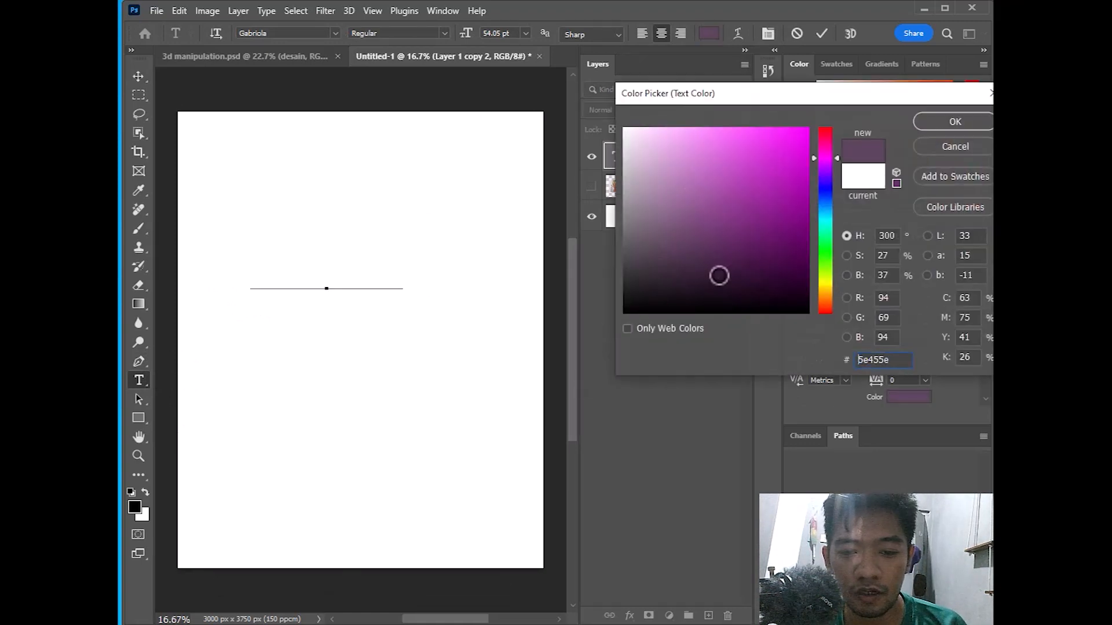
pyautogui.click(953, 119)
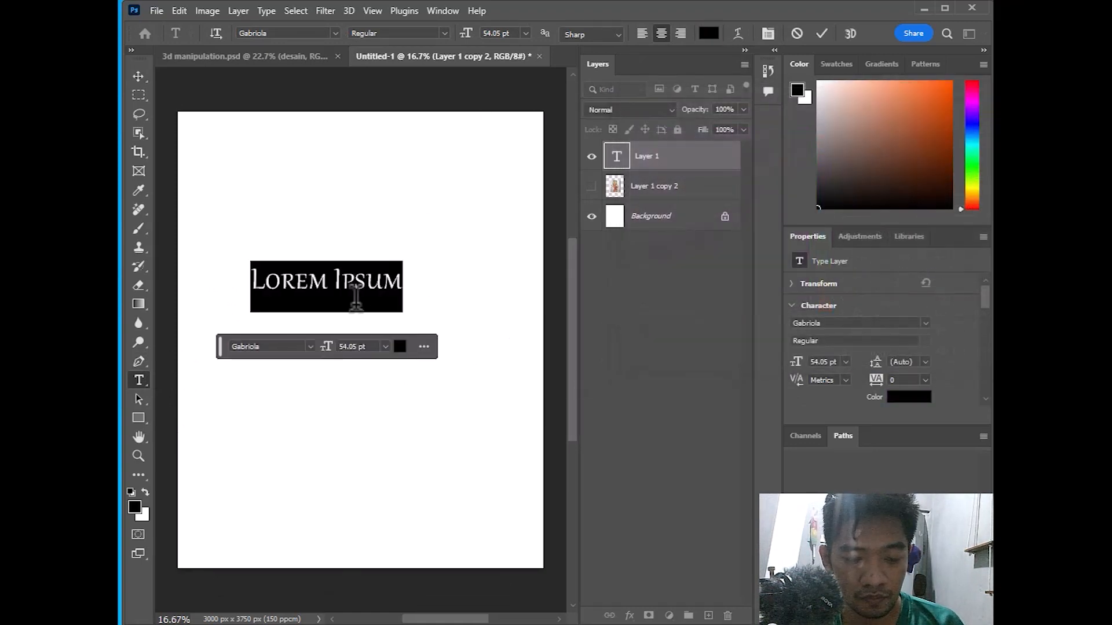
pyautogui.write('CA')
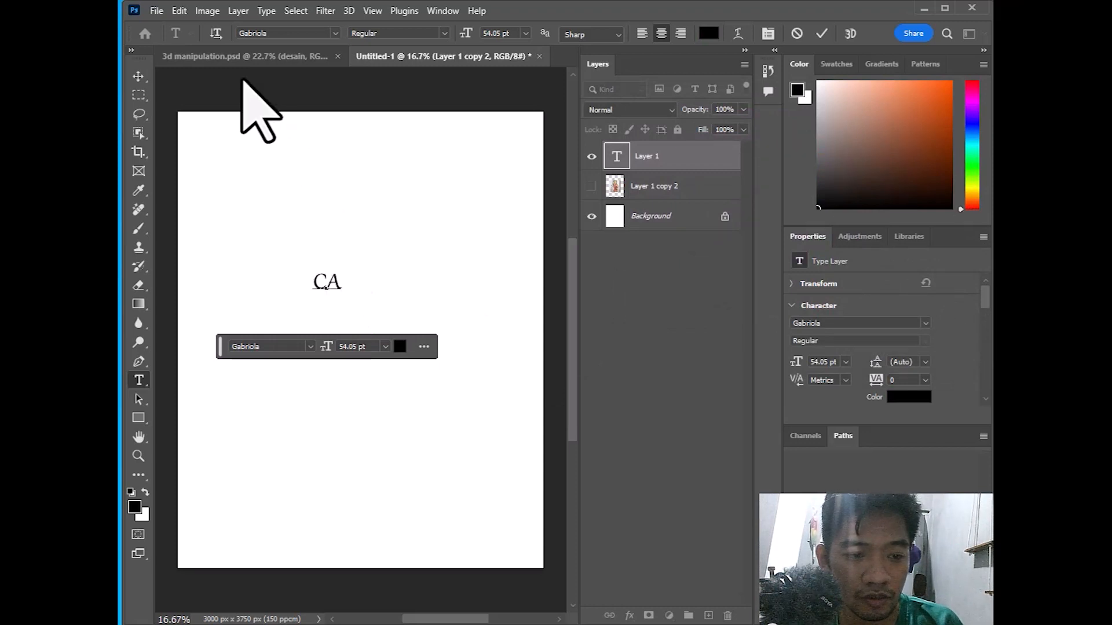
# Set the C's font to Comic Sans MS, then switch to the 3d manipulation design
pyautogui.hotkey('ctrl', 'a')
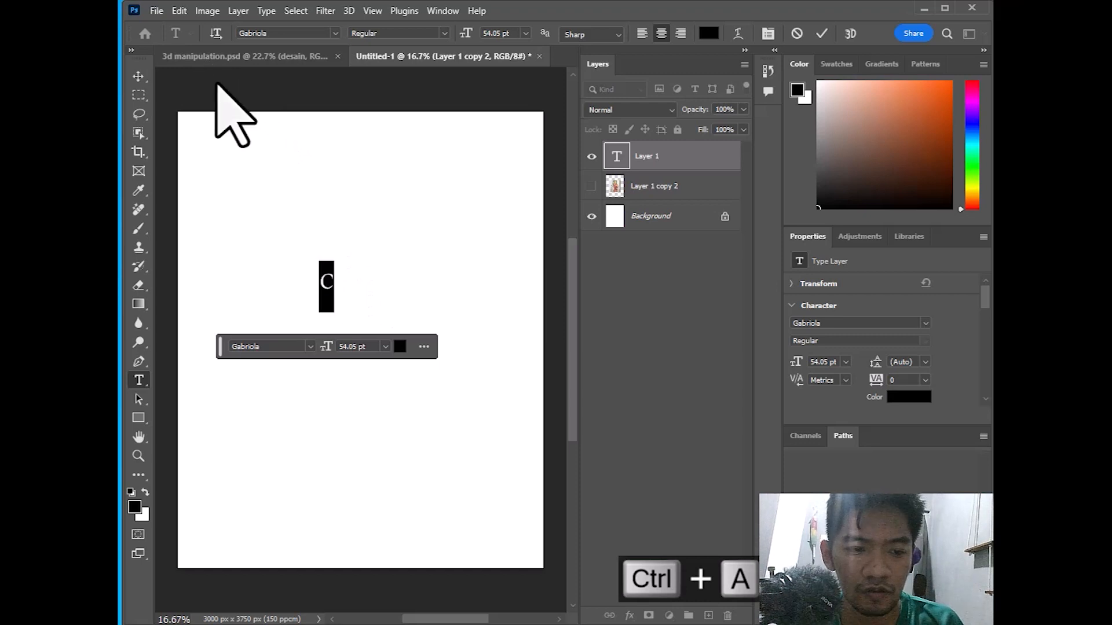
pyautogui.click(334, 32)
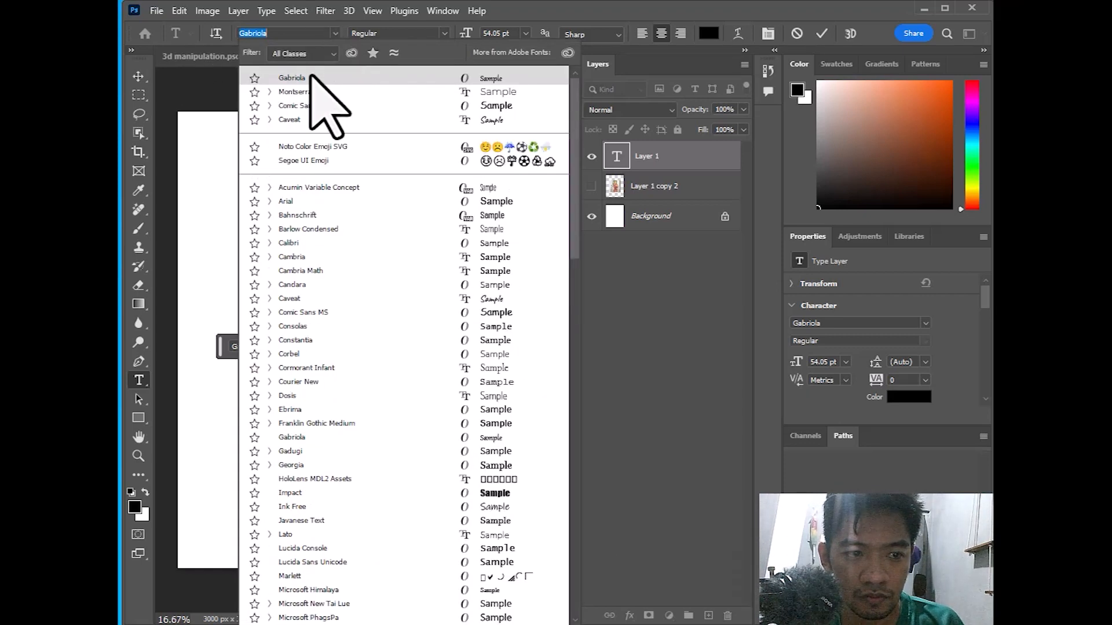
pyautogui.click(307, 107)
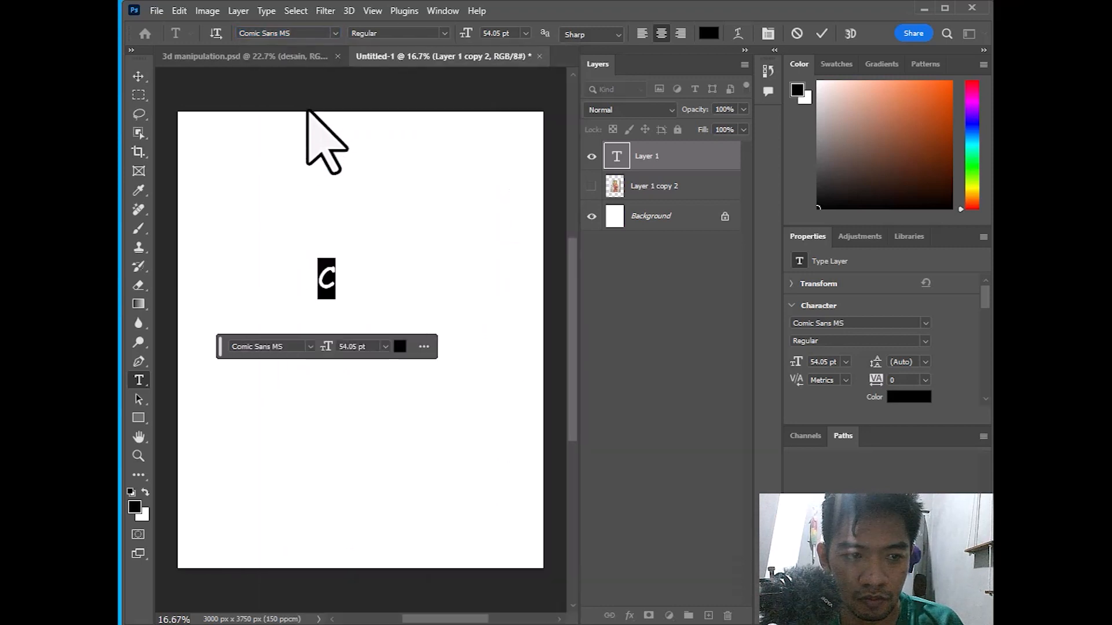
pyautogui.click(280, 58)
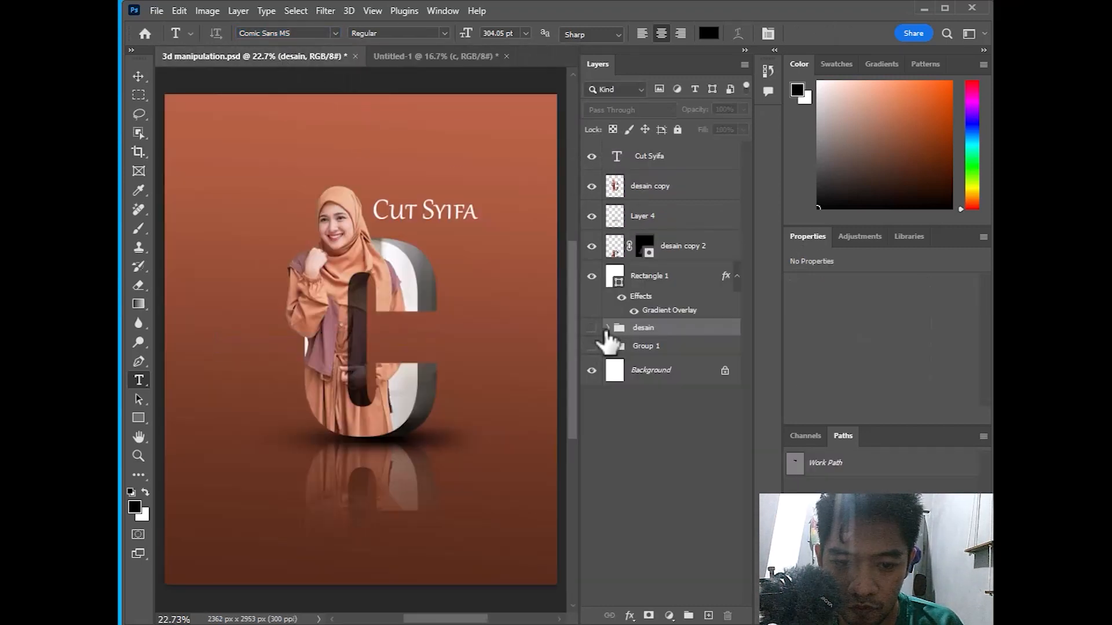
# Expand the desain group and select the c copy layer to read its Oswald Bold font
pyautogui.click(607, 328)
pyautogui.scroll(-1, 637, 388)
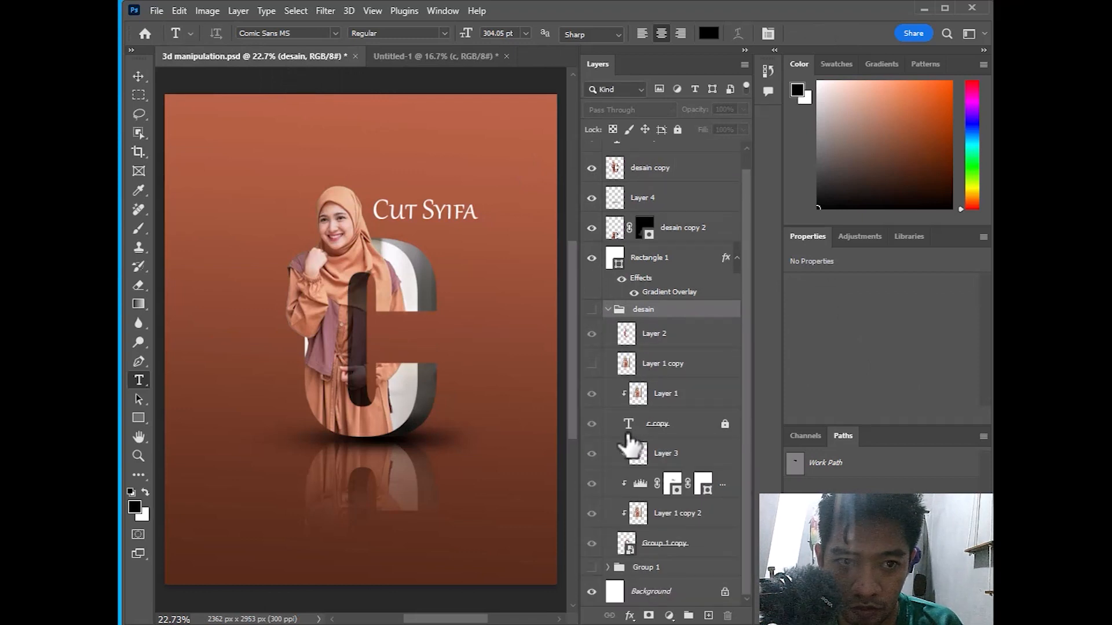
pyautogui.click(628, 433)
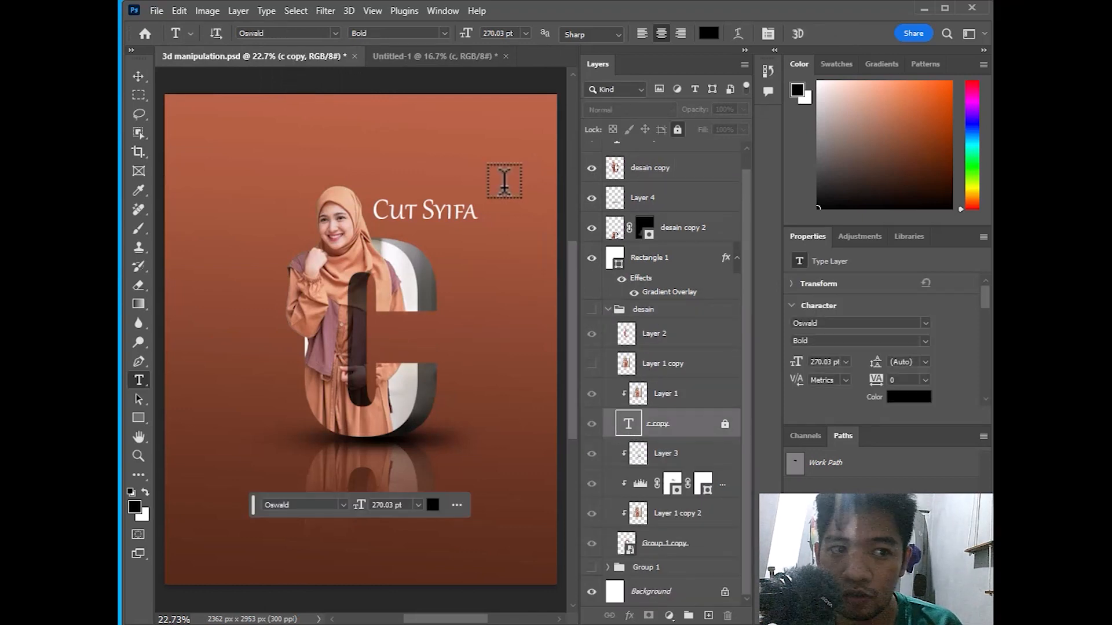
# In Untitled-1, select the letter C and change its font to Oswald
pyautogui.click(443, 56)
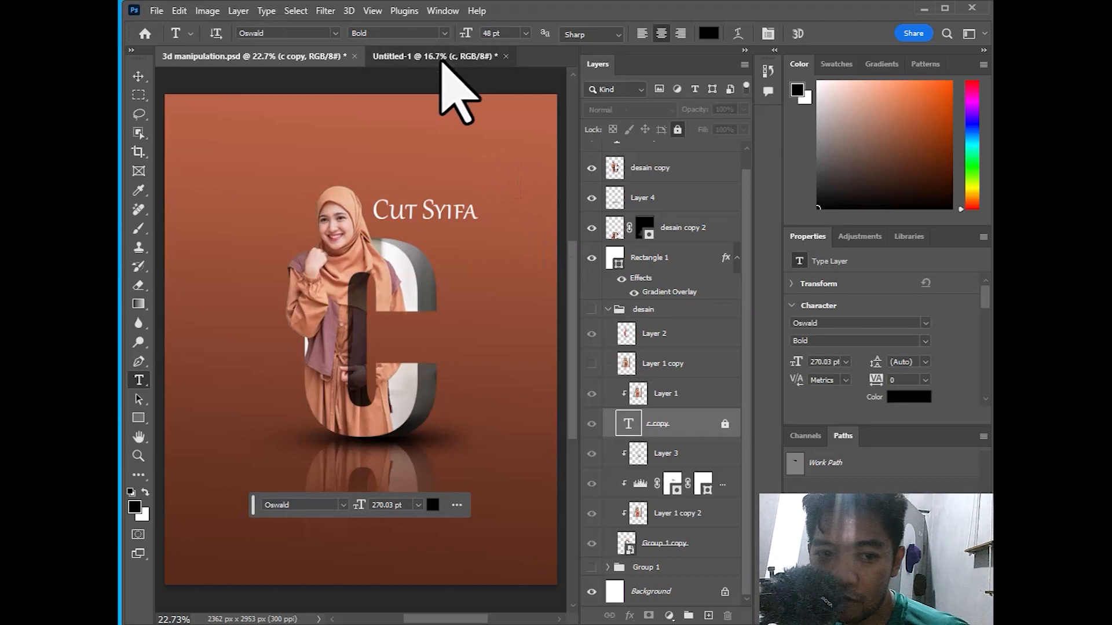
pyautogui.moveTo(323, 278); pyautogui.dragTo(350, 259)
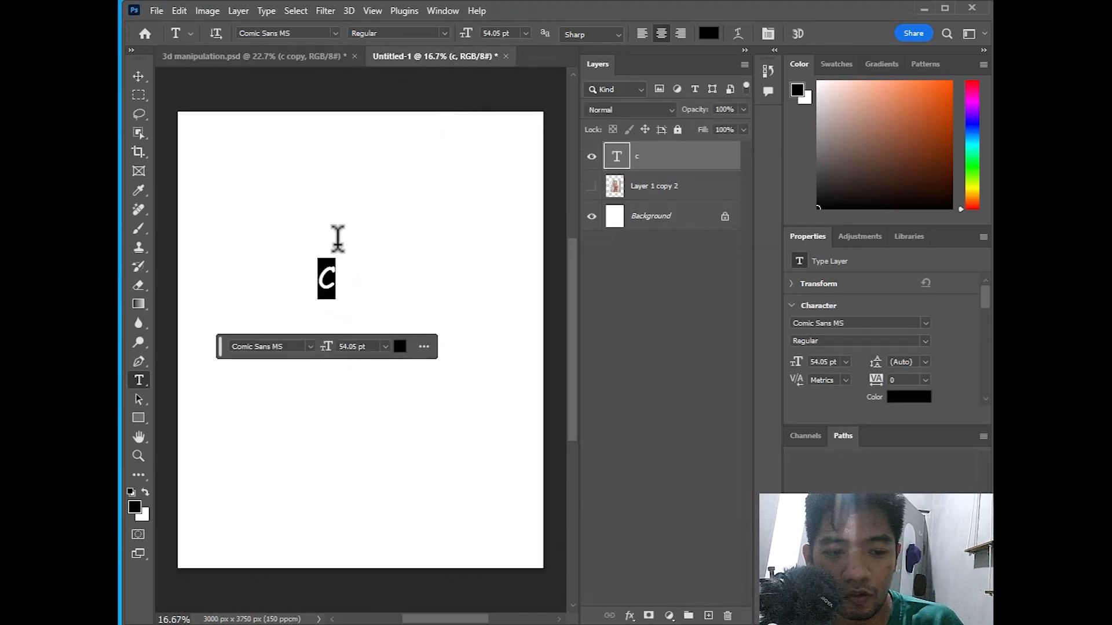
pyautogui.click(311, 35)
pyautogui.write('osw')
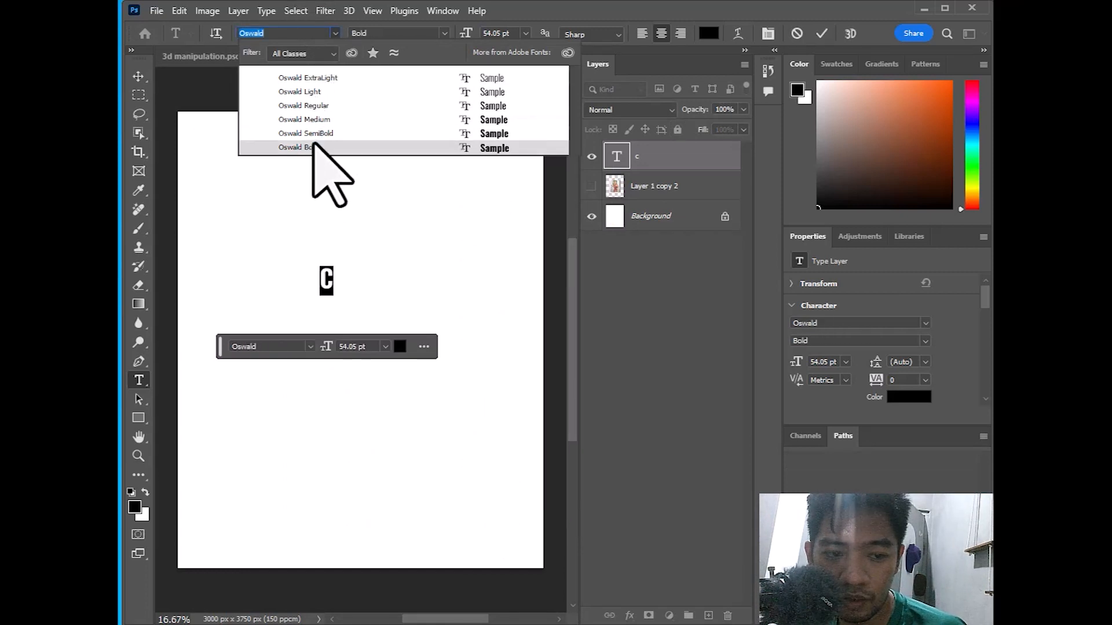
# Set the C to Oswald SemiBold and scale it up
pyautogui.click(316, 134)
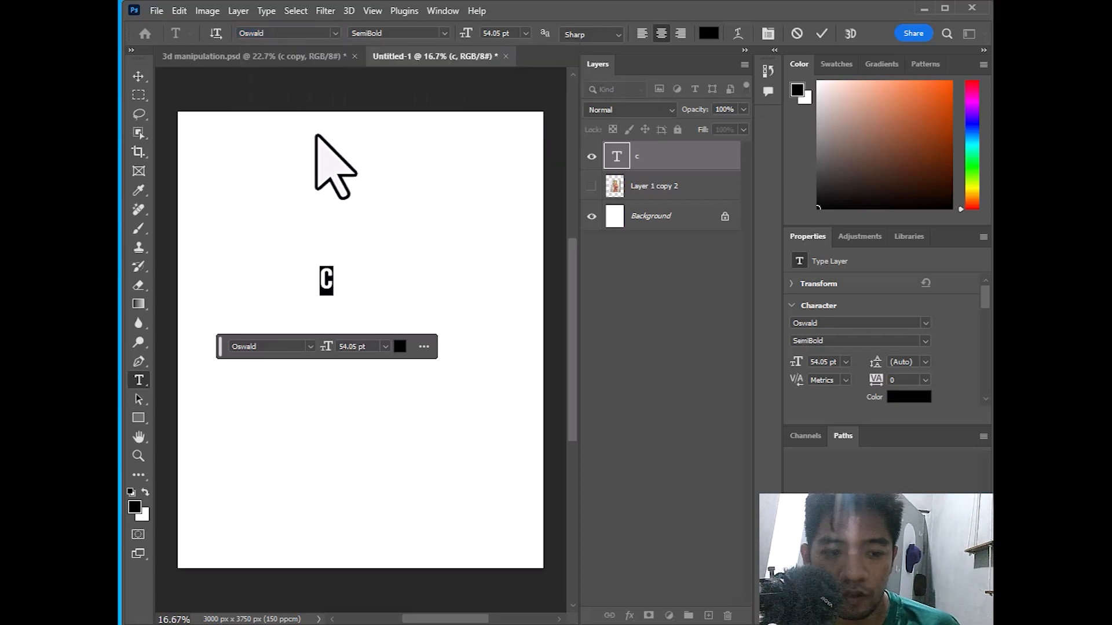
pyautogui.click(138, 76)
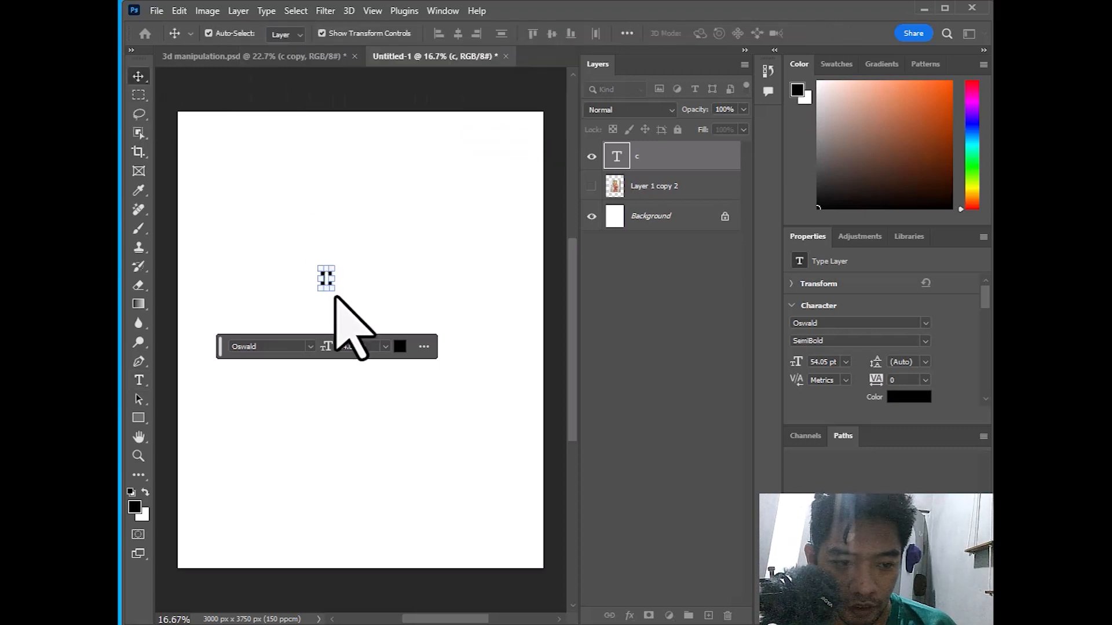
pyautogui.moveTo(331, 289); pyautogui.dragTo(400, 429)
pyautogui.moveTo(341, 344); pyautogui.dragTo(385, 310)
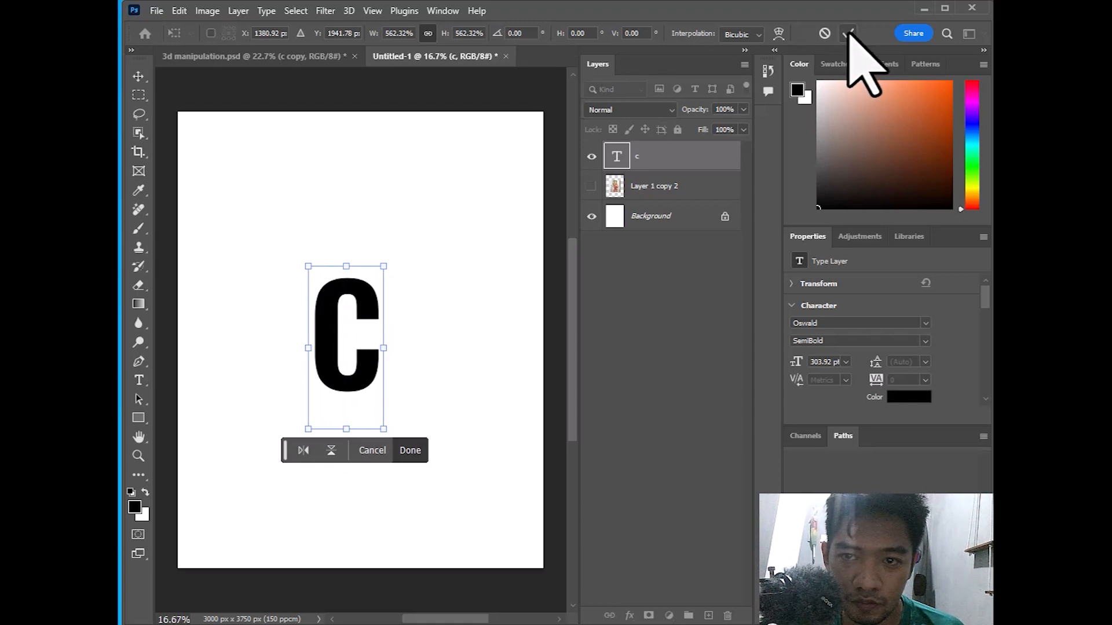
pyautogui.press('Return')
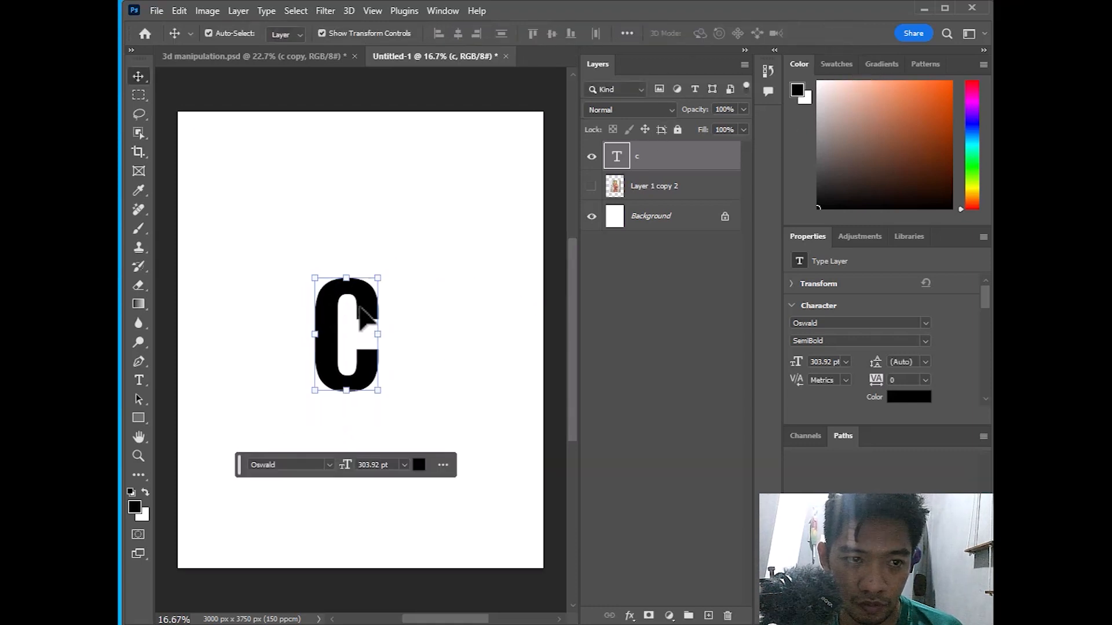
# Make the C Bold, enlarge it to 355.09 pt and centre it on the canvas
pyautogui.click(924, 341)
pyautogui.click(850, 416)
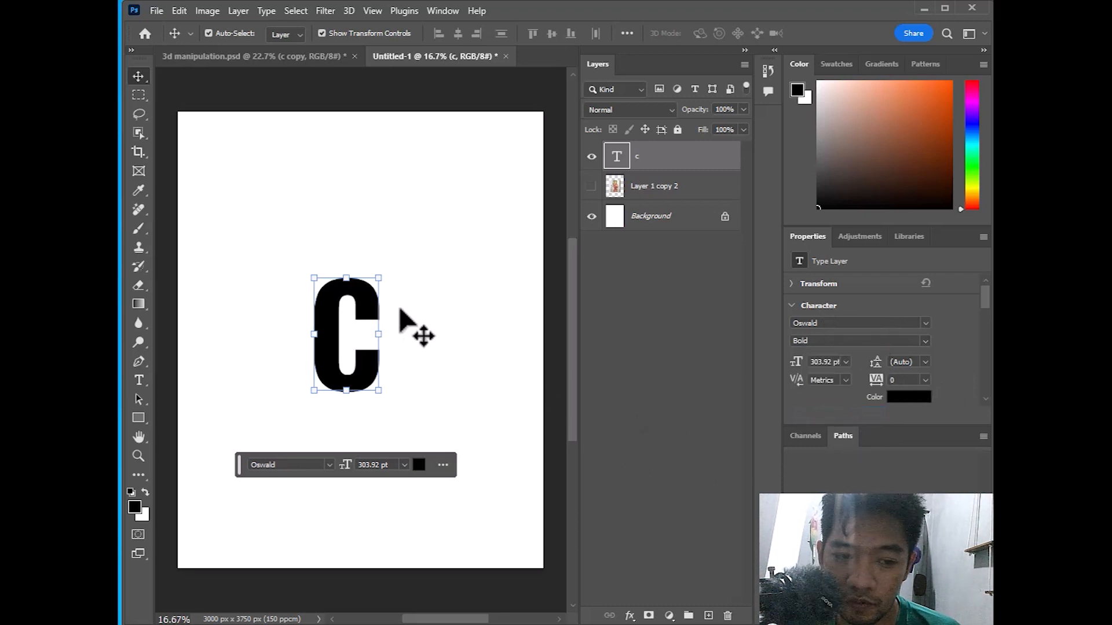
pyautogui.moveTo(379, 394); pyautogui.dragTo(426, 458)
pyautogui.moveTo(355, 382); pyautogui.dragTo(348, 346)
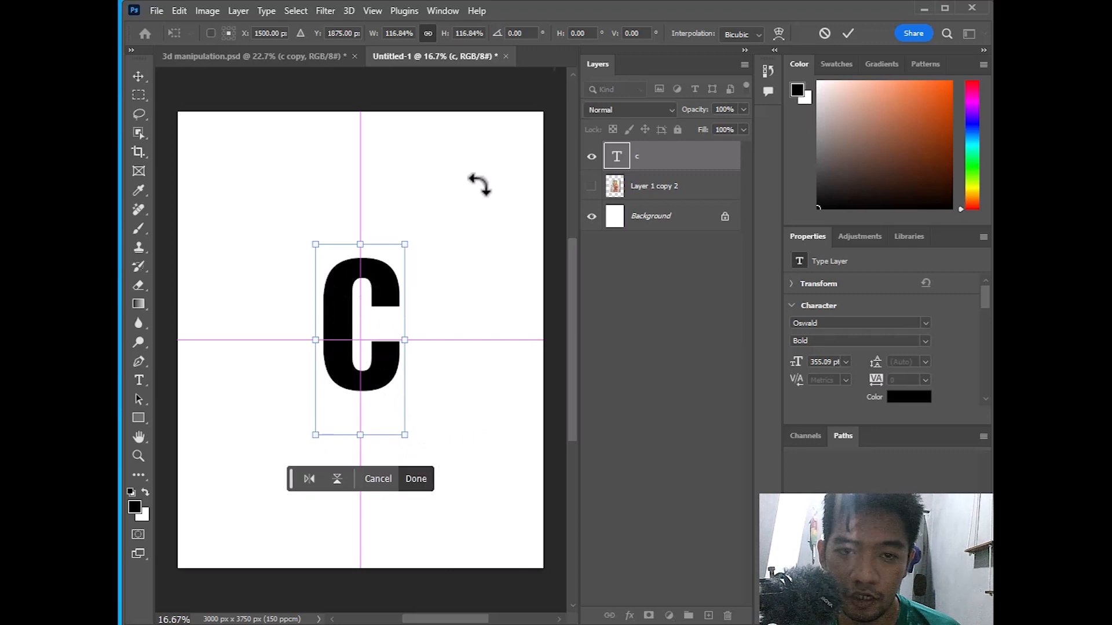
pyautogui.click(848, 33)
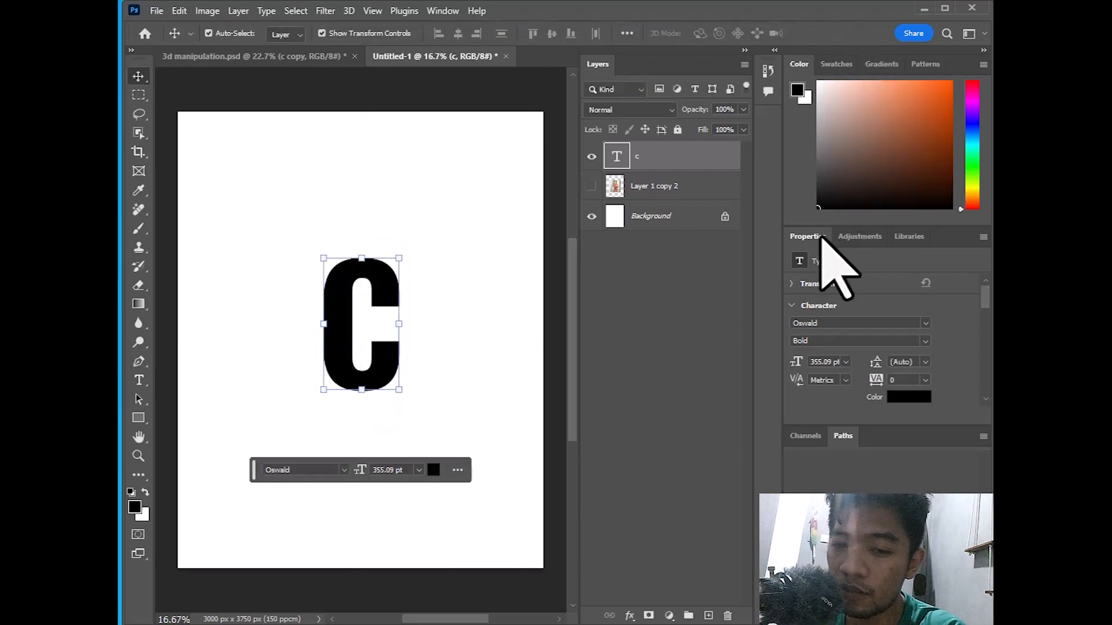
# Show the woman's photo layer and move it above the C text layer
pyautogui.click(591, 186)
pyautogui.click(592, 186)
pyautogui.click(591, 186)
pyautogui.moveTo(628, 198); pyautogui.dragTo(655, 133)
pyautogui.click(655, 186)
pyautogui.moveTo(655, 186); pyautogui.dragTo(655, 143)
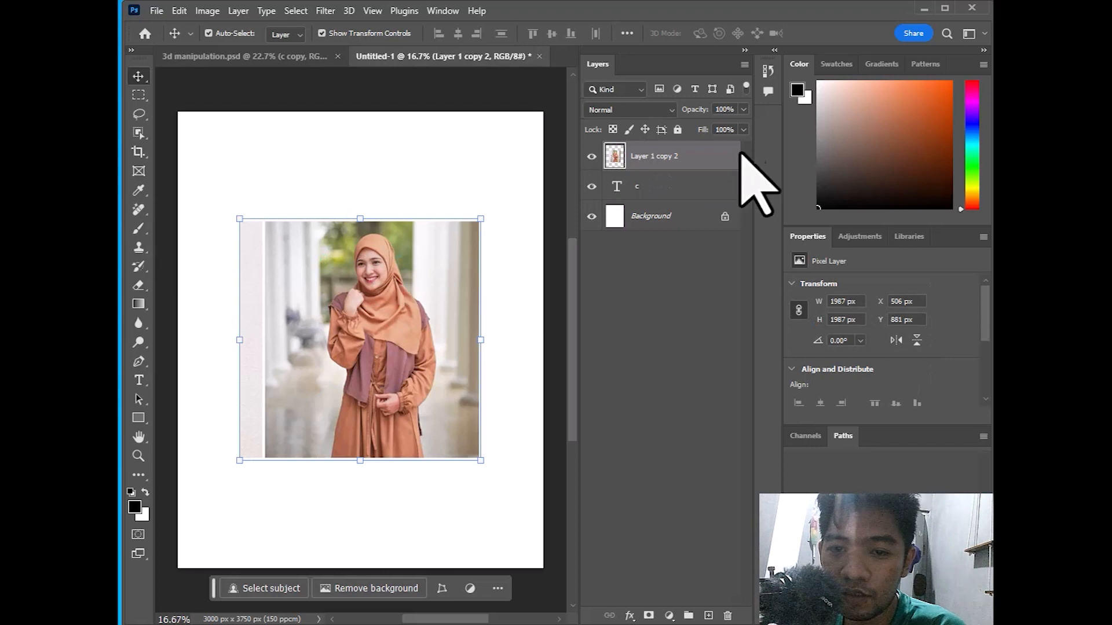
# Fade the photo layer to 40% opacity and move it up-left over the C
pyautogui.click(744, 110)
pyautogui.moveTo(710, 127); pyautogui.dragTo(702, 127)
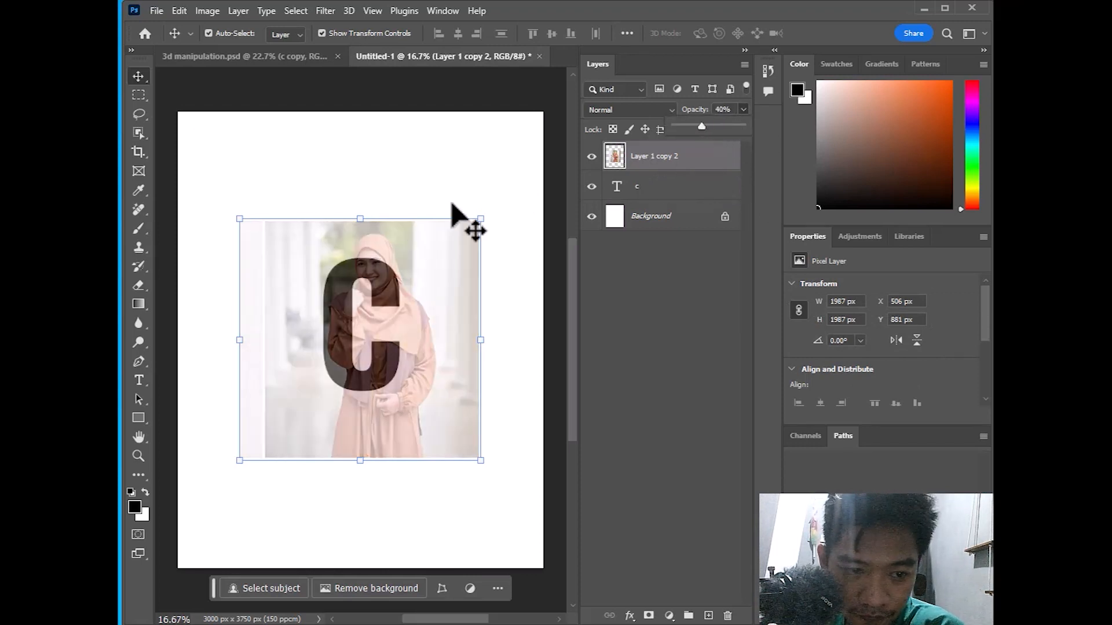
pyautogui.moveTo(378, 275); pyautogui.dragTo(357, 243)
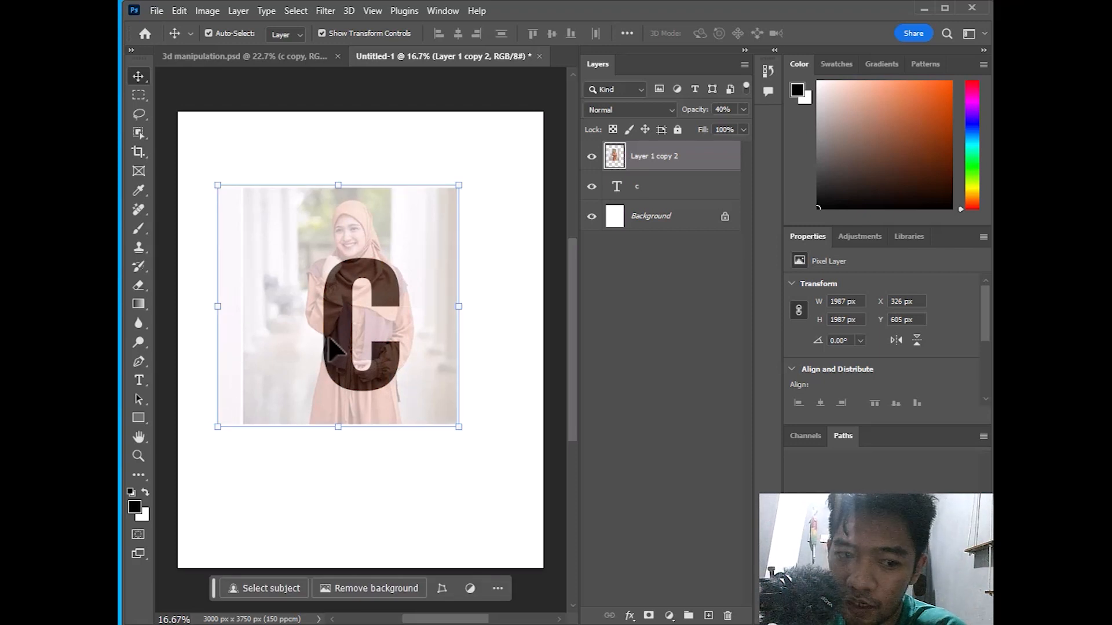
# Compare against the 3d manipulation design's c copy layer, then return to Untitled-1
pyautogui.click(272, 58)
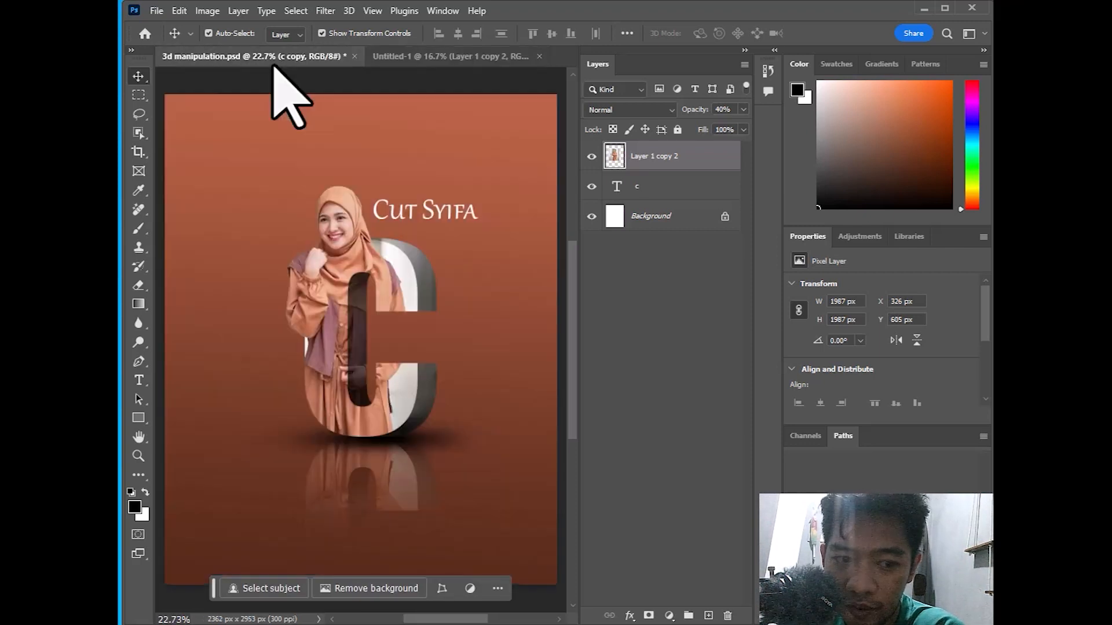
pyautogui.click(304, 350)
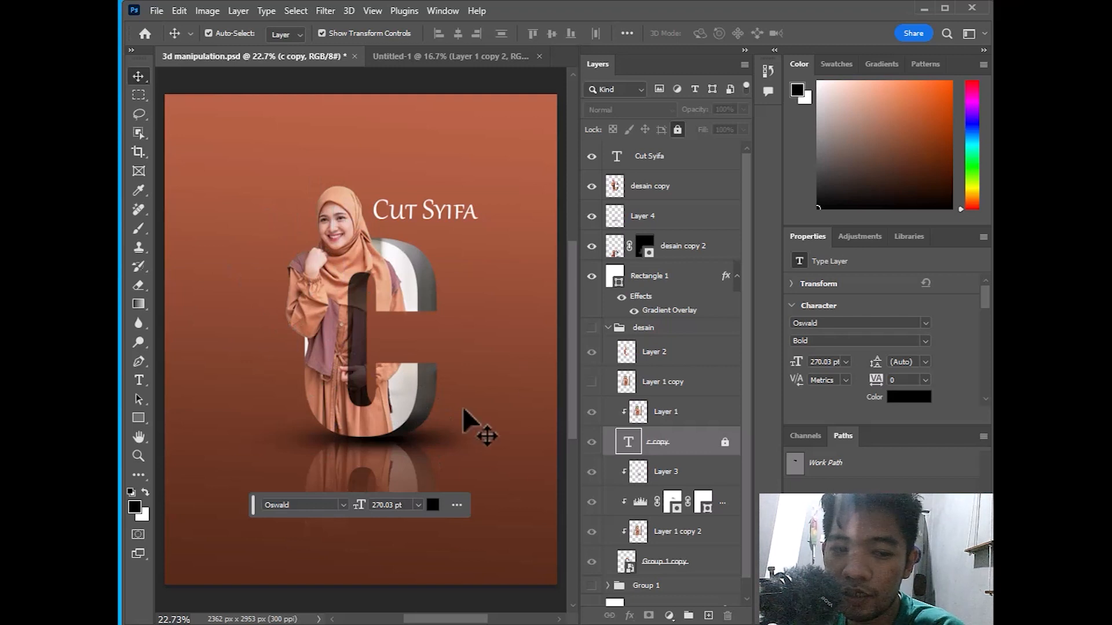
pyautogui.click(451, 57)
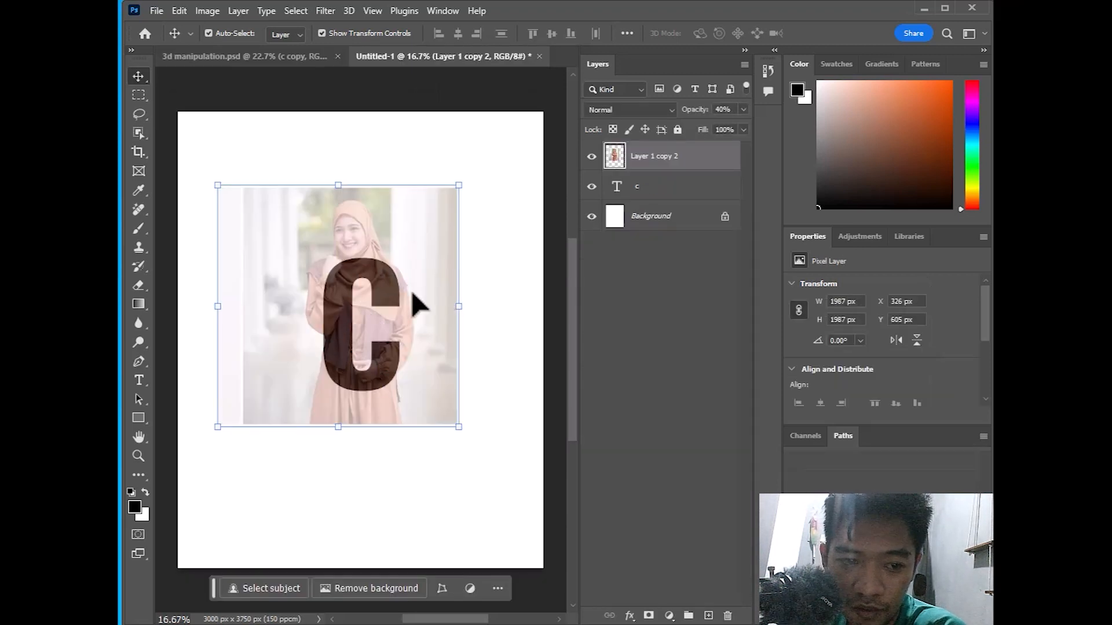
pyautogui.click(290, 56)
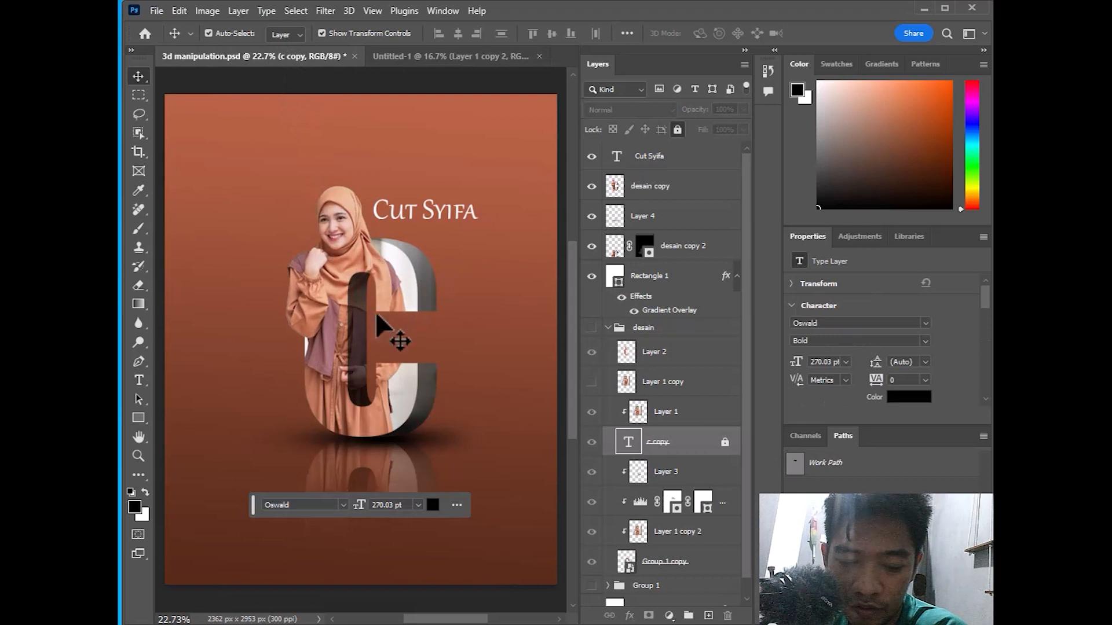
pyautogui.click(389, 58)
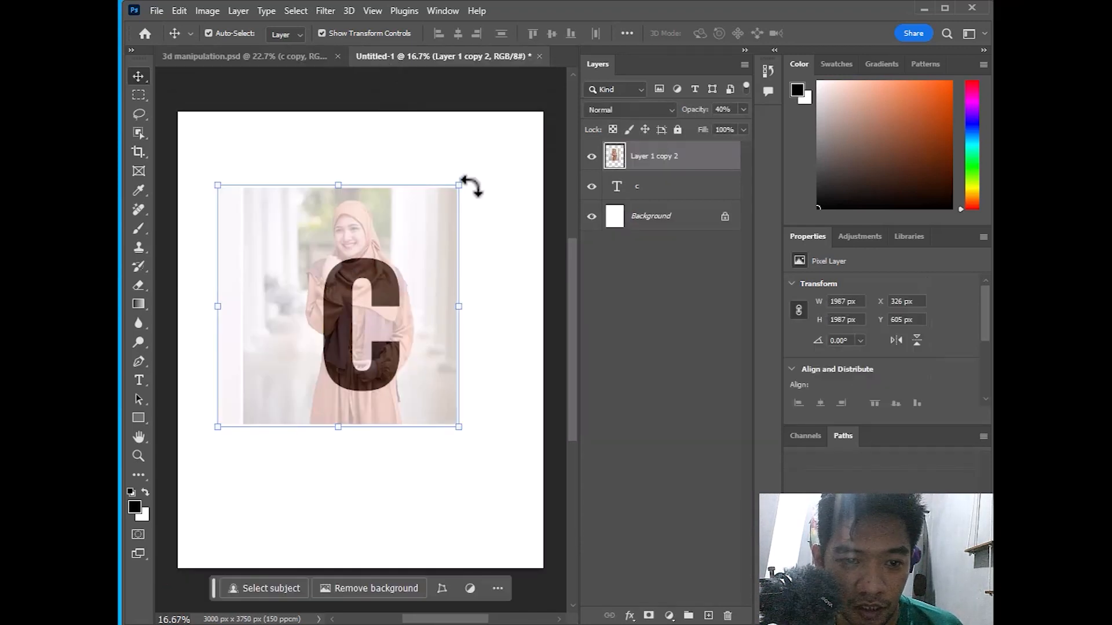
# Resize the photo to 1660 px square and position the woman over the C
pyautogui.moveTo(458, 183); pyautogui.dragTo(474, 169)
pyautogui.moveTo(384, 228); pyautogui.dragTo(360, 231)
pyautogui.moveTo(463, 175); pyautogui.dragTo(441, 196)
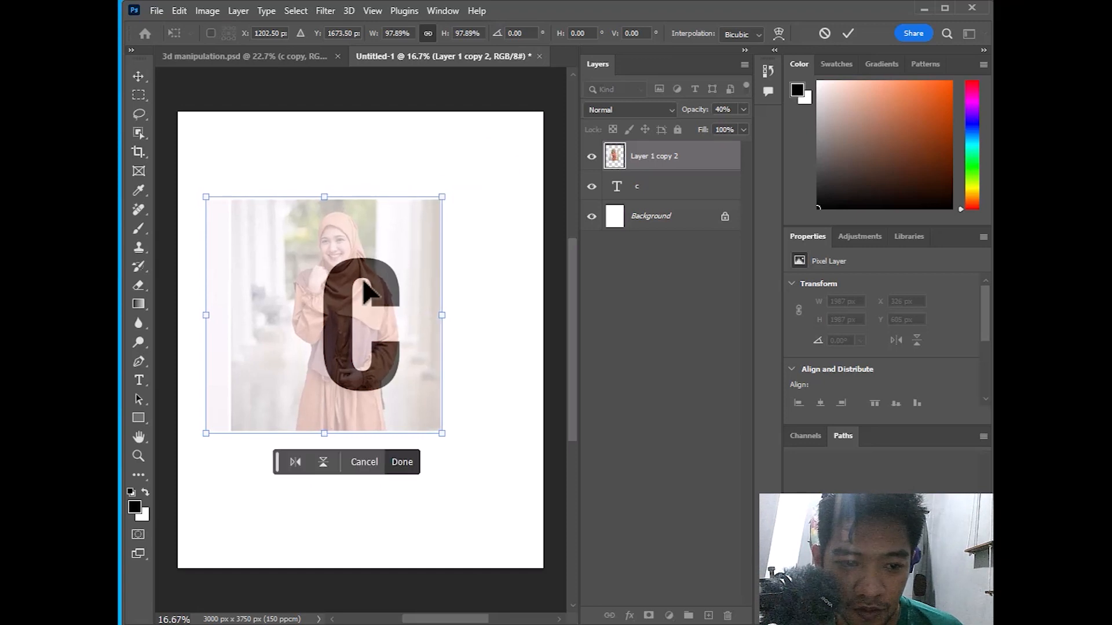
pyautogui.moveTo(344, 280); pyautogui.dragTo(349, 298)
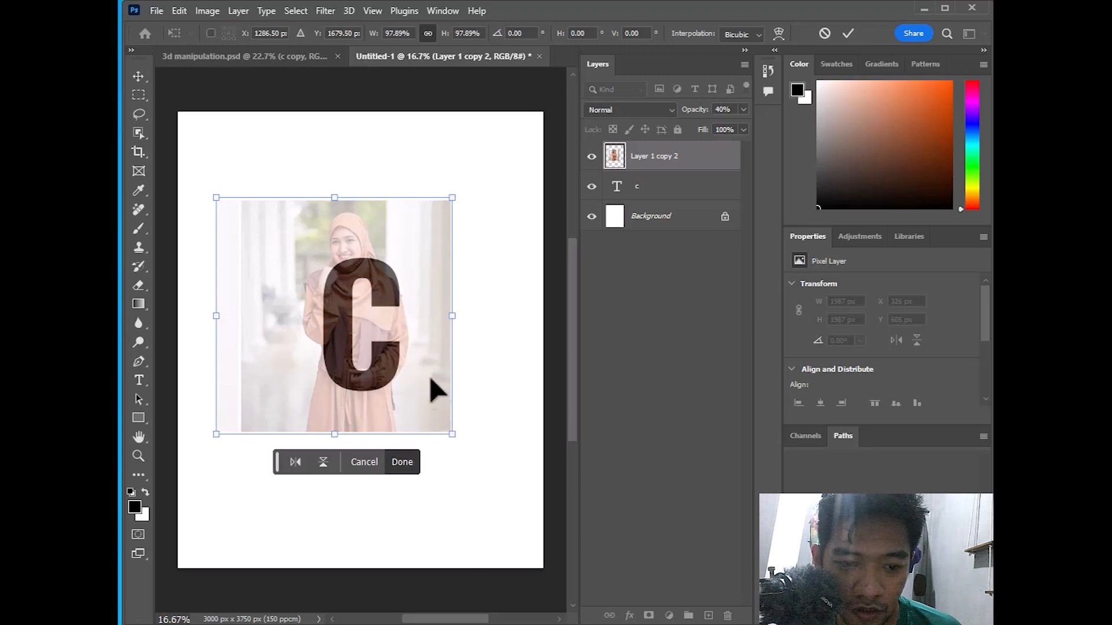
pyautogui.moveTo(449, 430); pyautogui.dragTo(421, 390)
pyautogui.moveTo(343, 331); pyautogui.dragTo(353, 330)
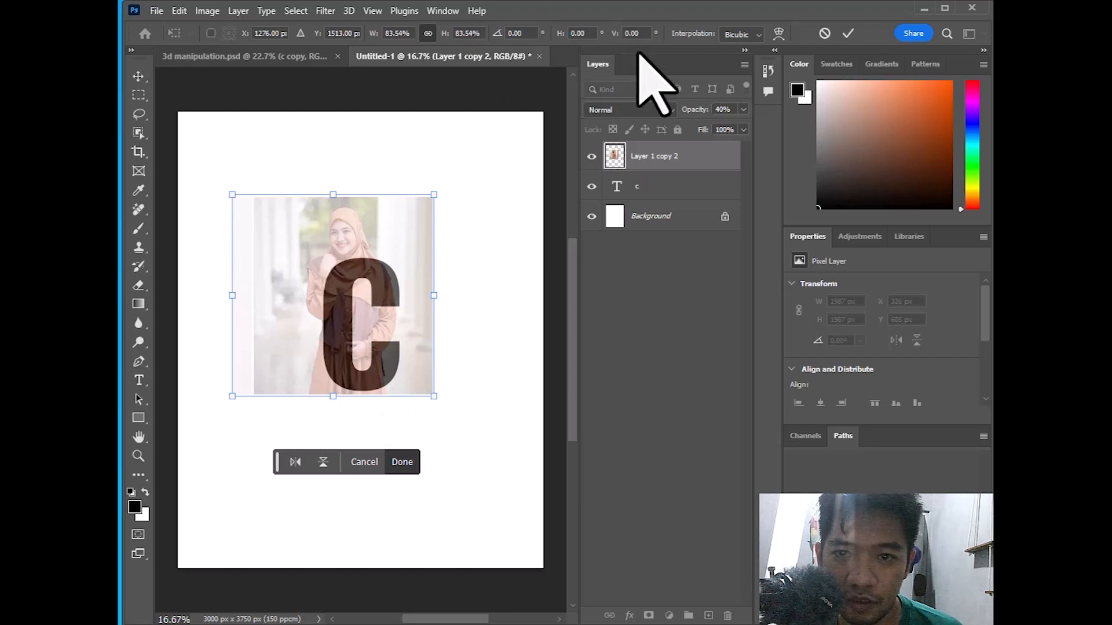
pyautogui.click(848, 34)
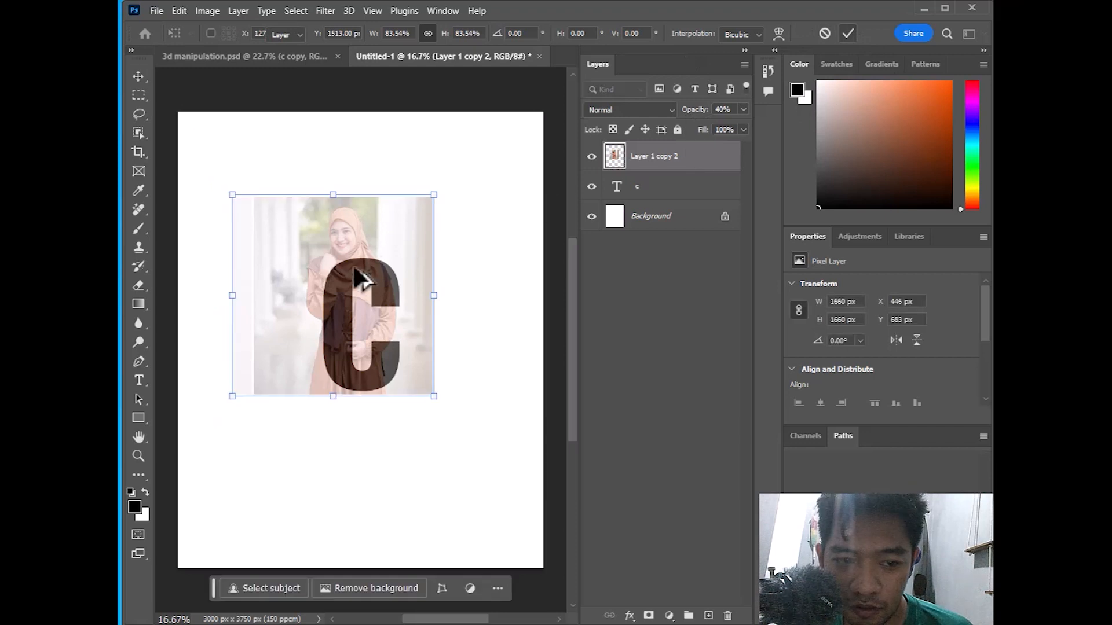
# Raise the photo layer's opacity to 100%
pyautogui.scroll(3, 362, 284)
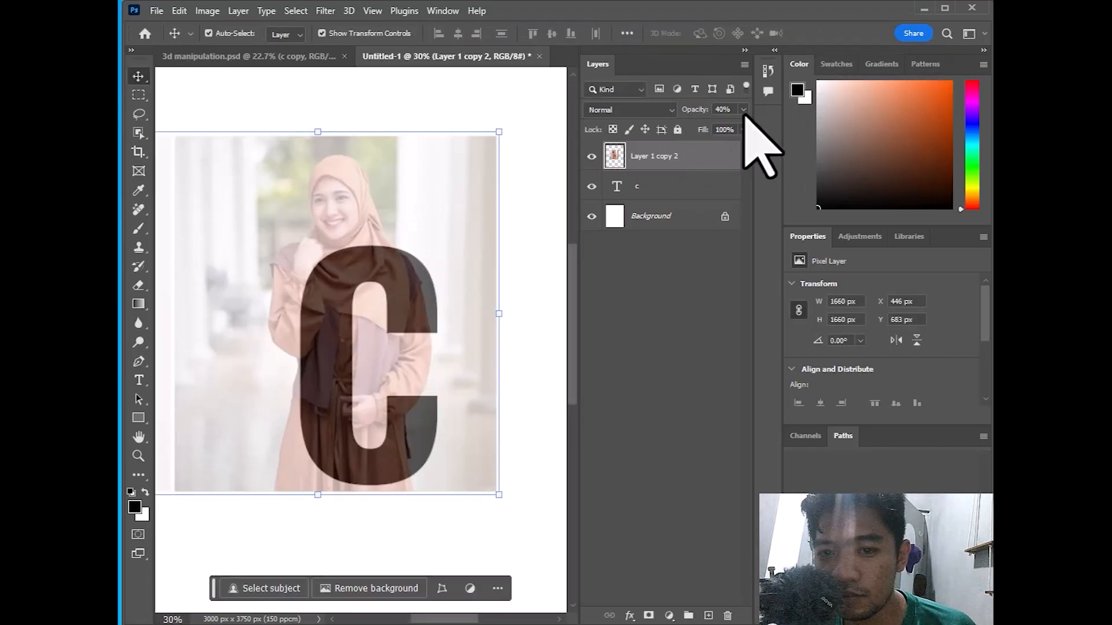
pyautogui.moveTo(703, 126); pyautogui.dragTo(776, 157)
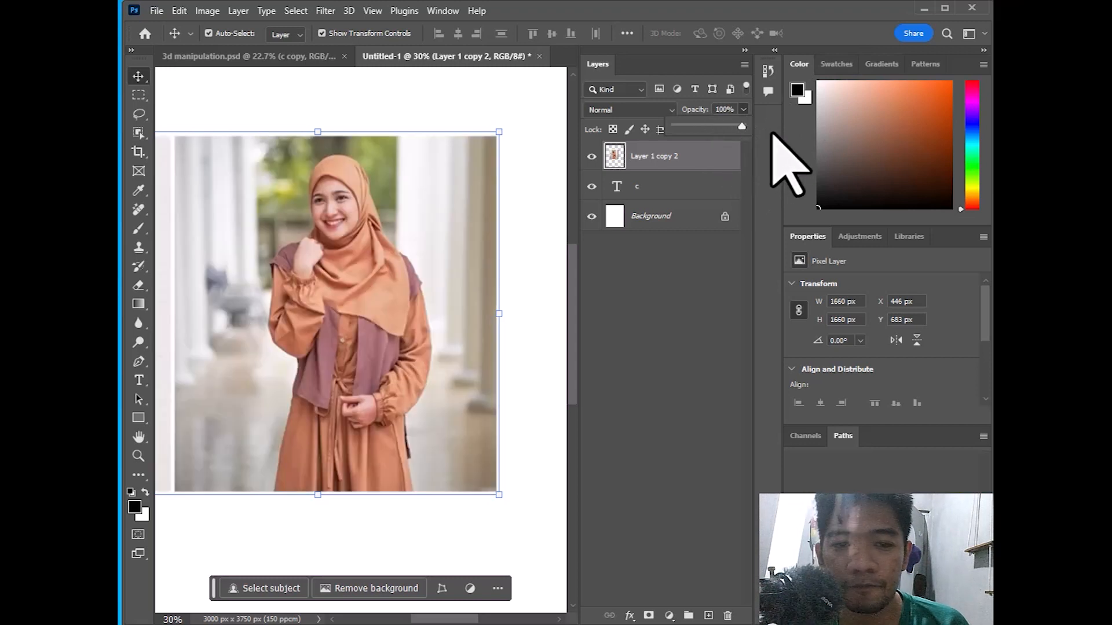
pyautogui.moveTo(660, 168); pyautogui.dragTo(673, 165)
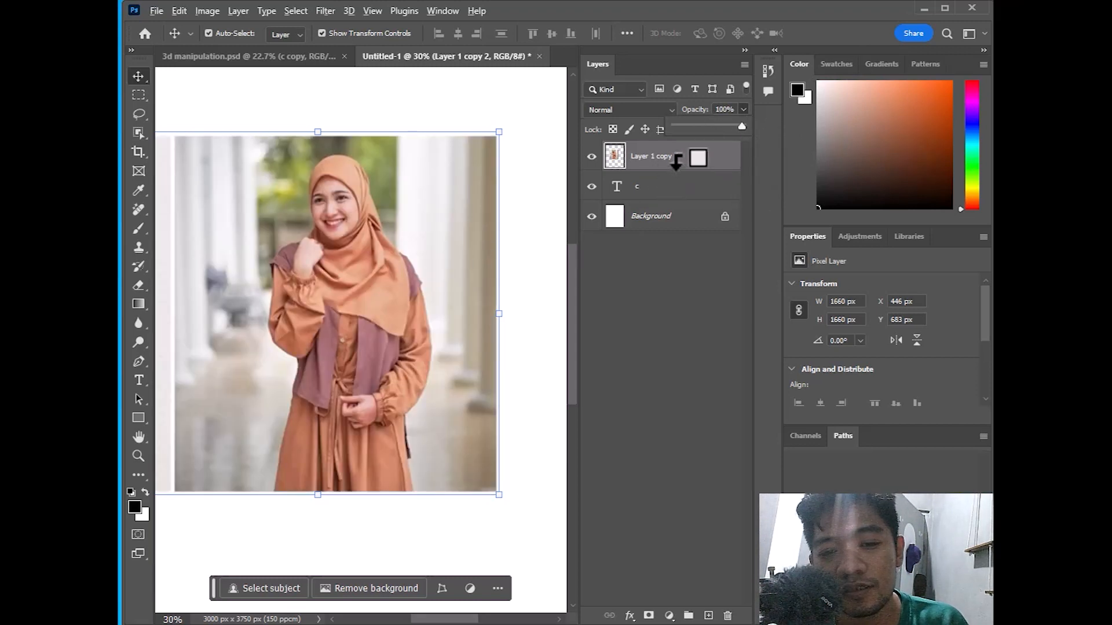
pyautogui.moveTo(676, 165); pyautogui.dragTo(645, 163)
pyautogui.keyDown('alt'); pyautogui.click(645, 163); pyautogui.keyUp('alt')
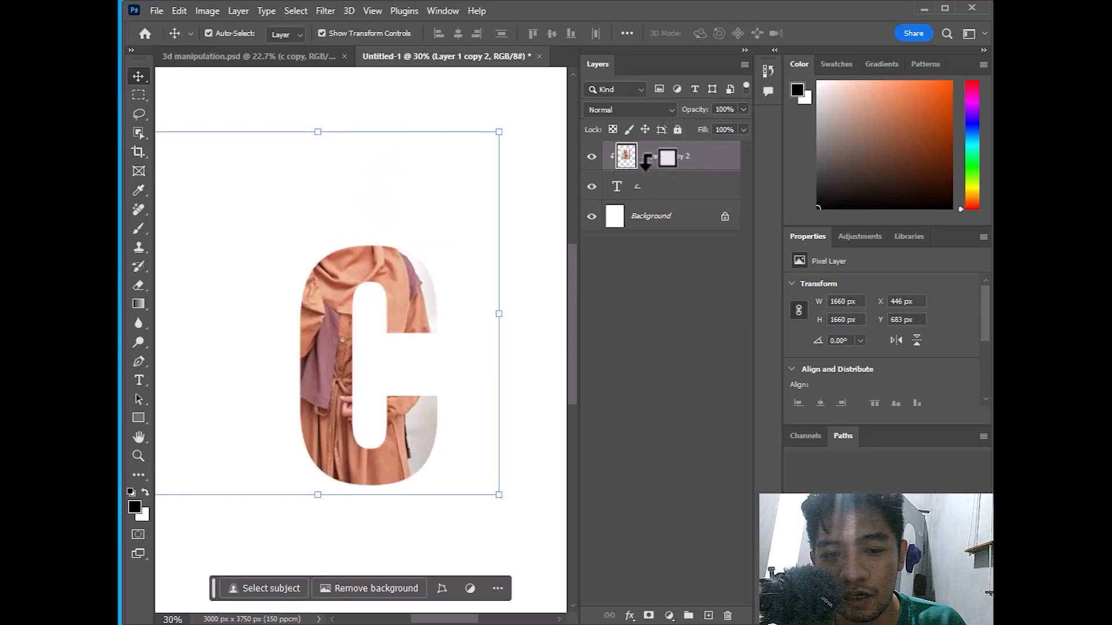
pyautogui.hotkey('ctrl', 'z')
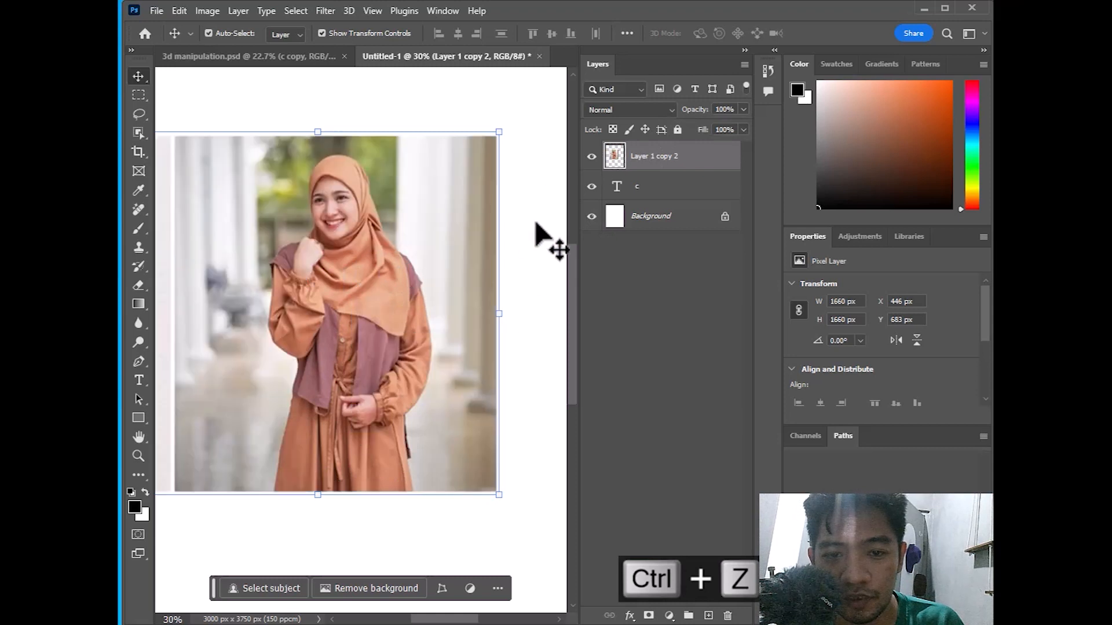
# Clip Layer 1 copy 2 inside the letter C and duplicate it as Layer 1 copy 3
pyautogui.rightClick(687, 171)
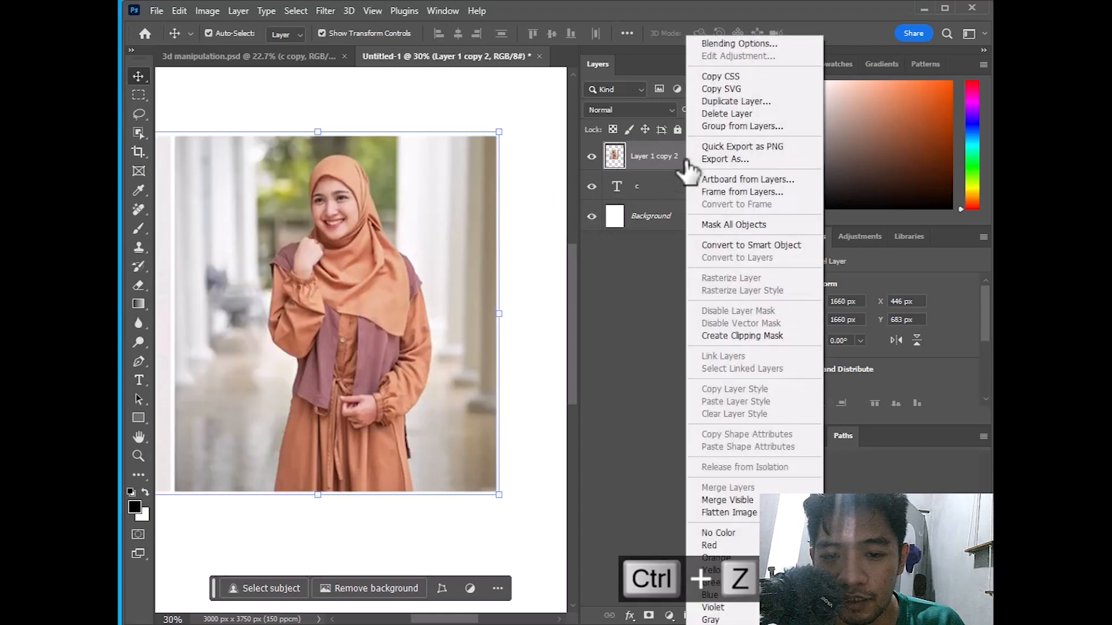
pyautogui.click(736, 336)
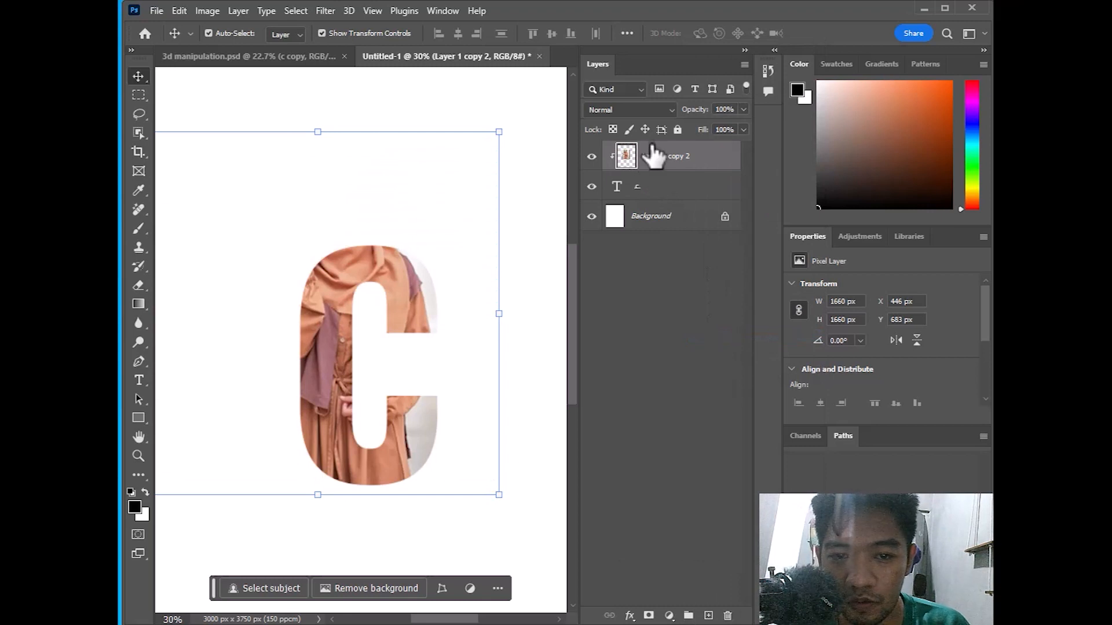
pyautogui.press('ctrl')
pyautogui.hotkey('ctrl', 'j')
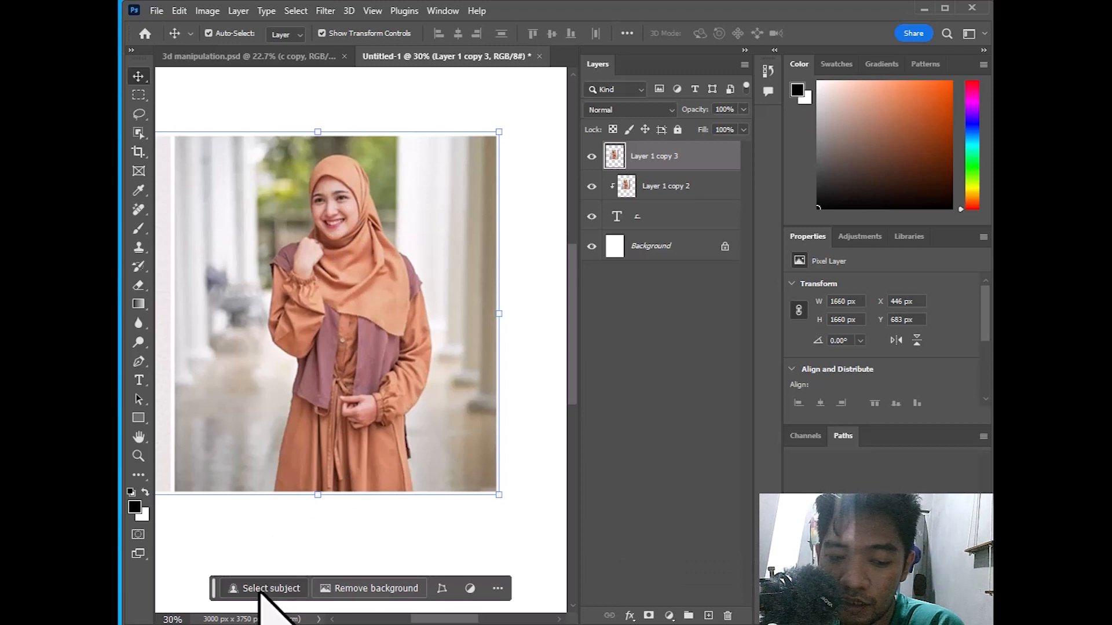
# Select the woman with Select Subject on Layer 1 copy 3 and copy her to a new layer
pyautogui.click(287, 590)
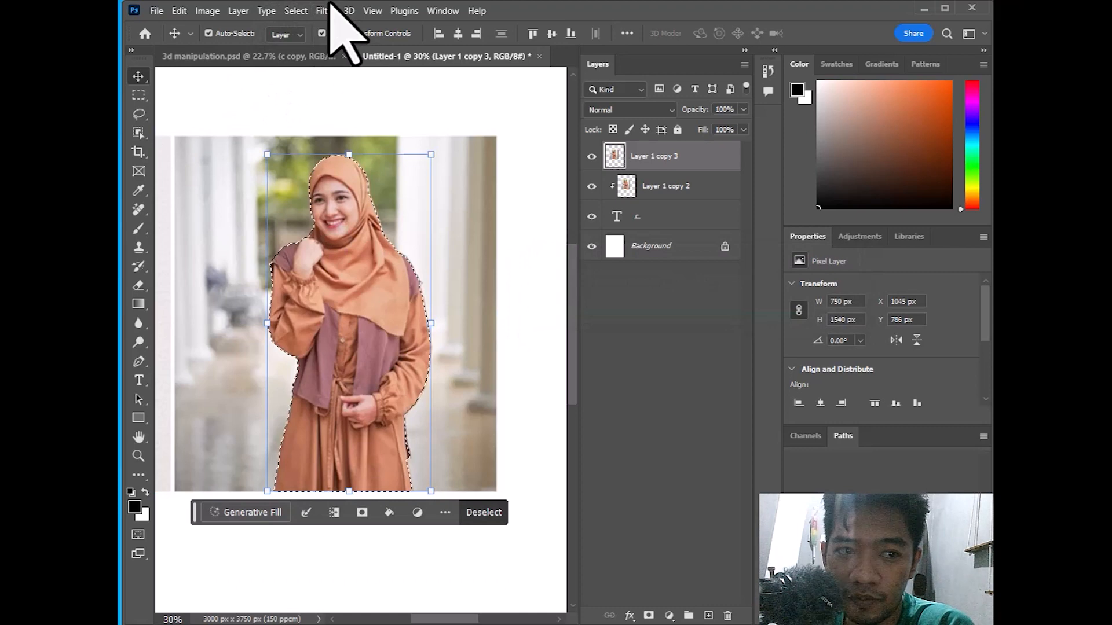
pyautogui.click(323, 12)
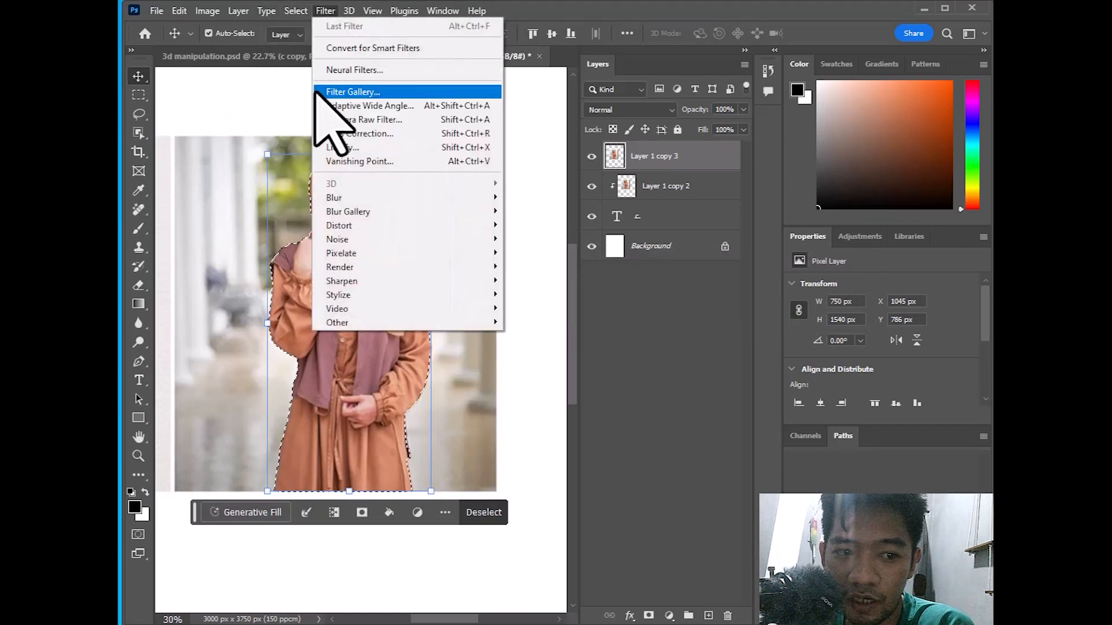
pyautogui.moveTo(284, 12)
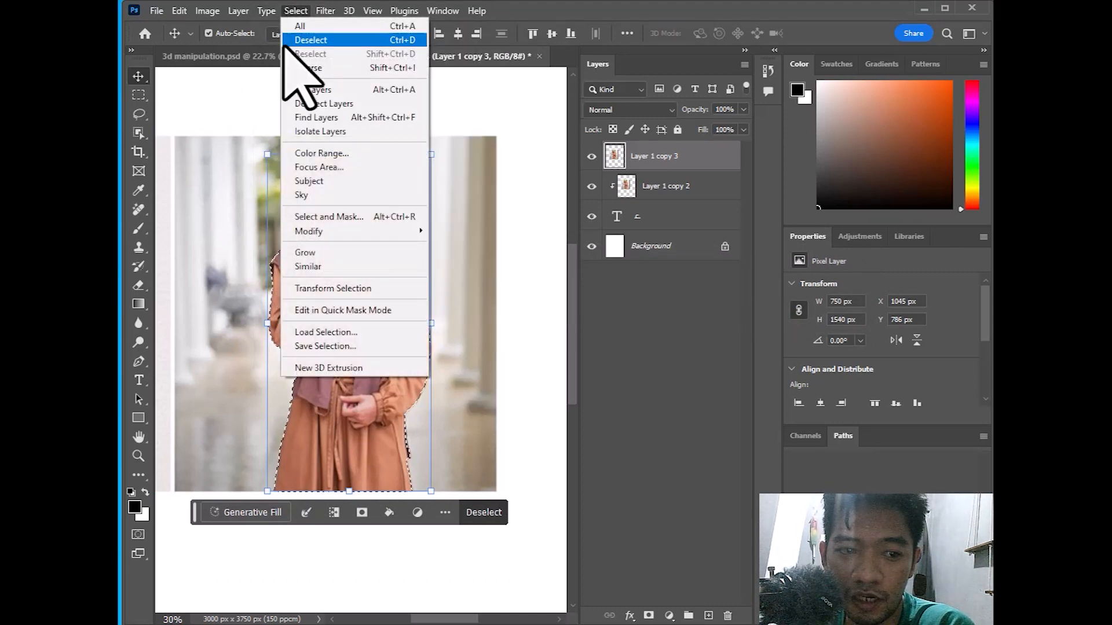
pyautogui.click(529, 3)
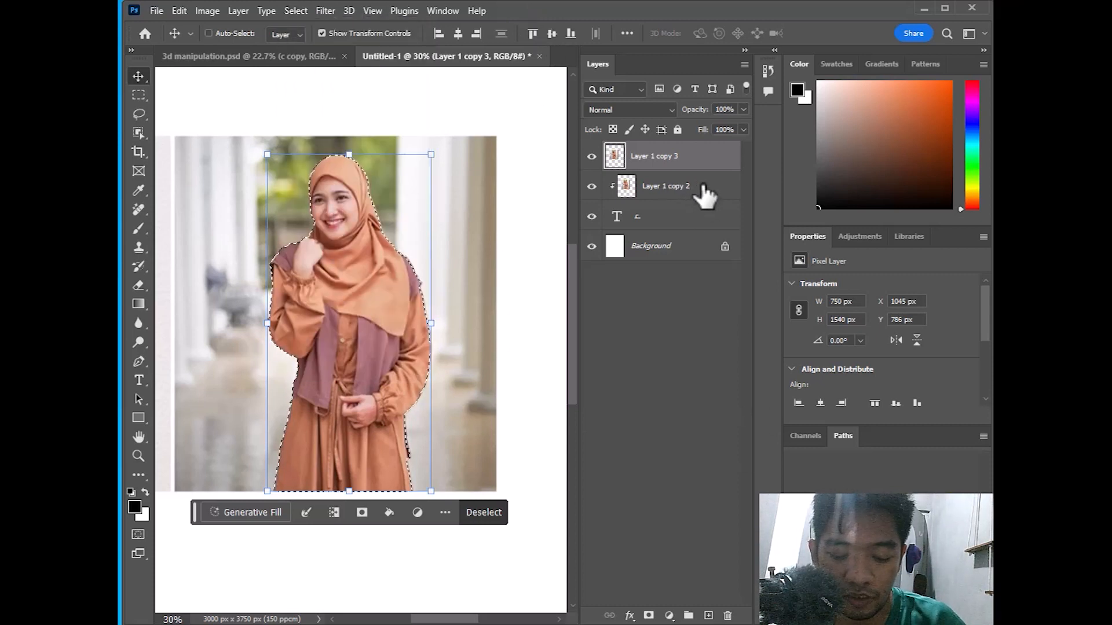
pyautogui.hotkey('ctrl', 'j')
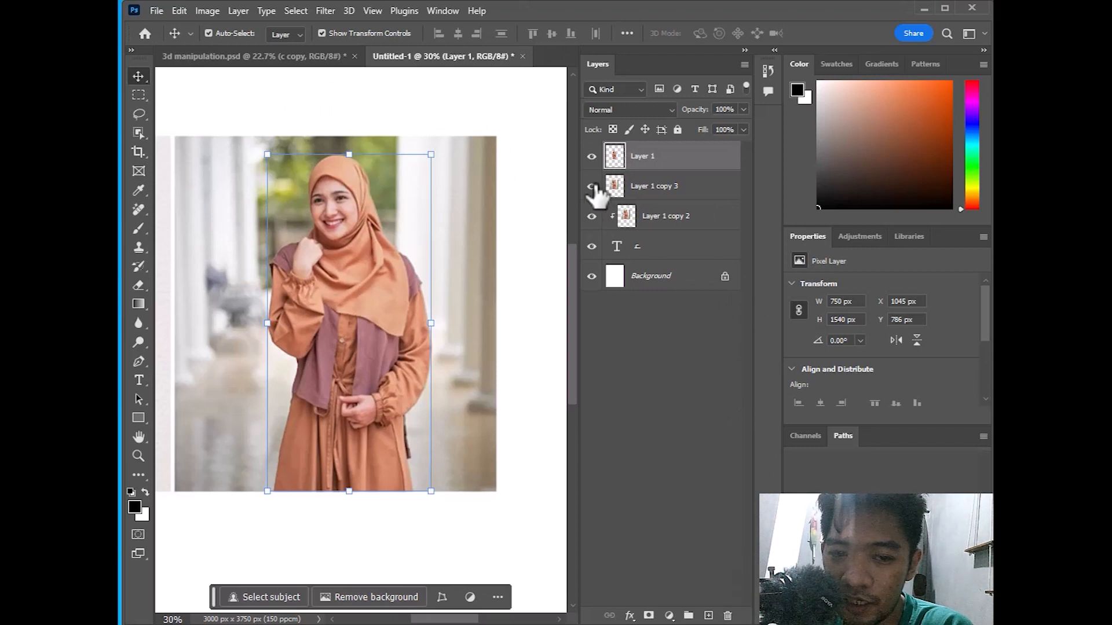
# Hide Layer 1 copy 3, load the C's outline as a selection, then deselect
pyautogui.click(591, 185)
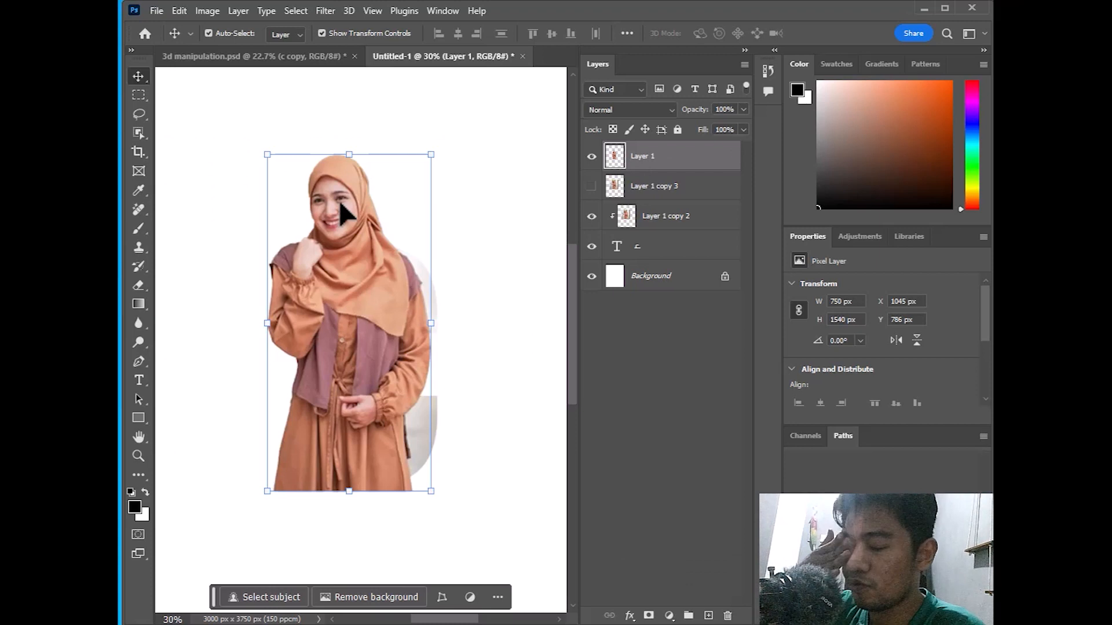
pyautogui.click(660, 255)
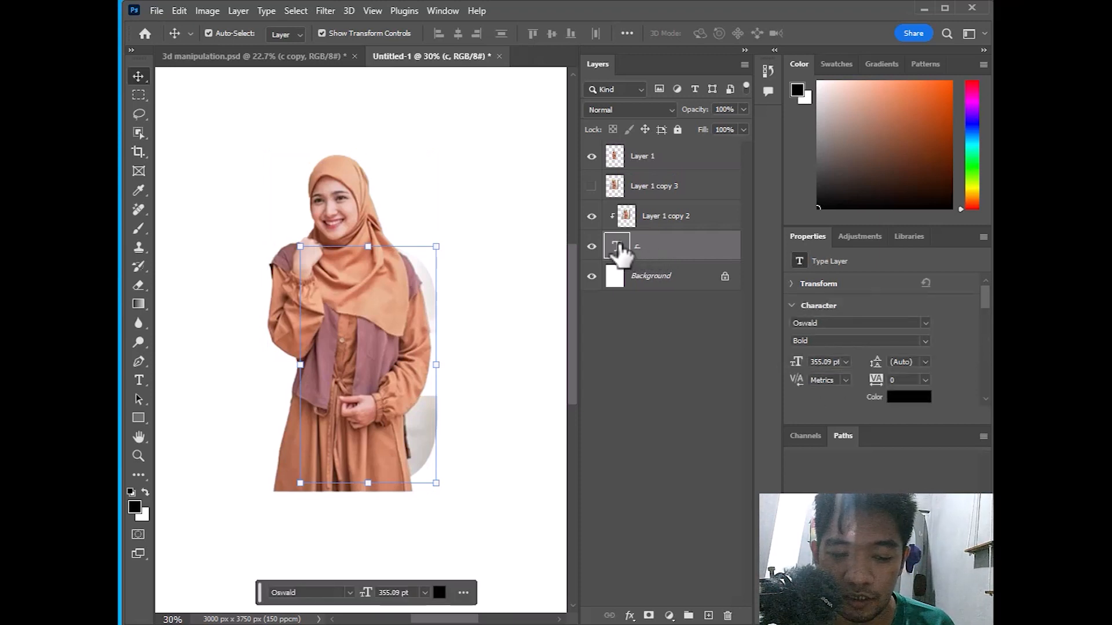
pyautogui.moveTo(618, 250); pyautogui.dragTo(619, 249)
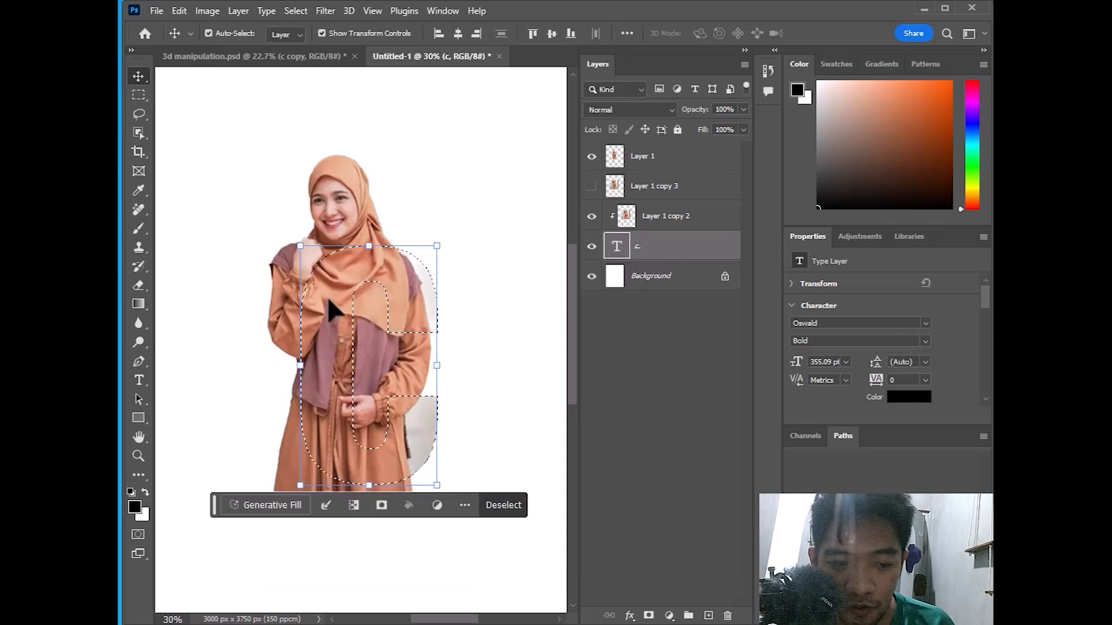
pyautogui.scroll(-2, 283, 440)
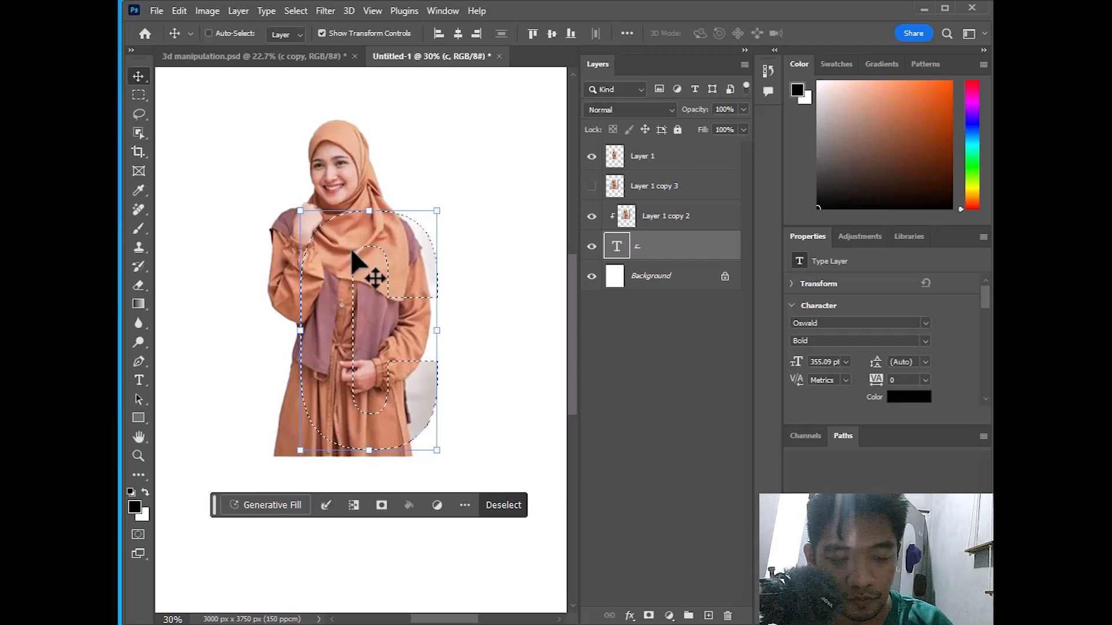
pyautogui.hotkey('ctrl', 'd')
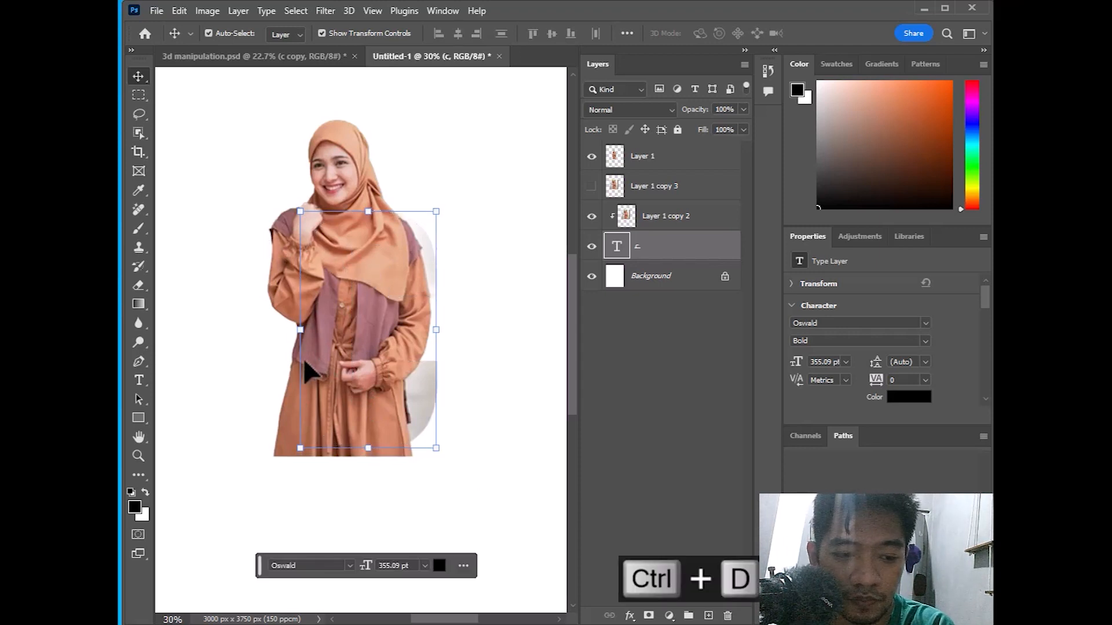
# Lower the cut-out woman's Layer 1 to 49% opacity
pyautogui.click(743, 109)
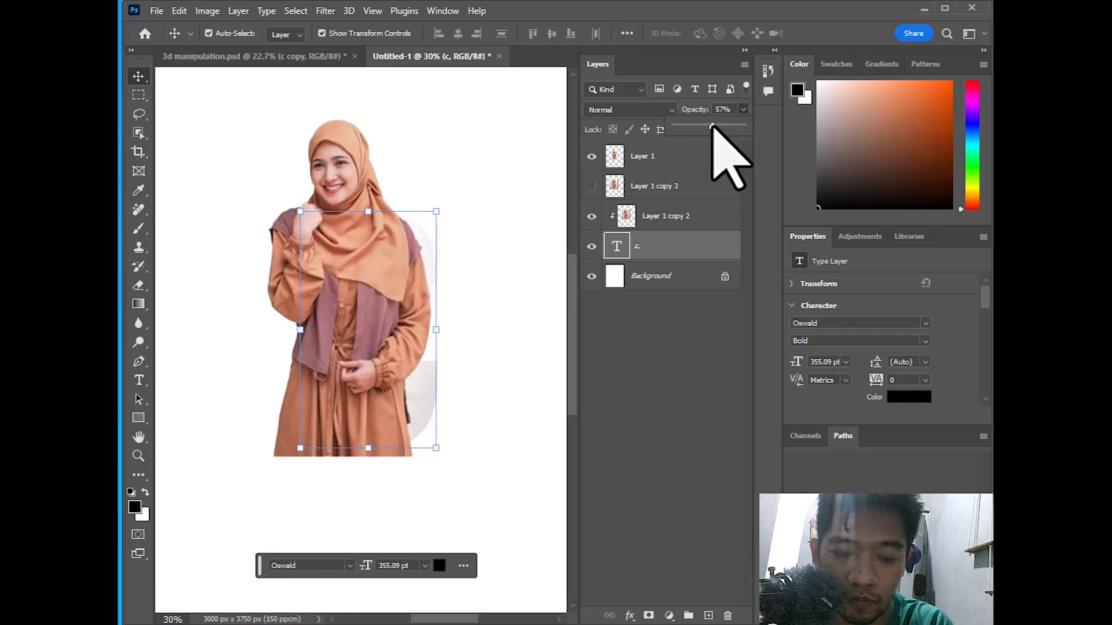
pyautogui.hotkey('ctrl', 'z')
pyautogui.click(692, 155)
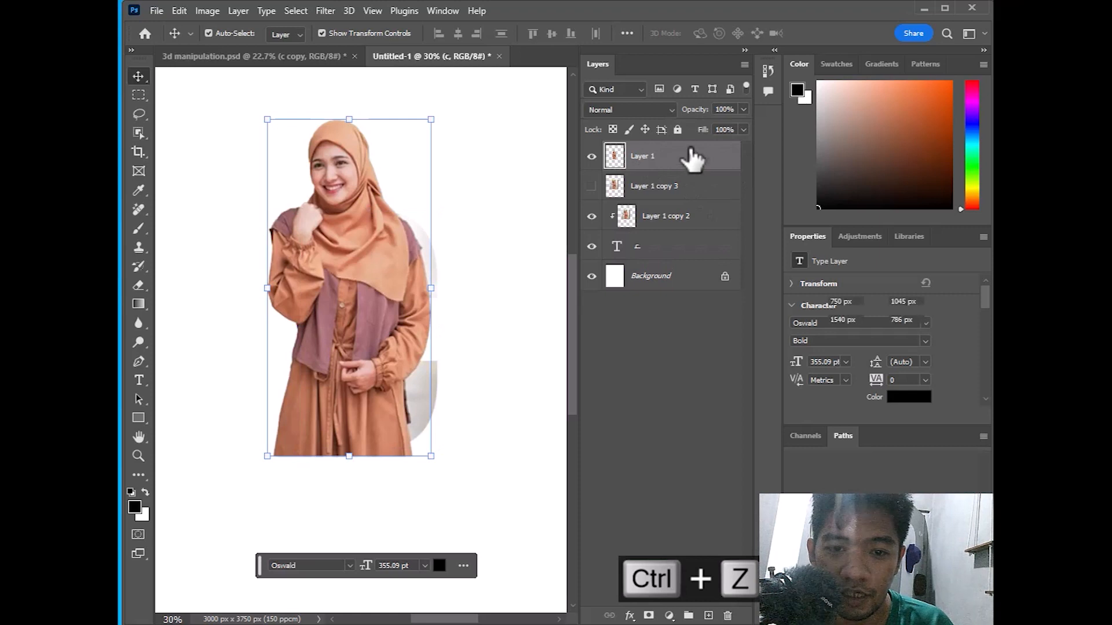
pyautogui.click(743, 109)
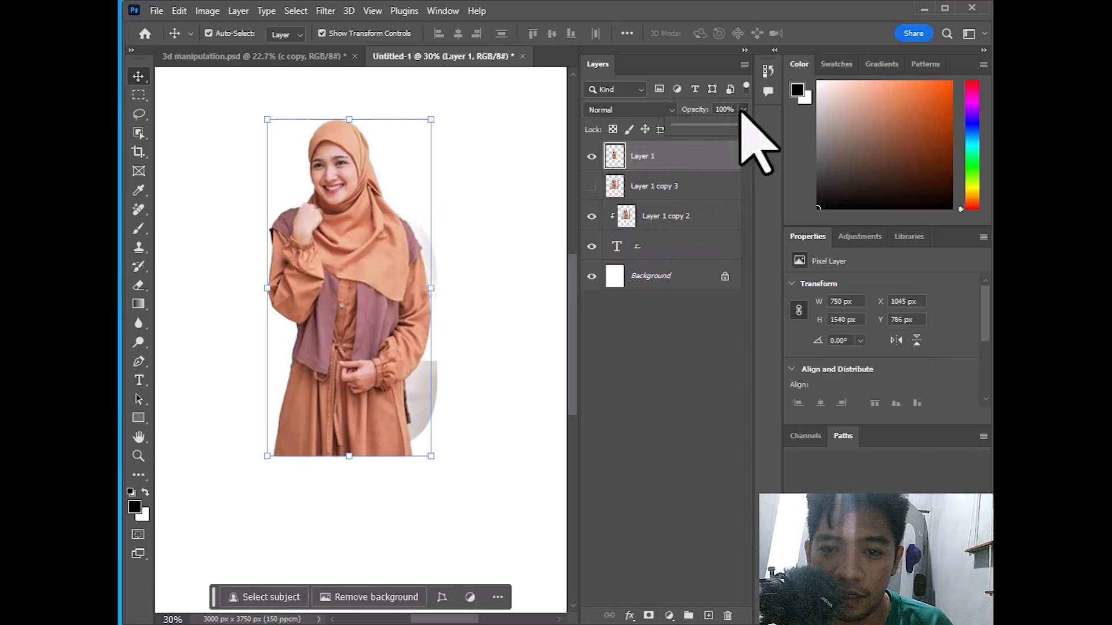
pyautogui.moveTo(744, 125); pyautogui.dragTo(708, 126)
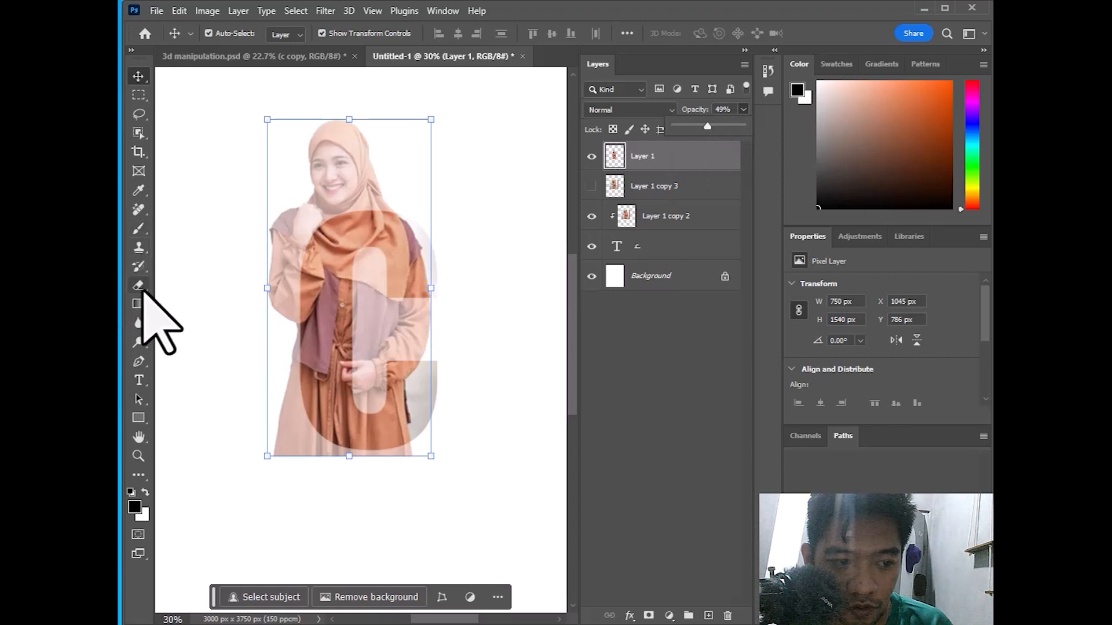
# Erase the woman where she covers the lower C, using a Hard Round brush
pyautogui.click(139, 286)
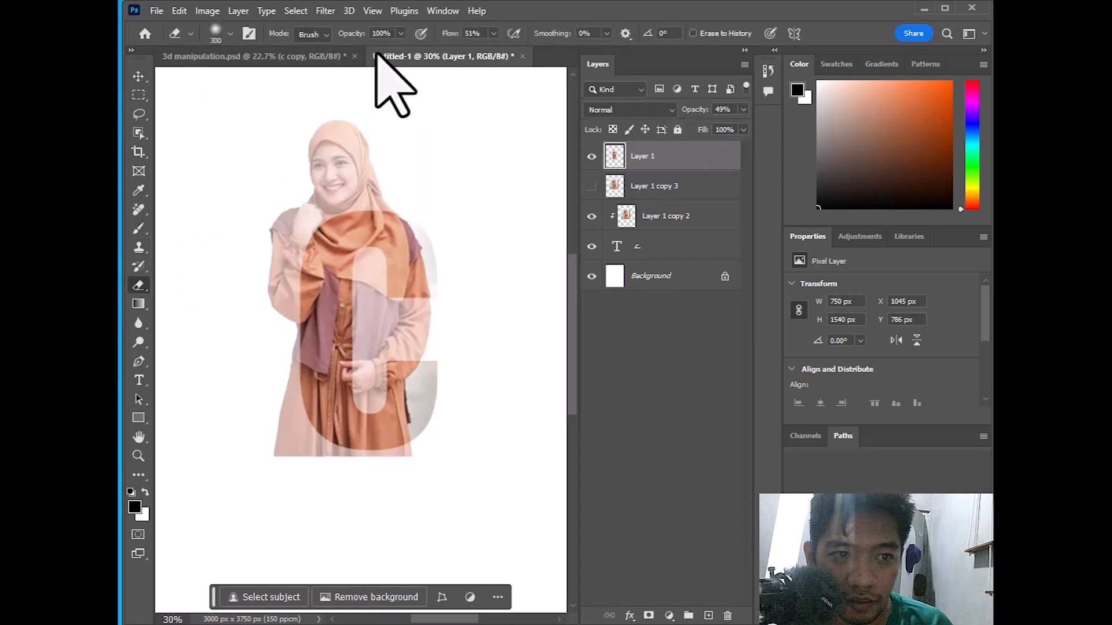
pyautogui.moveTo(286, 400)
pyautogui.mouseDown()
pyautogui.moveTo(315, 461)
pyautogui.moveTo(278, 406)
pyautogui.moveTo(323, 470)
pyautogui.moveTo(284, 418)
pyautogui.moveTo(311, 467)
pyautogui.moveTo(444, 473)
pyautogui.moveTo(370, 462)
pyautogui.moveTo(411, 464)
pyautogui.moveTo(374, 381)
pyautogui.moveTo(371, 416)
pyautogui.moveTo(366, 367)
pyautogui.moveTo(382, 320)
pyautogui.moveTo(372, 258)
pyautogui.moveTo(375, 304)
pyautogui.moveTo(416, 330)
pyautogui.moveTo(427, 303)
pyautogui.moveTo(406, 379)
pyautogui.moveTo(372, 394)
pyautogui.moveTo(376, 321)
pyautogui.moveTo(400, 346)
pyautogui.moveTo(420, 421)
pyautogui.moveTo(411, 293)
pyautogui.moveTo(395, 357)
pyautogui.moveTo(388, 307)
pyautogui.moveTo(412, 304)
pyautogui.moveTo(391, 371)
pyautogui.moveTo(313, 384)
pyautogui.moveTo(305, 350)
pyautogui.mouseUp()
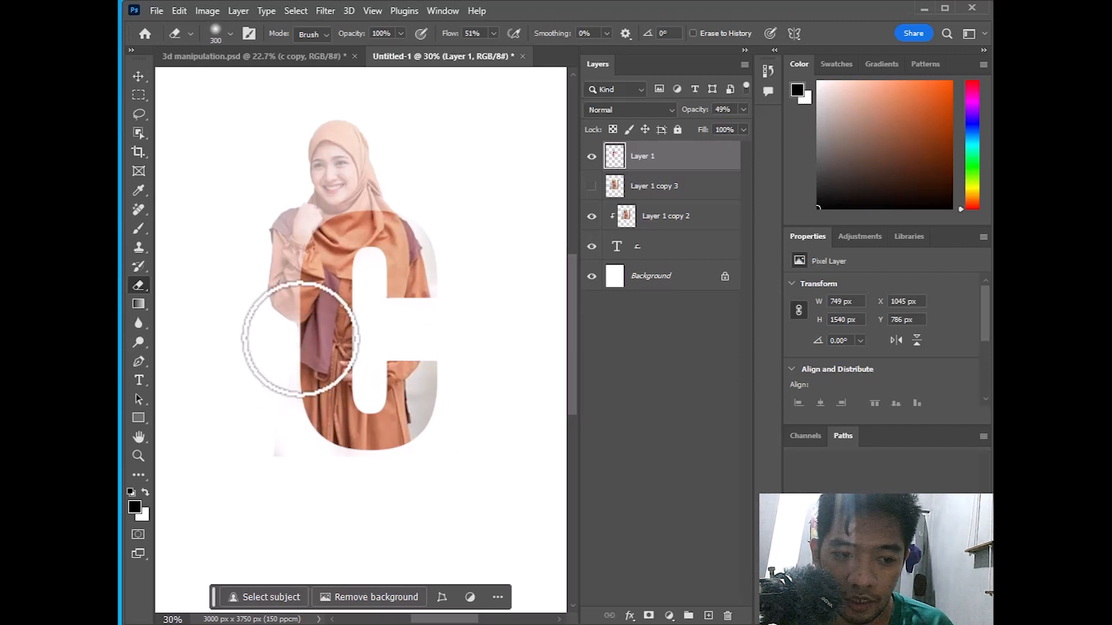
pyautogui.hotkey('ctrl', 'z')
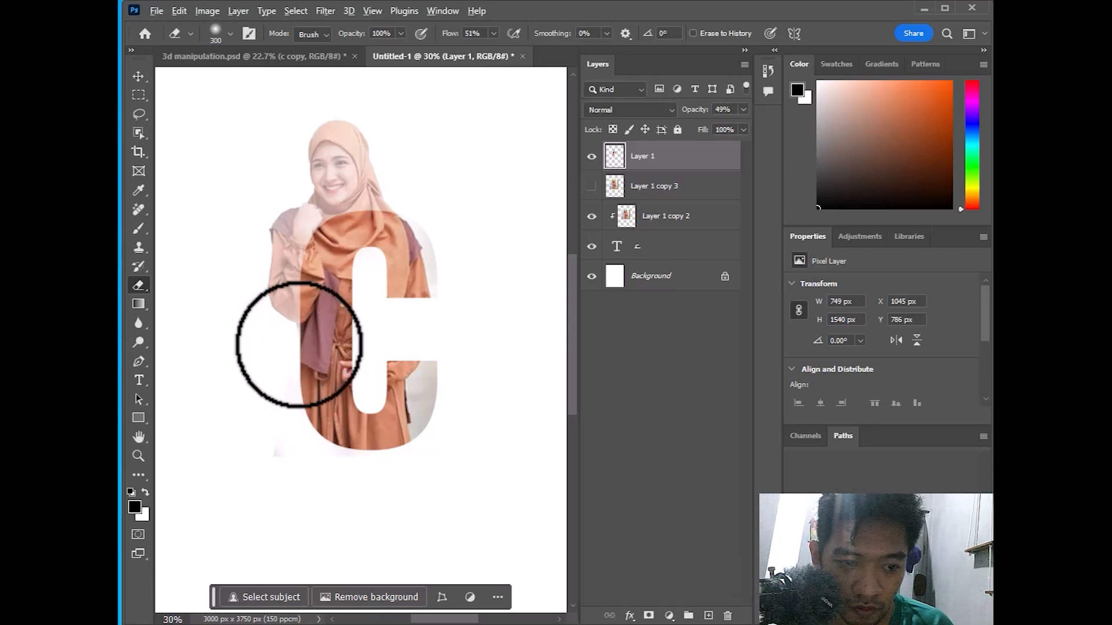
pyautogui.scroll(3, 298, 339)
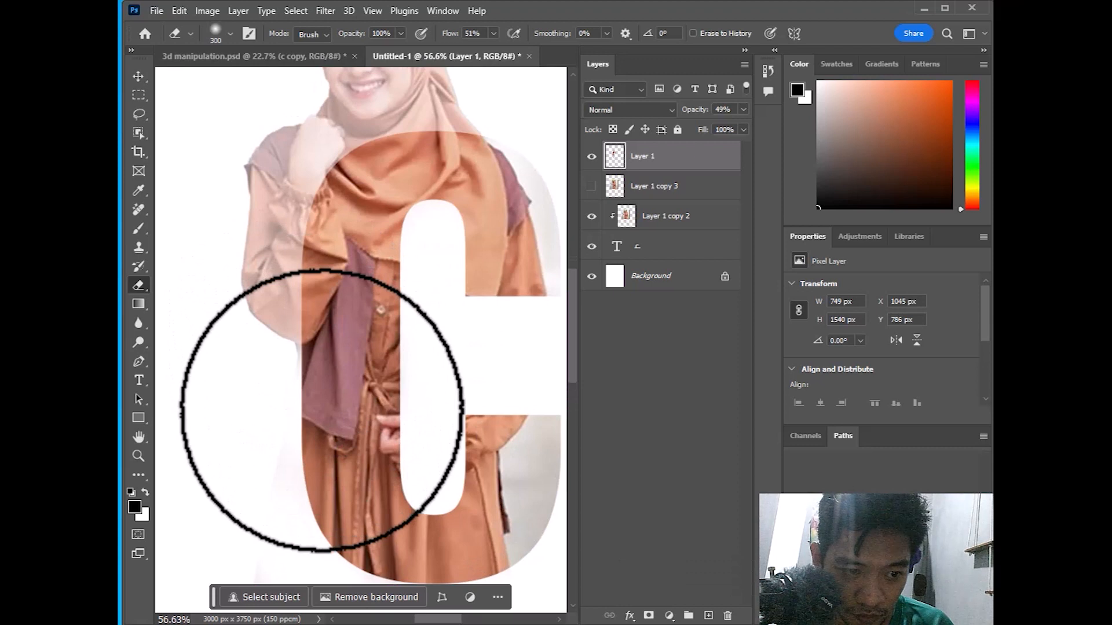
pyautogui.scroll(2, 301, 411)
pyautogui.hotkey('ctrl', 'z')
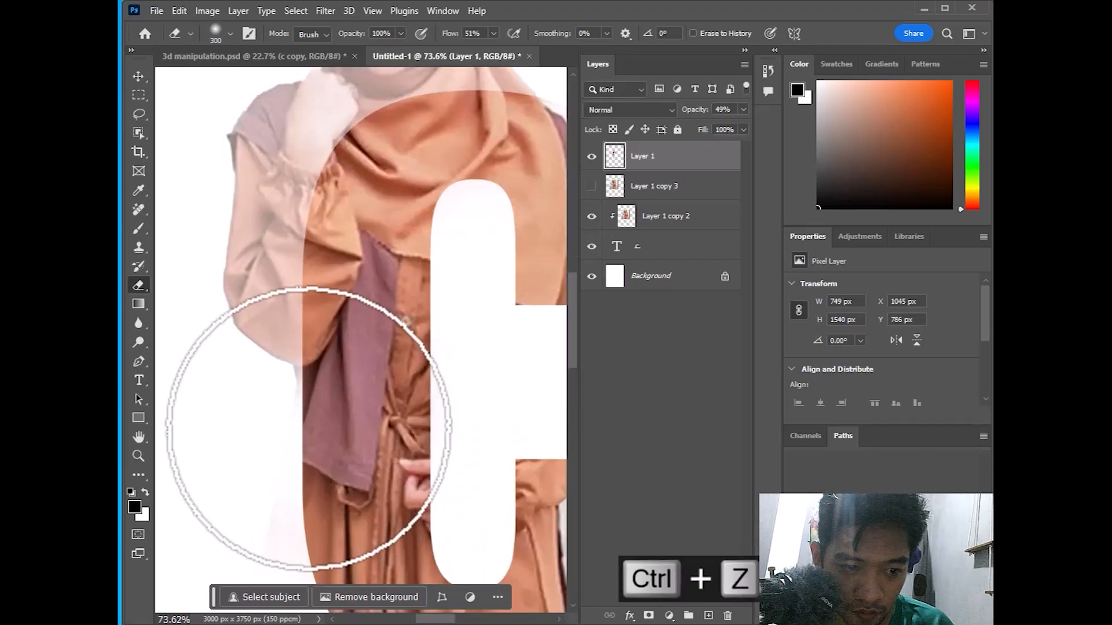
pyautogui.rightClick(307, 460)
pyautogui.click(378, 570)
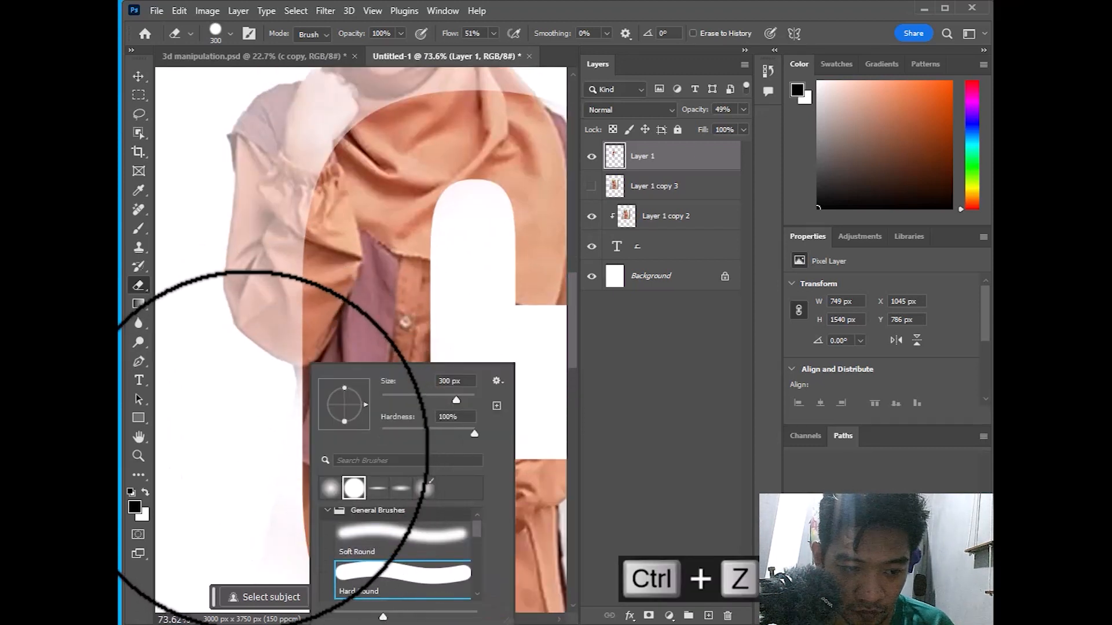
pyautogui.click(249, 449)
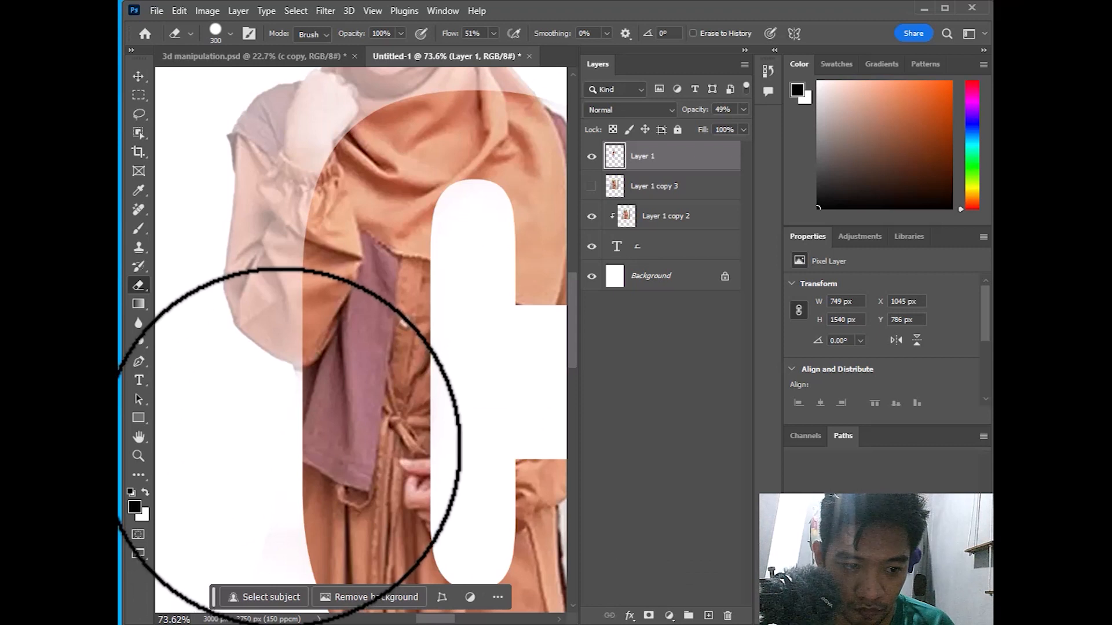
pyautogui.scroll(-6, 338, 428)
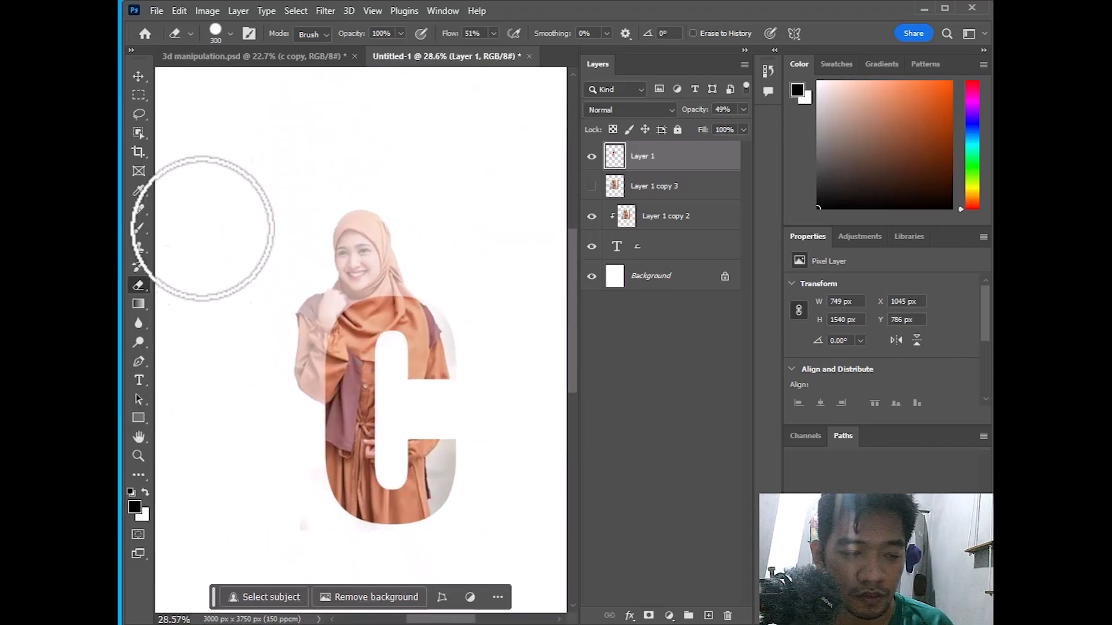
# Set Layer 1's opacity back to 100%
pyautogui.click(138, 76)
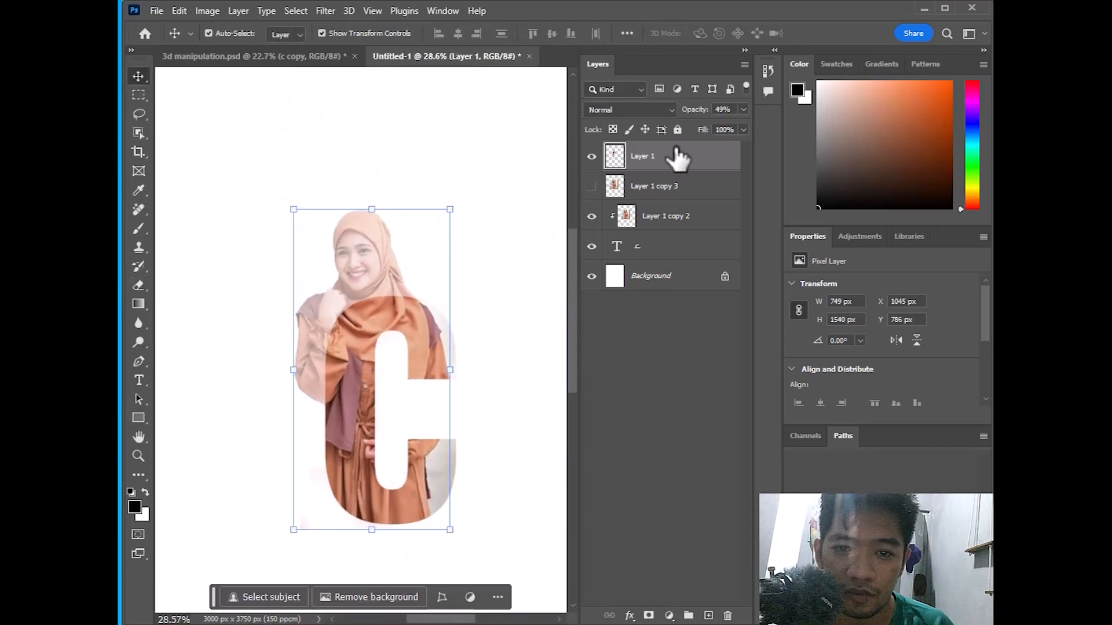
pyautogui.click(743, 110)
pyautogui.moveTo(707, 125); pyautogui.dragTo(799, 133)
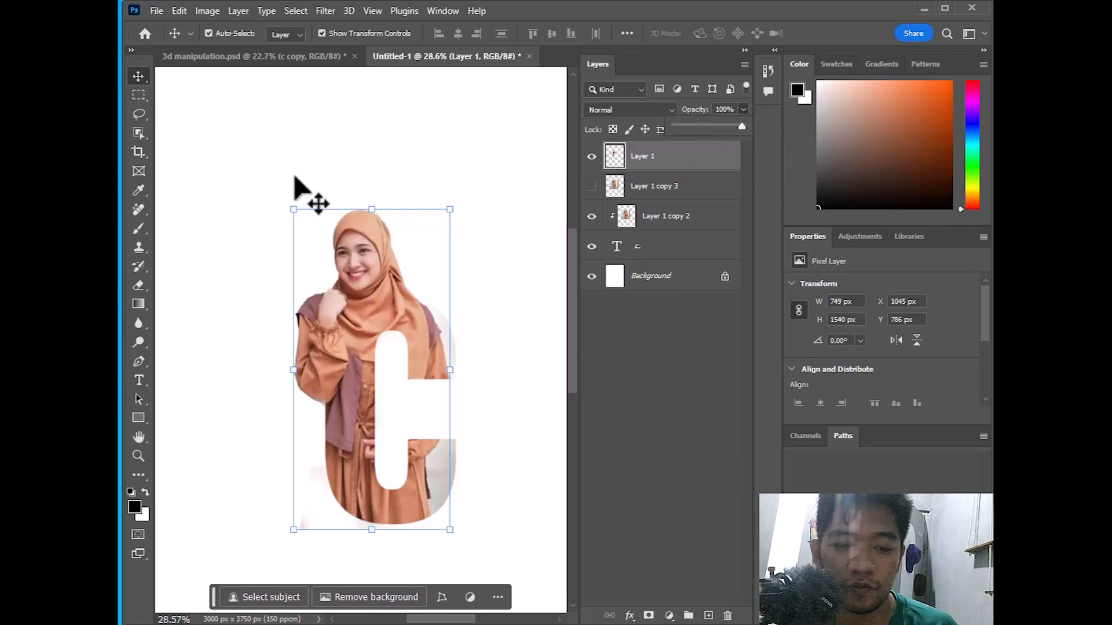
pyautogui.click(140, 78)
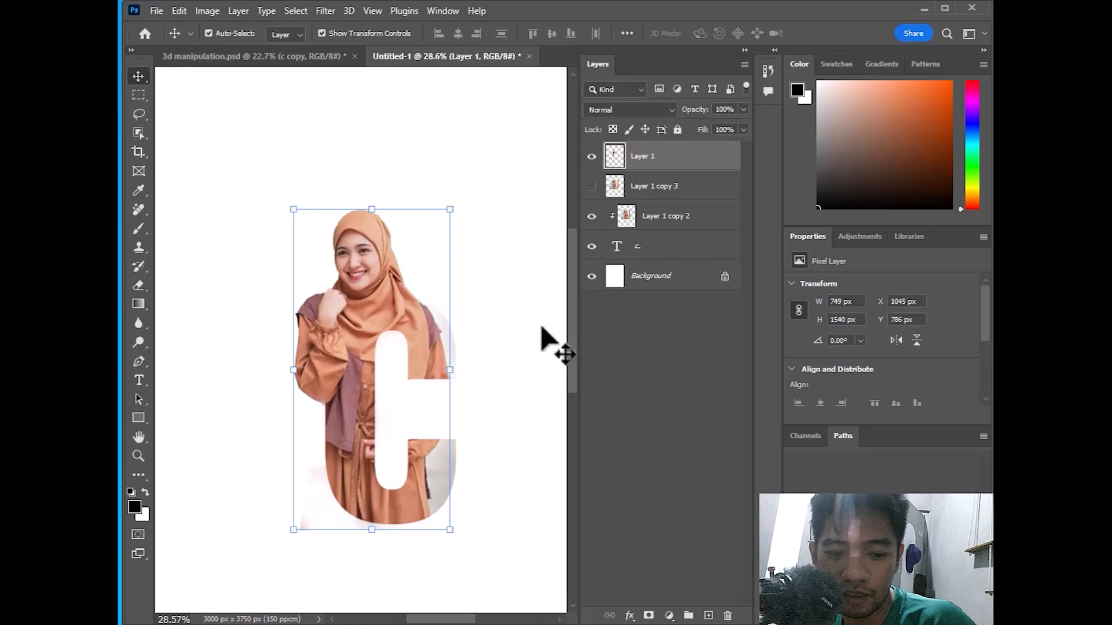
# Hide Layer 1 copy 2 and Layer 1 so only the black C shows
pyautogui.click(539, 345)
pyautogui.scroll(-3, 408, 246)
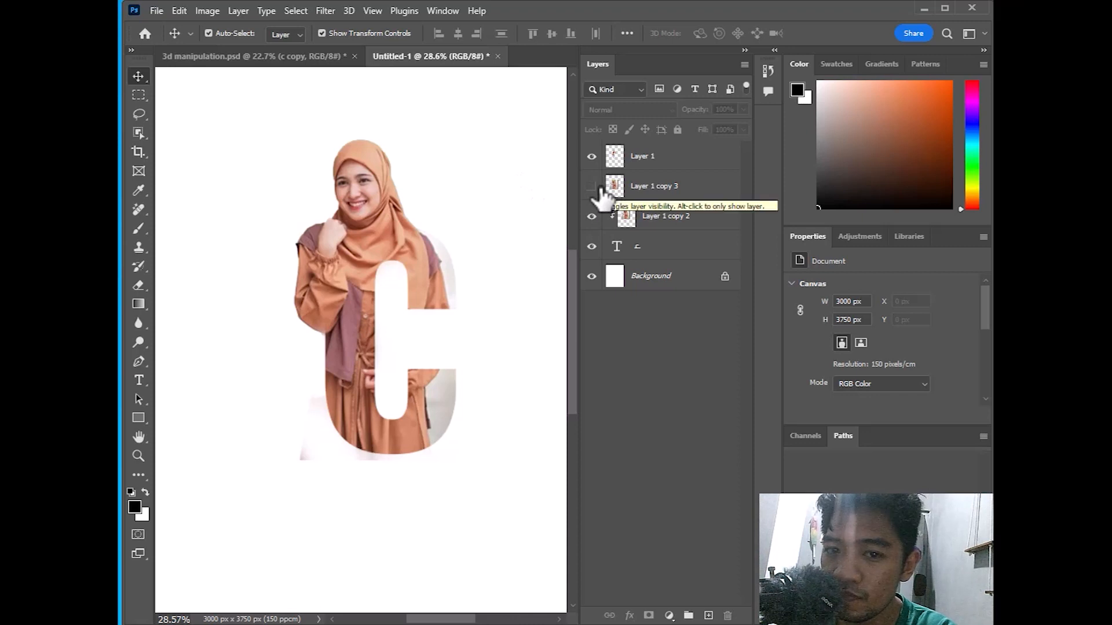
pyautogui.click(659, 249)
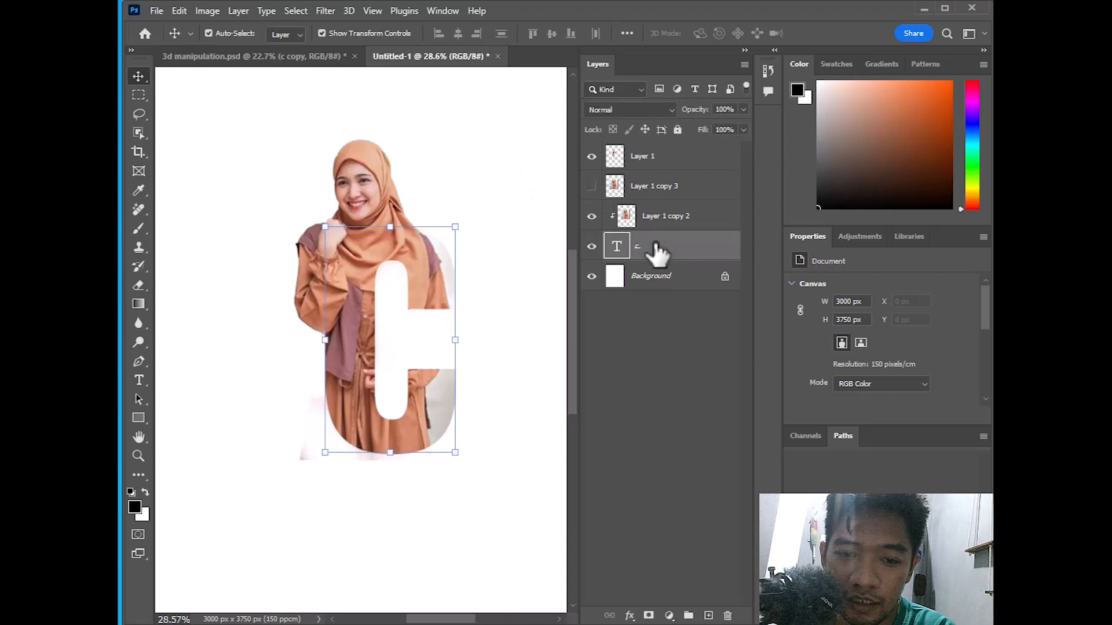
pyautogui.click(591, 216)
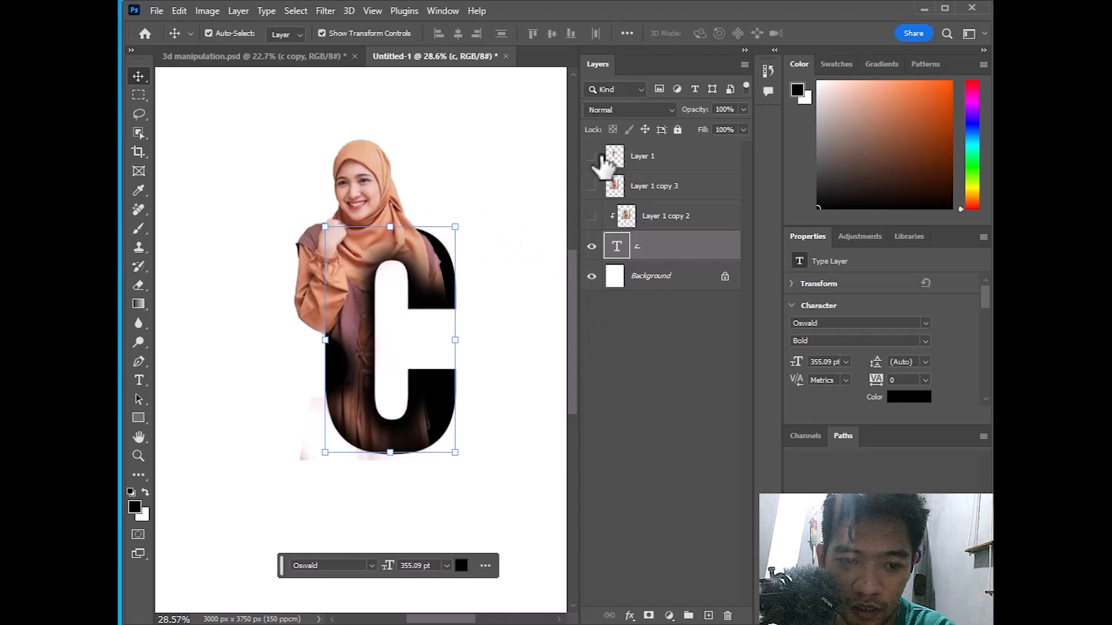
pyautogui.click(597, 156)
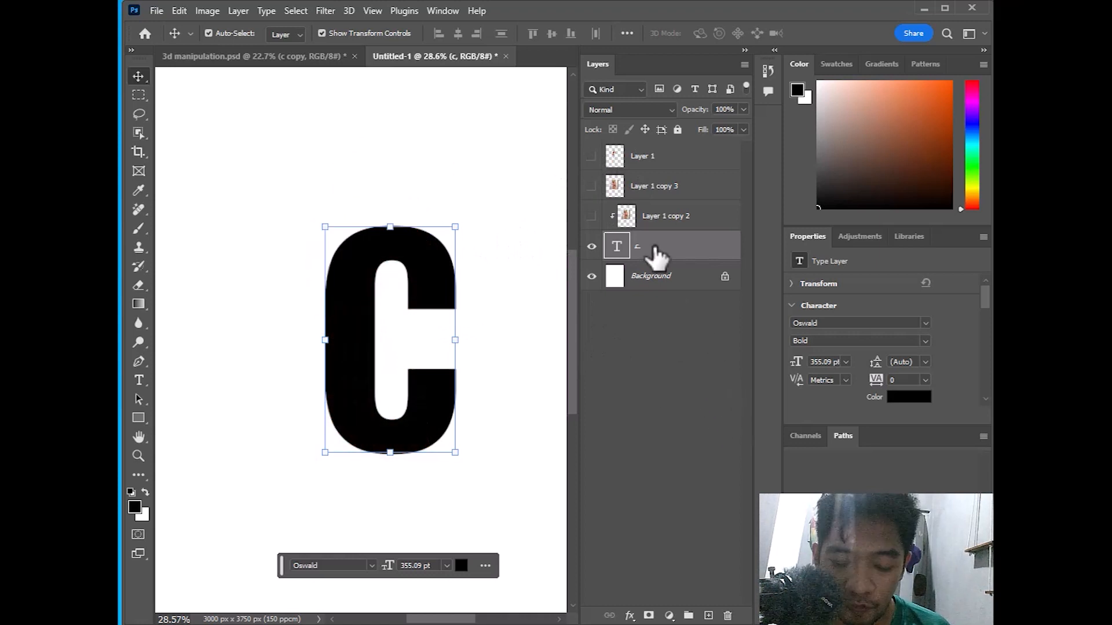
# Duplicate the c type layer and make the original c dark grey
pyautogui.hotkey('ctrl', 'j')
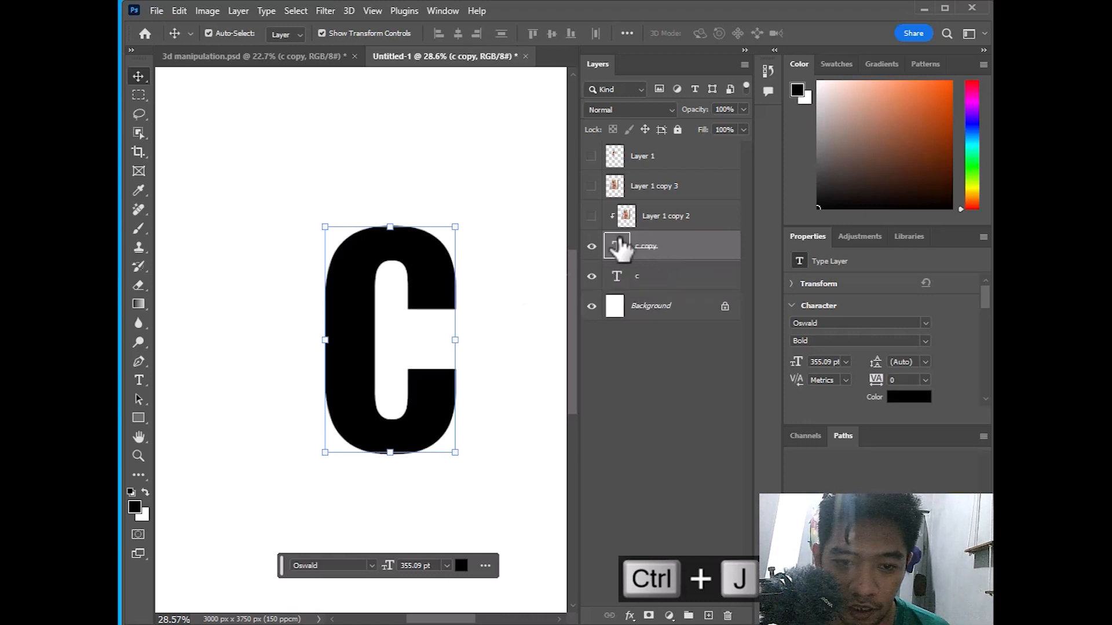
pyautogui.click(641, 276)
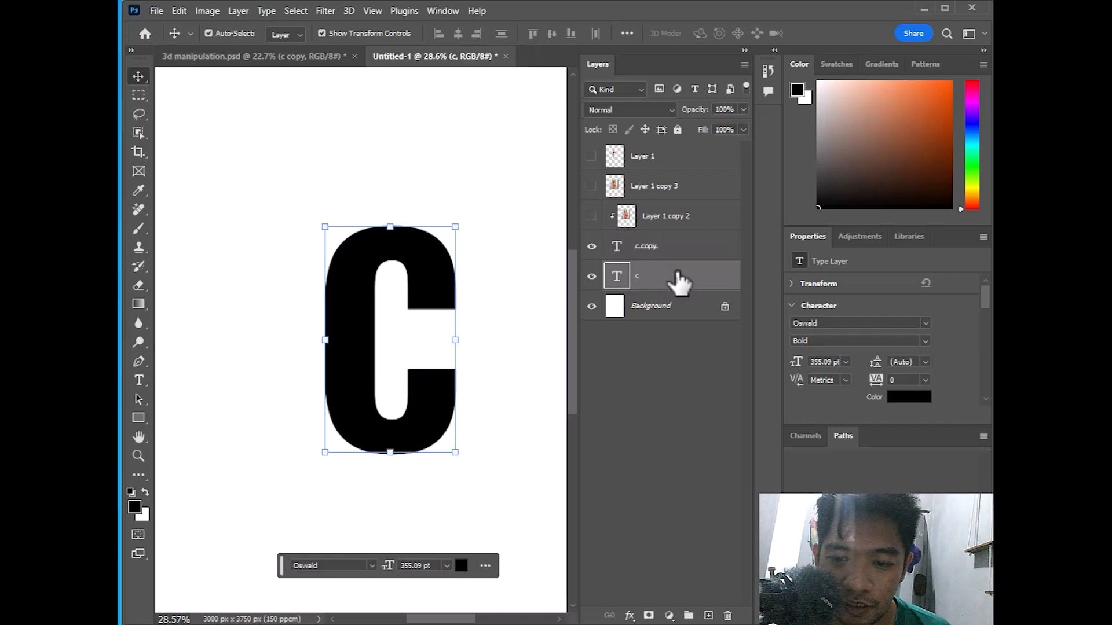
pyautogui.click(907, 398)
pyautogui.moveTo(665, 255); pyautogui.dragTo(621, 258)
pyautogui.click(955, 146)
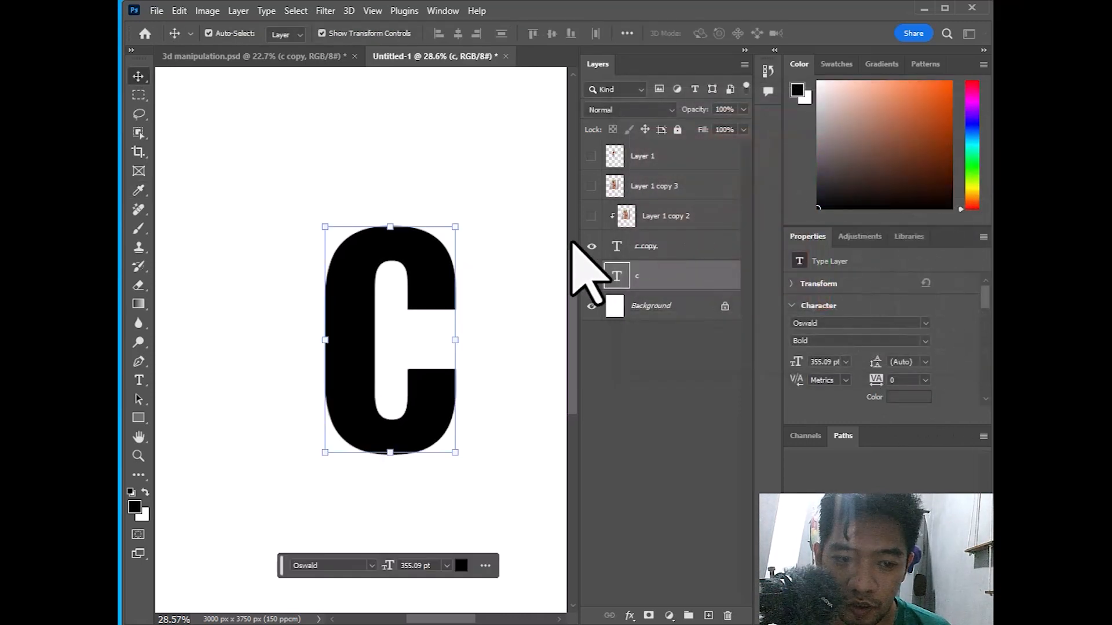
# Nudge the grey C rightward, undoing the stray letter moves
pyautogui.moveTo(427, 277); pyautogui.dragTo(437, 277)
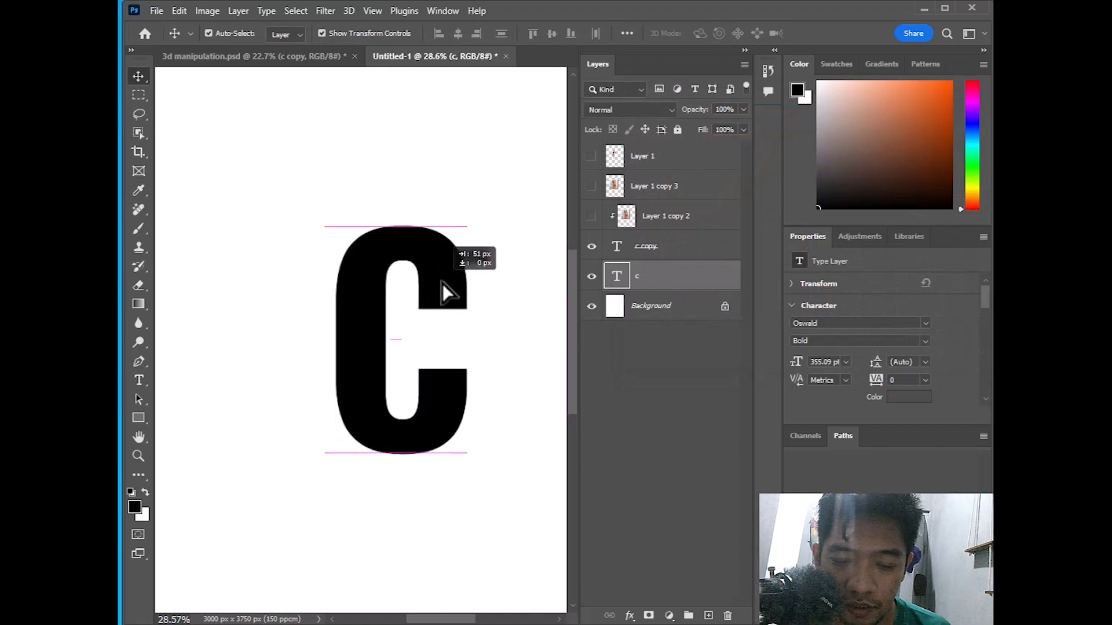
pyautogui.hotkey('ctrl', 'z')
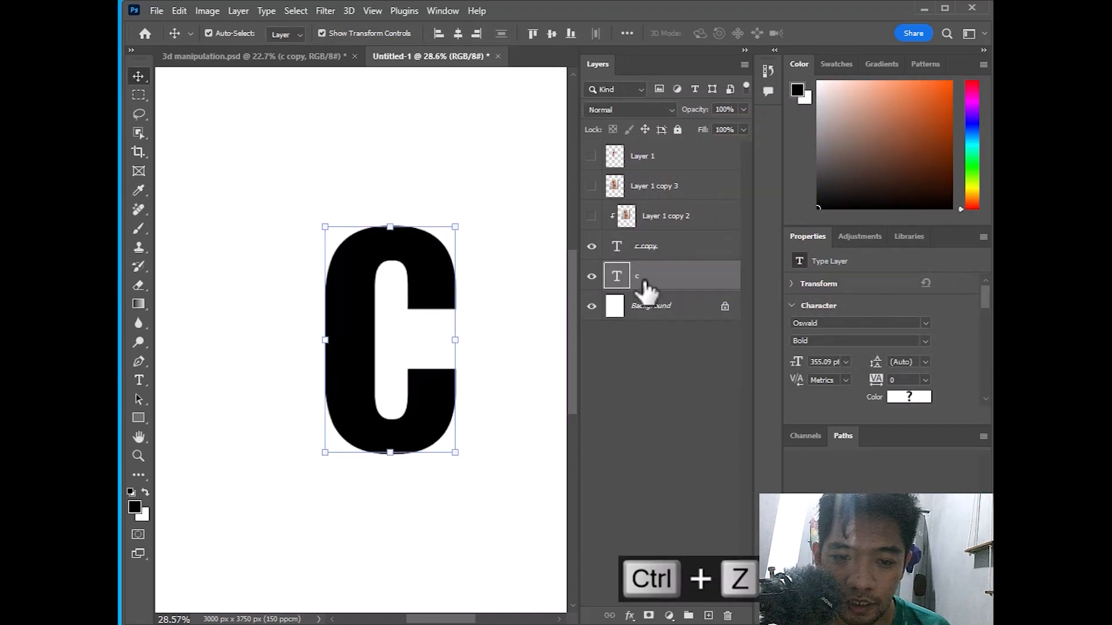
pyautogui.press('Right')
pyautogui.press('Right')
pyautogui.press('Right')
pyautogui.press('Right')
pyautogui.press('Right')
pyautogui.press('Right')
pyautogui.press('Right')
pyautogui.press('Right')
pyautogui.press('Right')
pyautogui.press('Right')
pyautogui.press('Right')
pyautogui.press('Right')
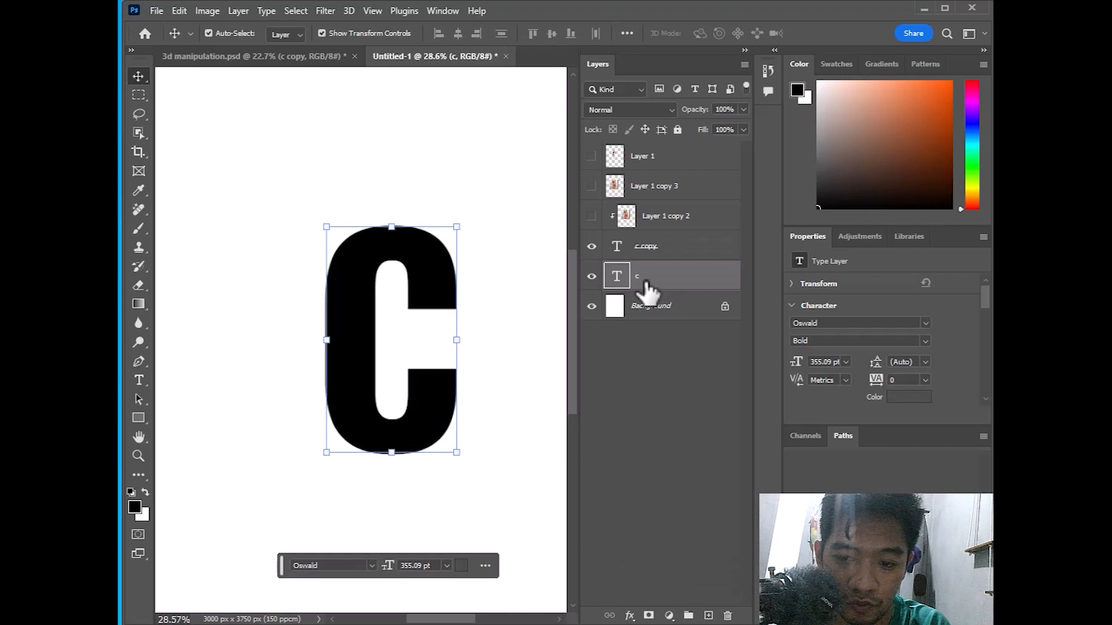
pyautogui.press('Right')
pyautogui.press('Right')
pyautogui.press('Right')
pyautogui.press('Right')
pyautogui.press('Right')
pyautogui.press('Right')
pyautogui.press('Right')
pyautogui.press('Right')
pyautogui.press('Right')
pyautogui.press('Right')
pyautogui.press('Right')
pyautogui.press('Right')
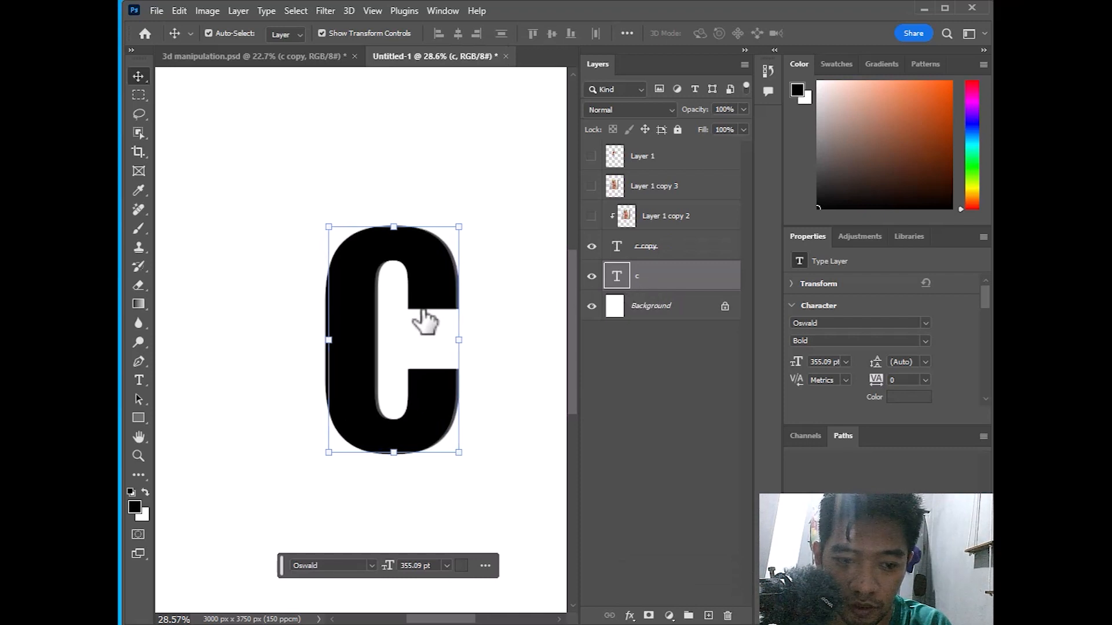
pyautogui.press('Right')
pyautogui.press('Right')
pyautogui.press('Right')
pyautogui.press('Right')
pyautogui.moveTo(380, 319); pyautogui.dragTo(384, 327)
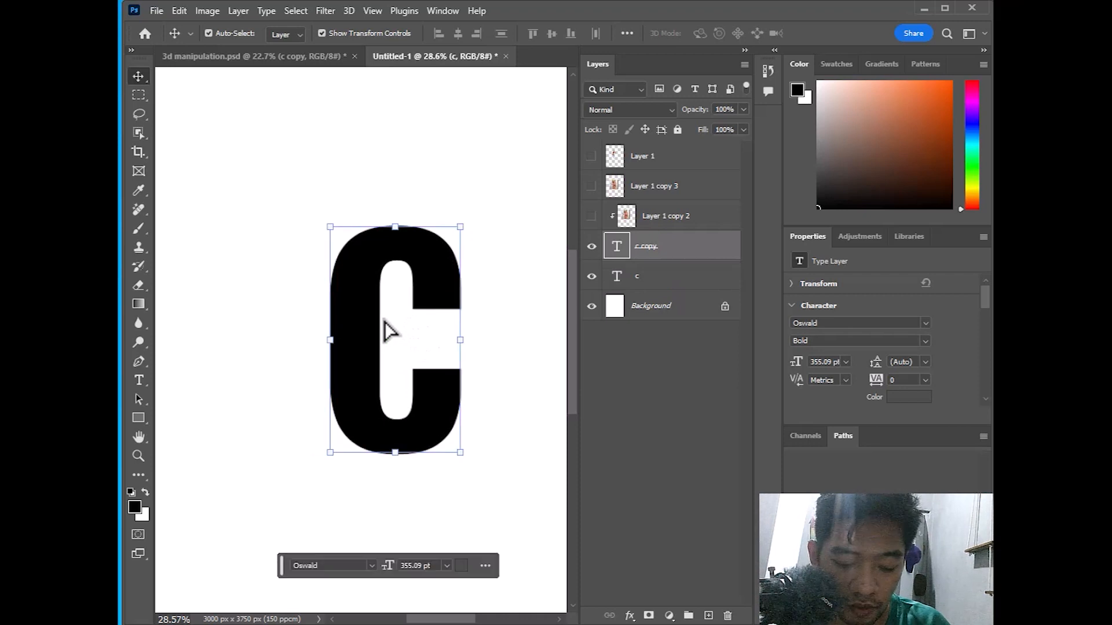
pyautogui.hotkey('ctrl', 'z')
pyautogui.hotkey('ctrl', 'z')
# Lock c copy and offset the grey C about 70 px right behind the black C
pyautogui.click(677, 129)
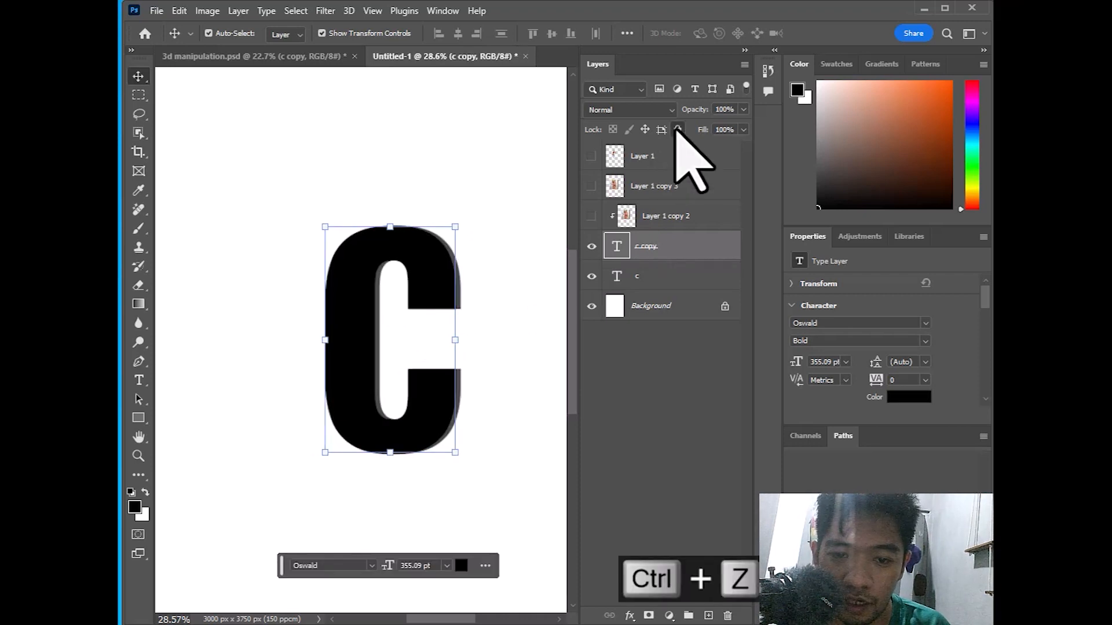
pyautogui.click(666, 278)
pyautogui.moveTo(377, 318)
pyautogui.mouseDown()
pyautogui.moveTo(402, 319)
pyautogui.moveTo(392, 313)
pyautogui.mouseUp()
pyautogui.press('Right')
pyautogui.press('Right')
pyautogui.press('Right')
pyautogui.press('Right')
pyautogui.press('Right')
pyautogui.press('Right')
pyautogui.press('Right')
pyautogui.press('Right')
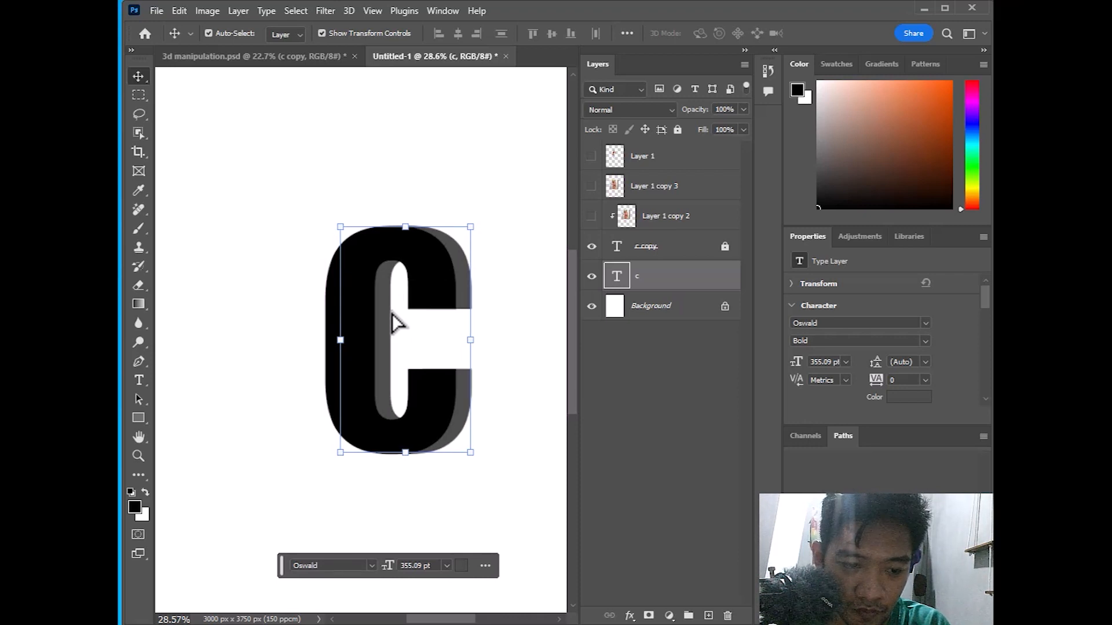
pyautogui.press('Right')
pyautogui.press('Left')
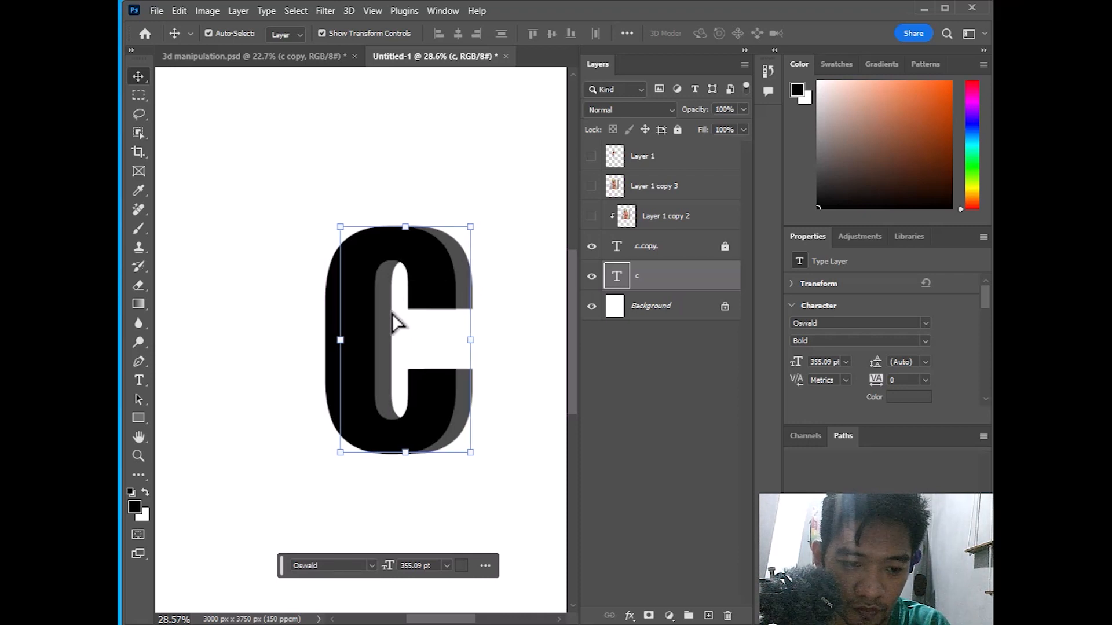
pyautogui.click(447, 213)
pyautogui.scroll(3, 447, 248)
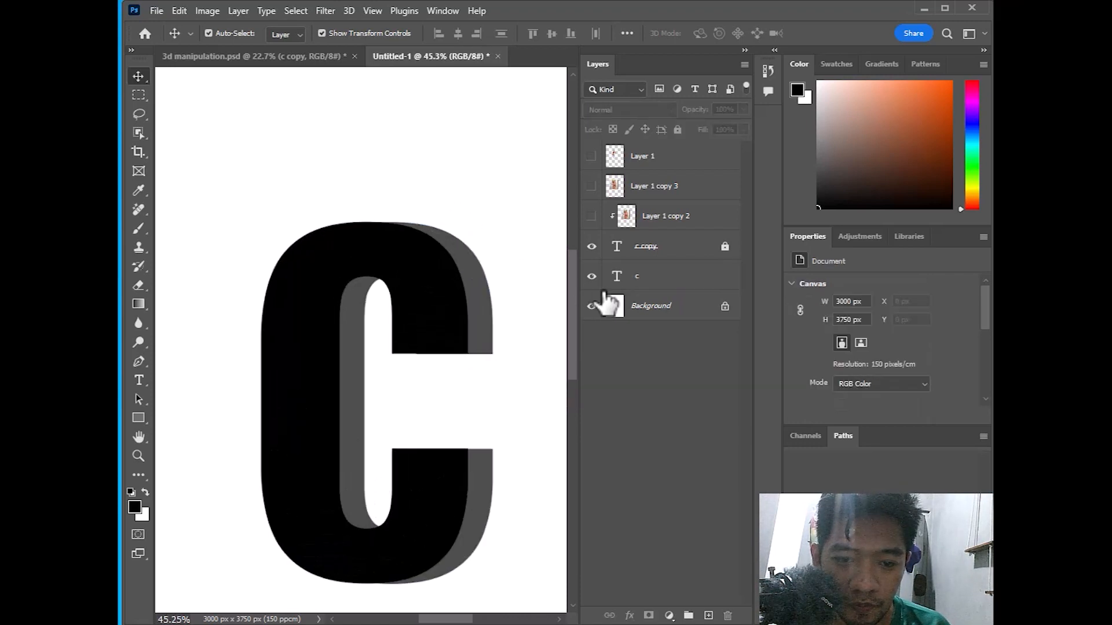
# Select the c layer and switch the Pen tool to Shape mode
pyautogui.click(617, 275)
pyautogui.click(139, 361)
pyautogui.scroll(2, 199, 220)
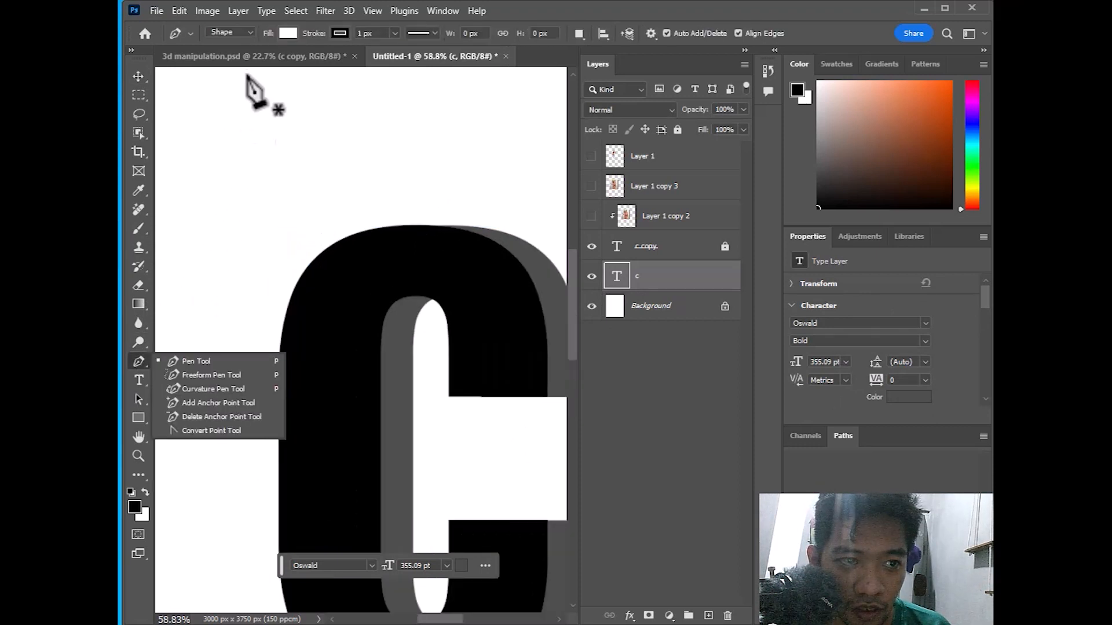
pyautogui.scroll(1, 239, 34)
pyautogui.click(247, 32)
pyautogui.click(247, 32)
pyautogui.click(248, 33)
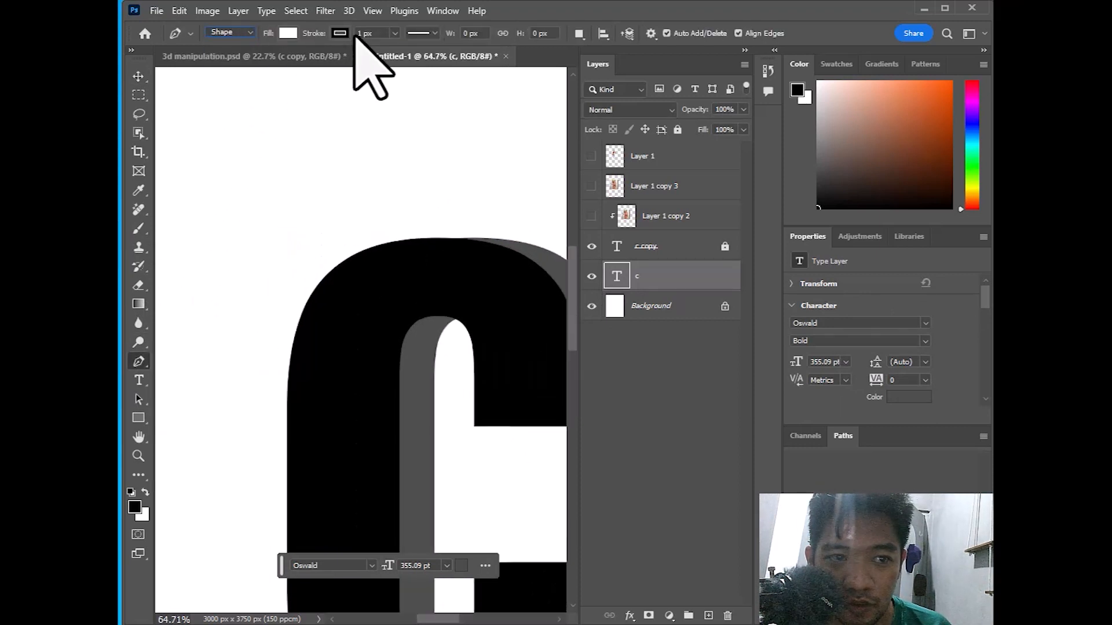
# Give new shapes no stroke and a red ff0000 fill
pyautogui.click(340, 33)
pyautogui.click(256, 55)
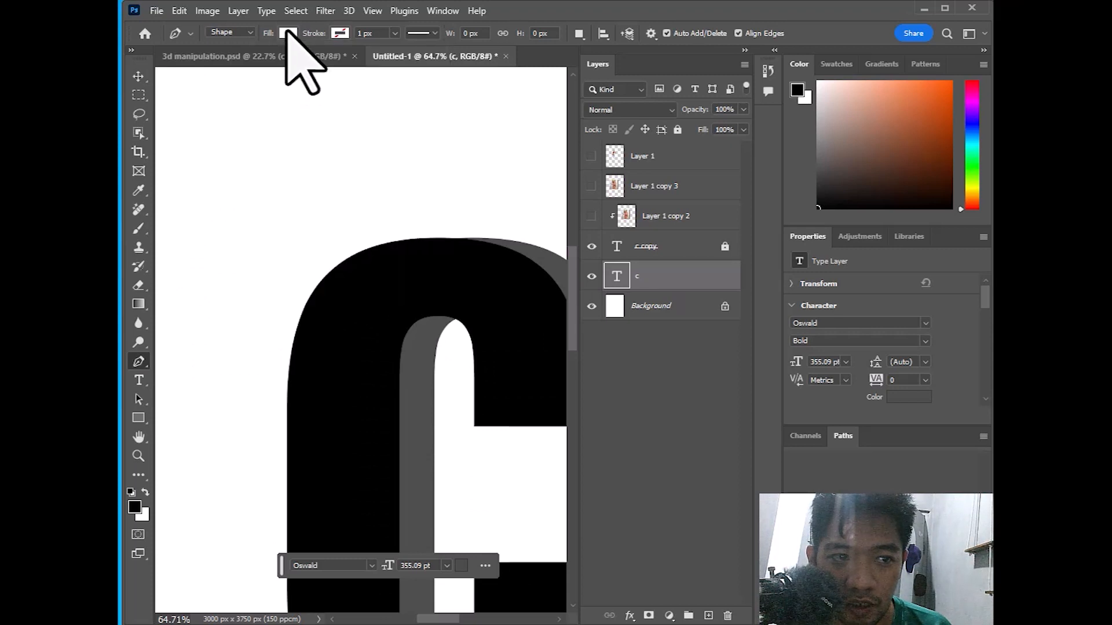
pyautogui.click(286, 32)
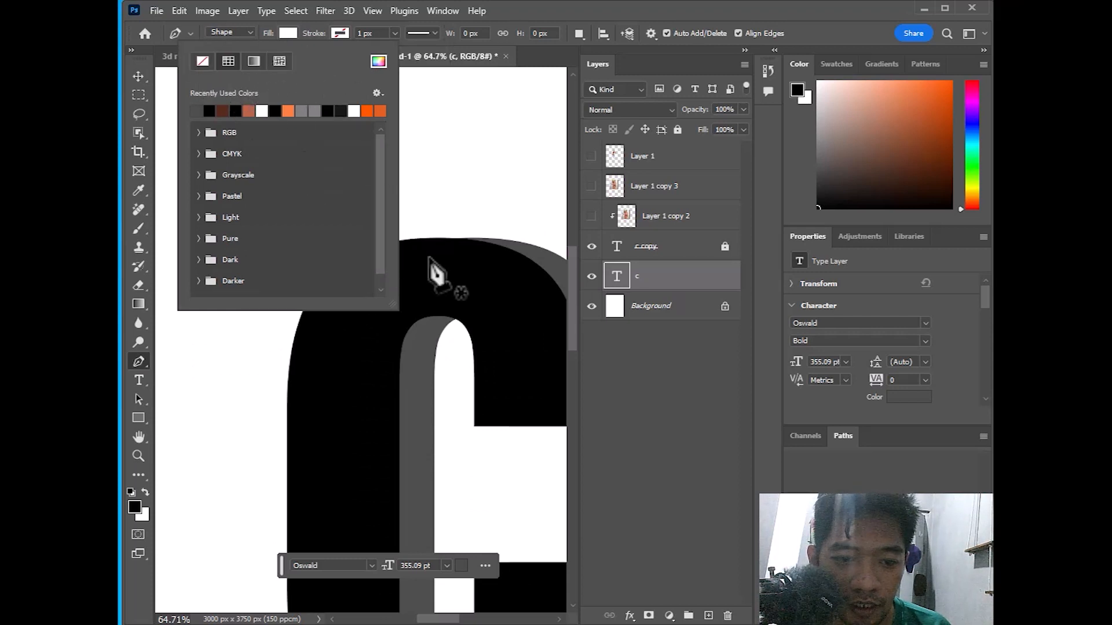
pyautogui.click(378, 61)
pyautogui.write('ff0000')
pyautogui.click(977, 121)
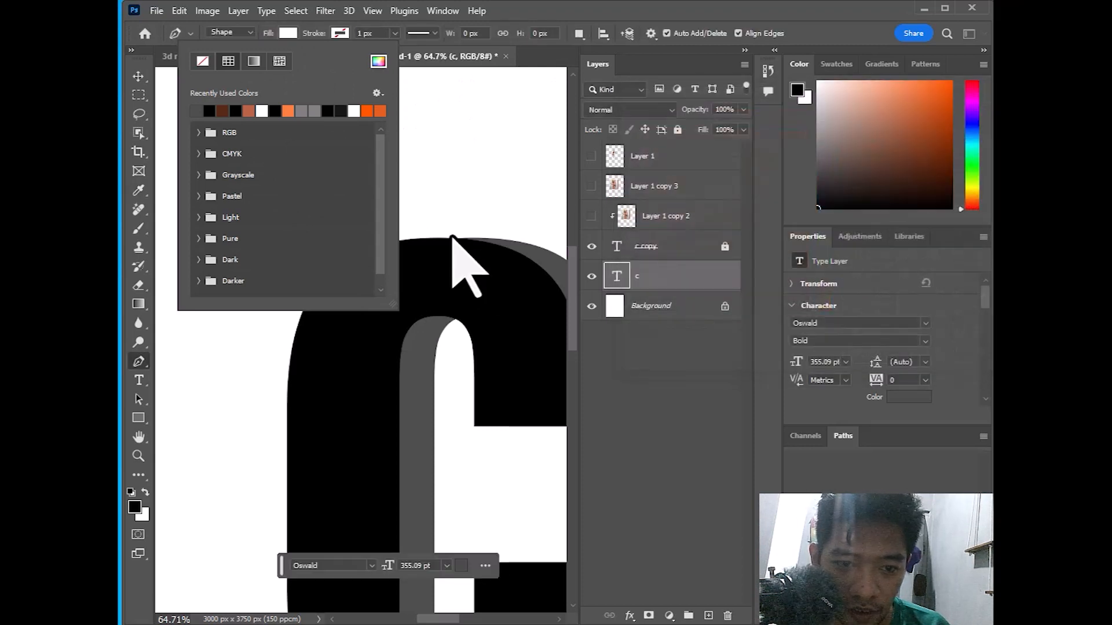
pyautogui.click(464, 271)
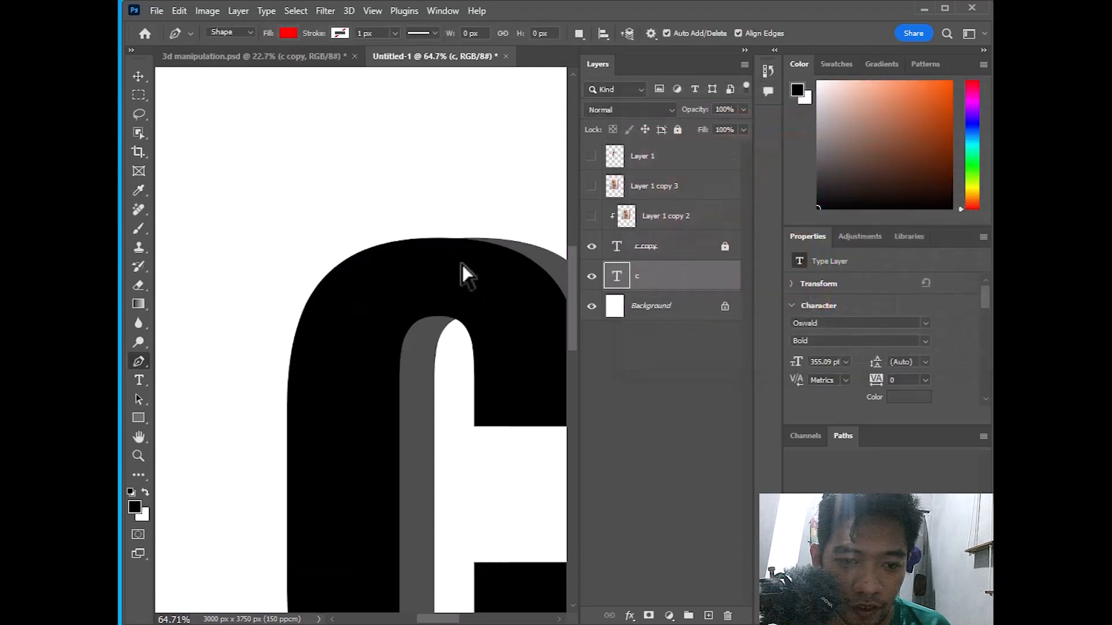
# Draw a closed red curved shape filling the gap along the C's top curve
pyautogui.moveTo(393, 233); pyautogui.dragTo(389, 232)
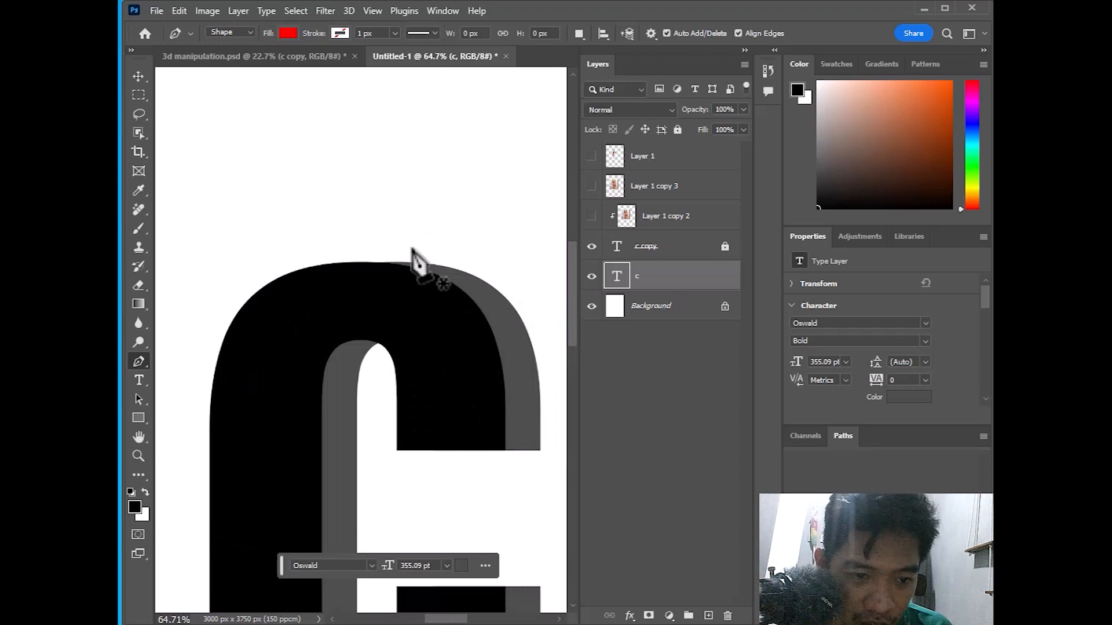
pyautogui.click(459, 271)
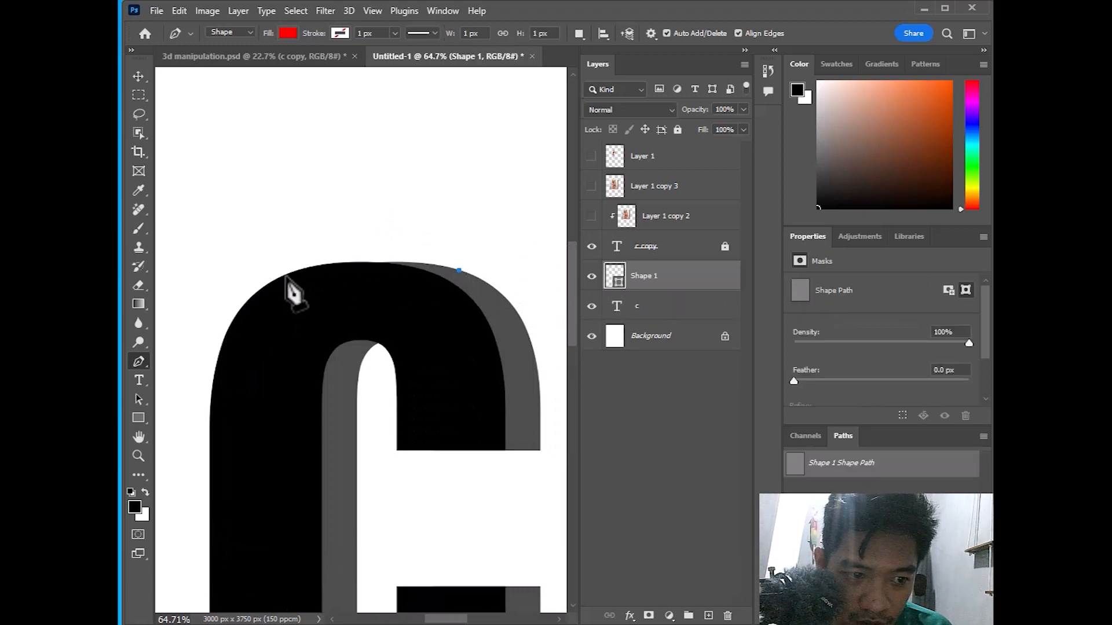
pyautogui.moveTo(284, 277); pyautogui.dragTo(194, 311)
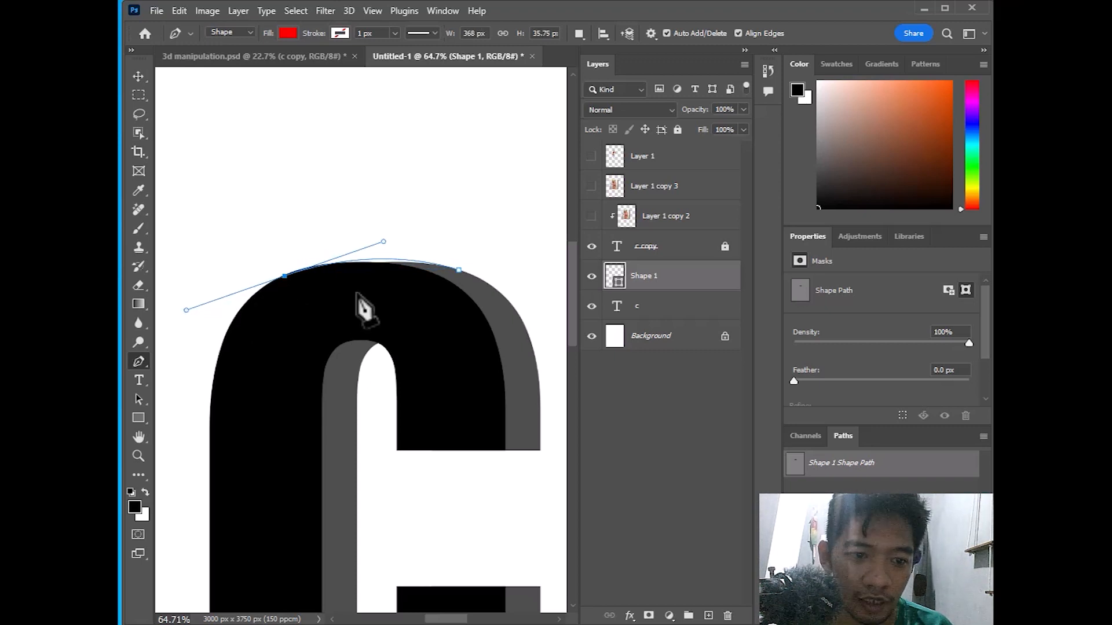
pyautogui.moveTo(363, 324); pyautogui.dragTo(427, 323)
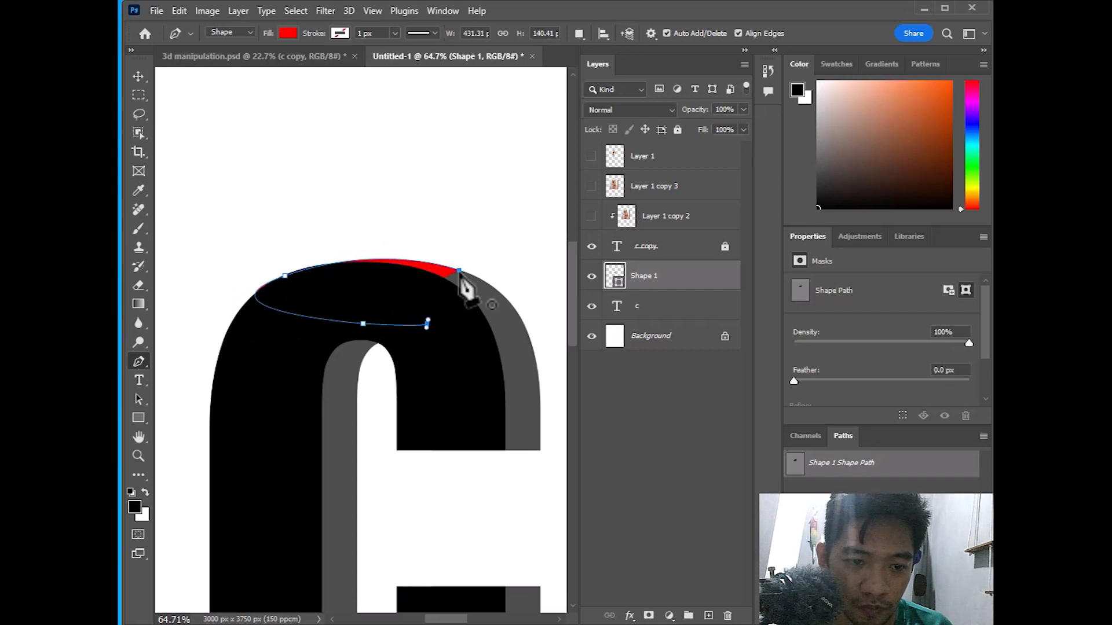
pyautogui.click(458, 270)
pyautogui.scroll(-6, 451, 347)
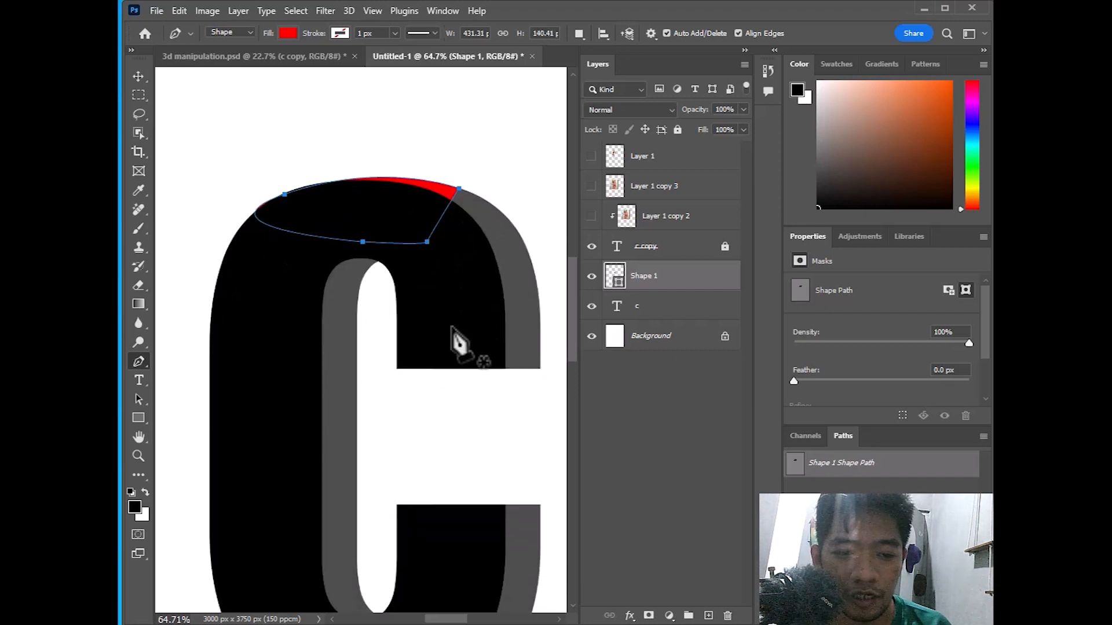
pyautogui.scroll(1, 458, 359)
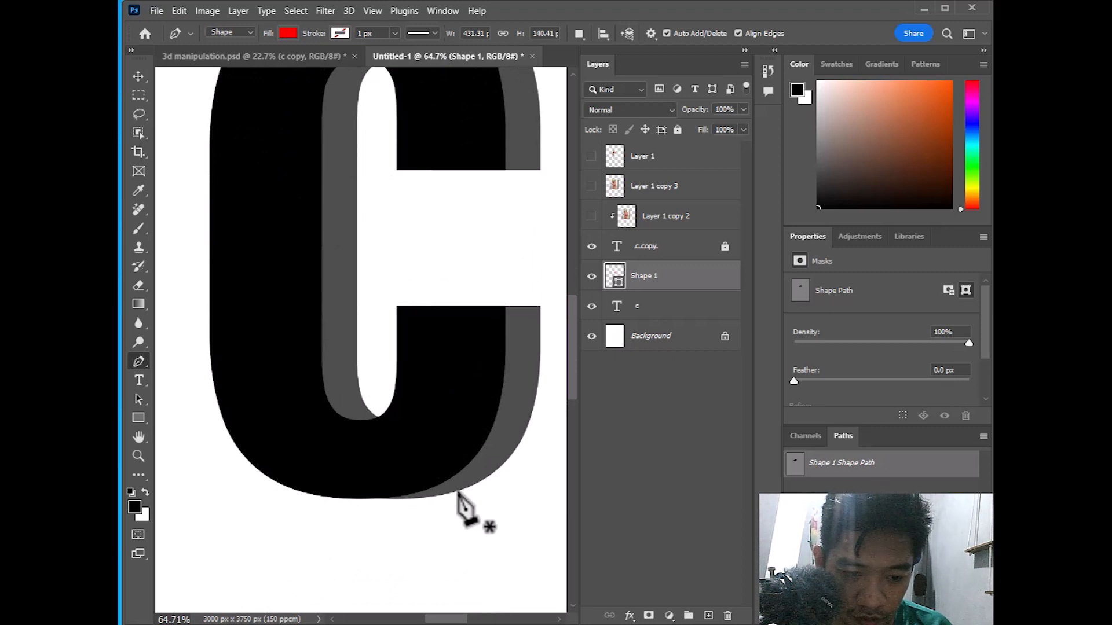
# Draw a second red shape along the C's bottom curve up to the extrusion's edge
pyautogui.click(458, 492)
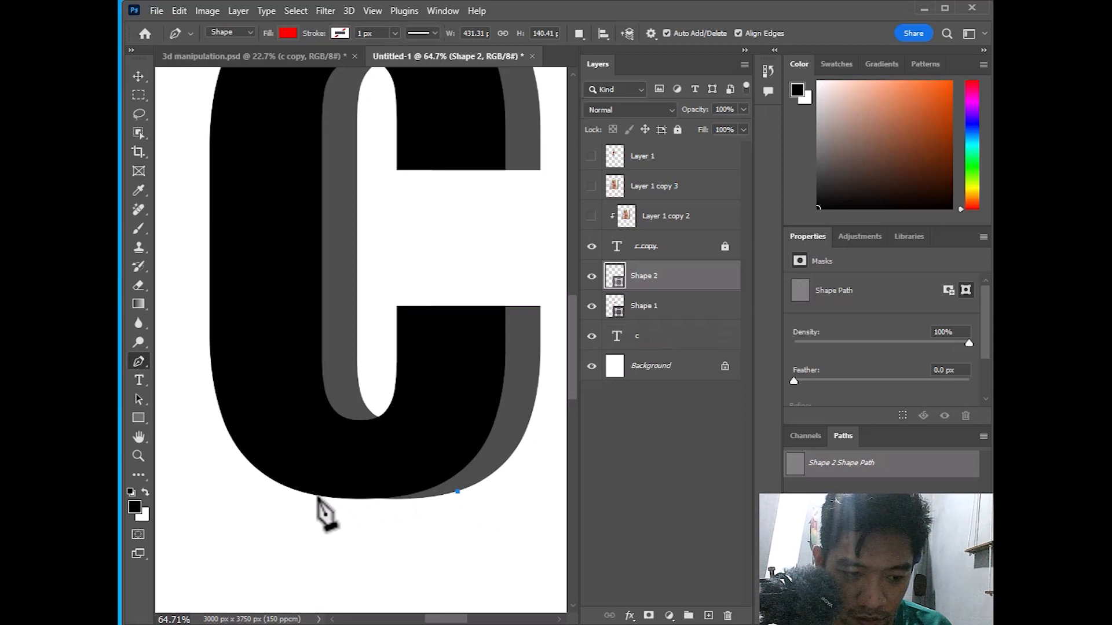
pyautogui.moveTo(311, 494); pyautogui.dragTo(207, 475)
pyautogui.click(386, 441)
pyautogui.click(435, 433)
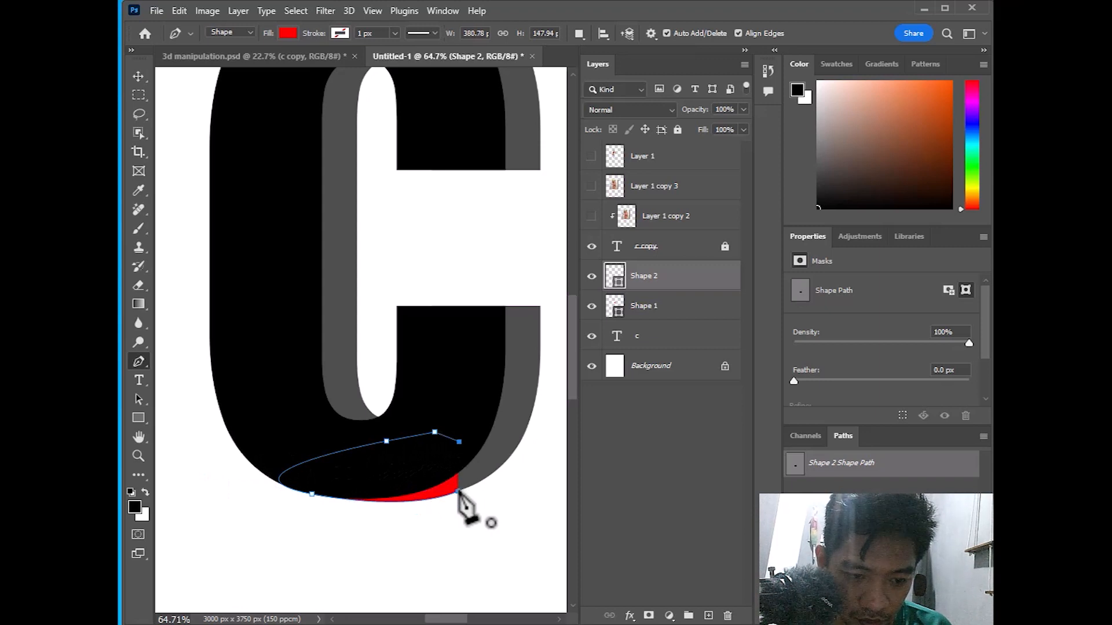
pyautogui.click(138, 76)
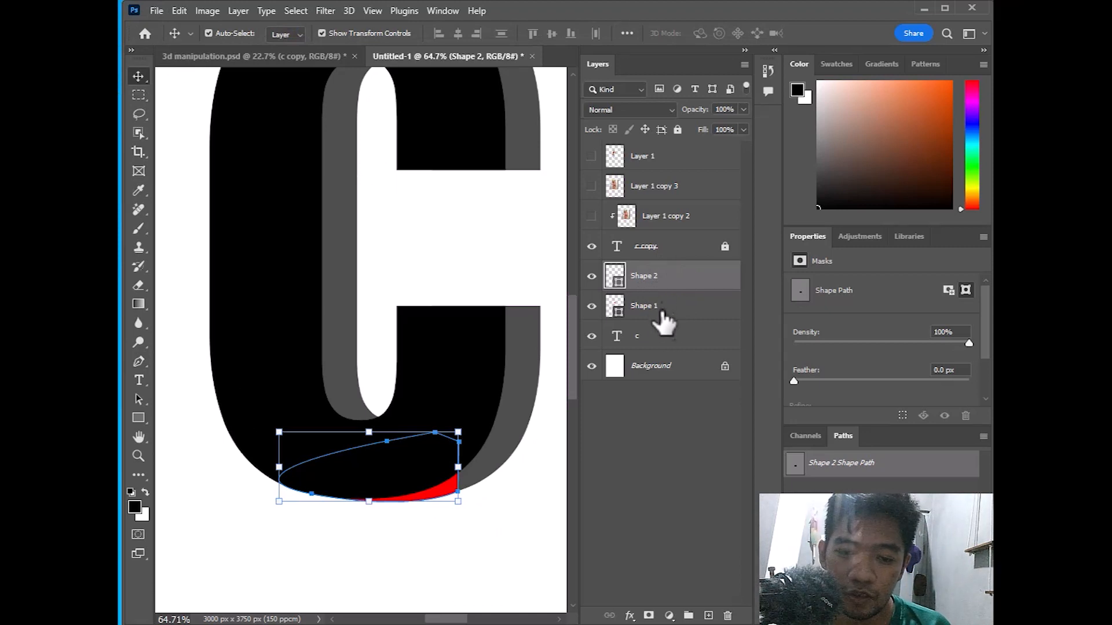
# Rasterize the c text and both red shapes, merge them into 'Shape 2', and hide it
pyautogui.keyDown('shift'); pyautogui.click(665, 335); pyautogui.keyUp('shift')
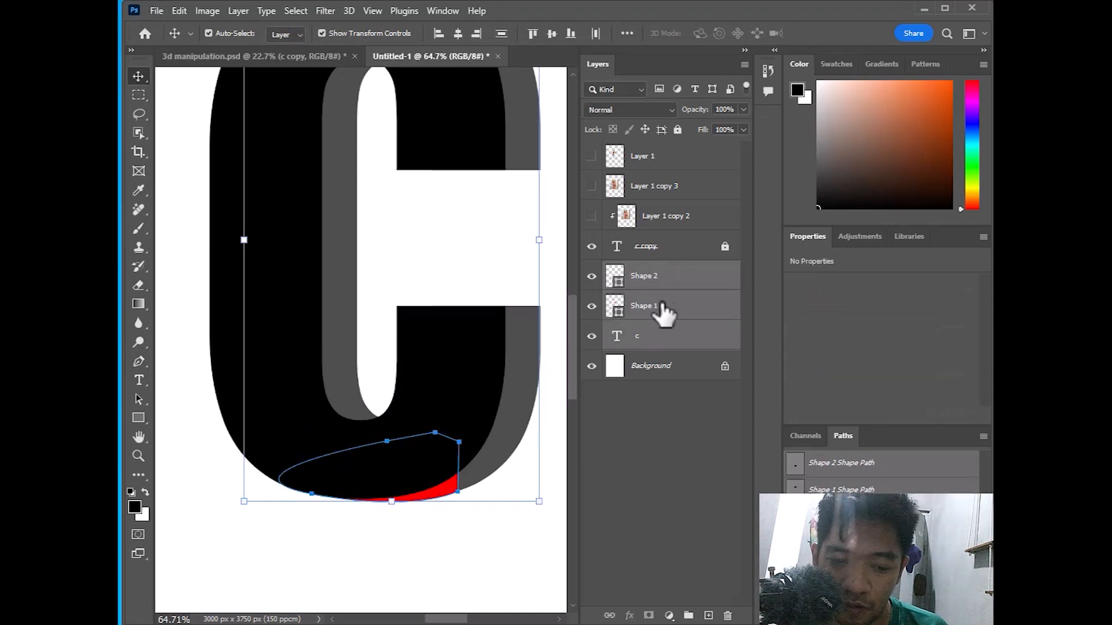
pyautogui.rightClick(662, 336)
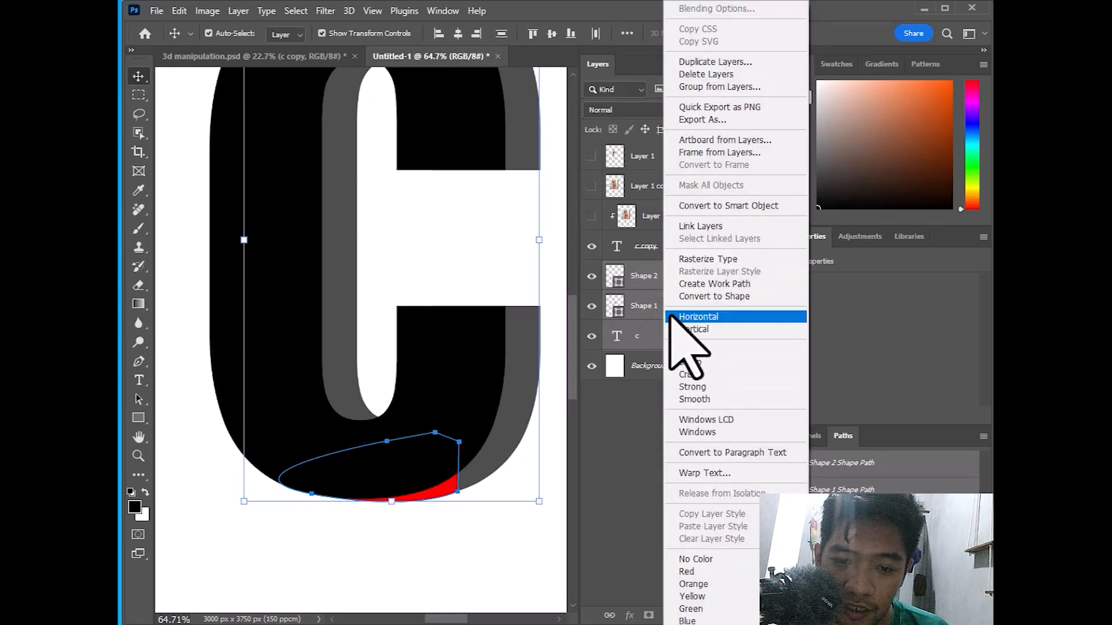
pyautogui.click(693, 259)
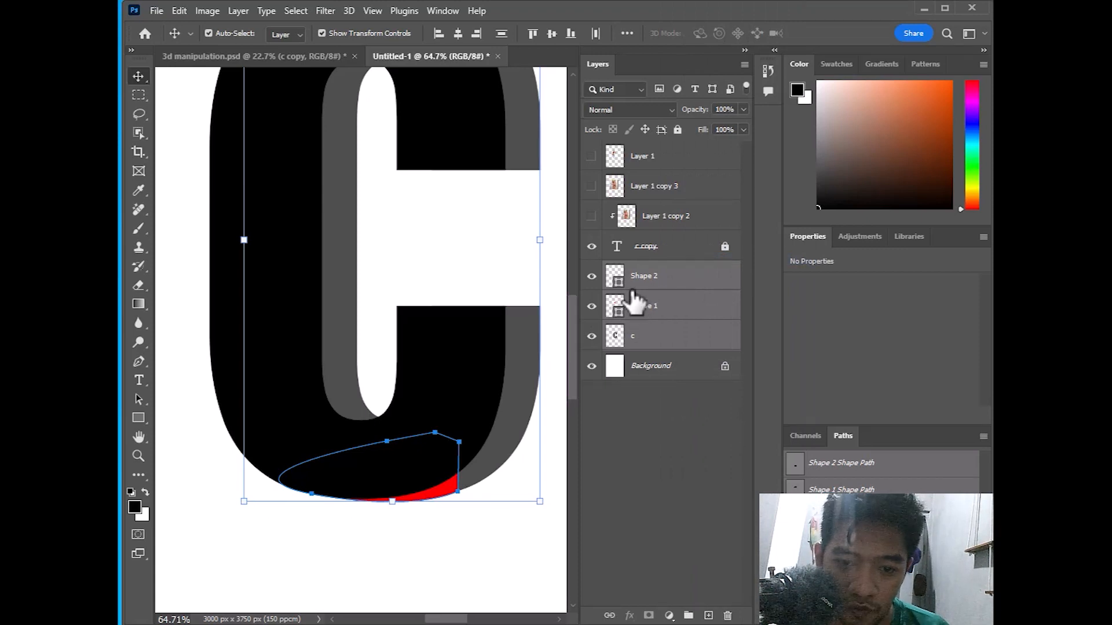
pyautogui.rightClick(663, 277)
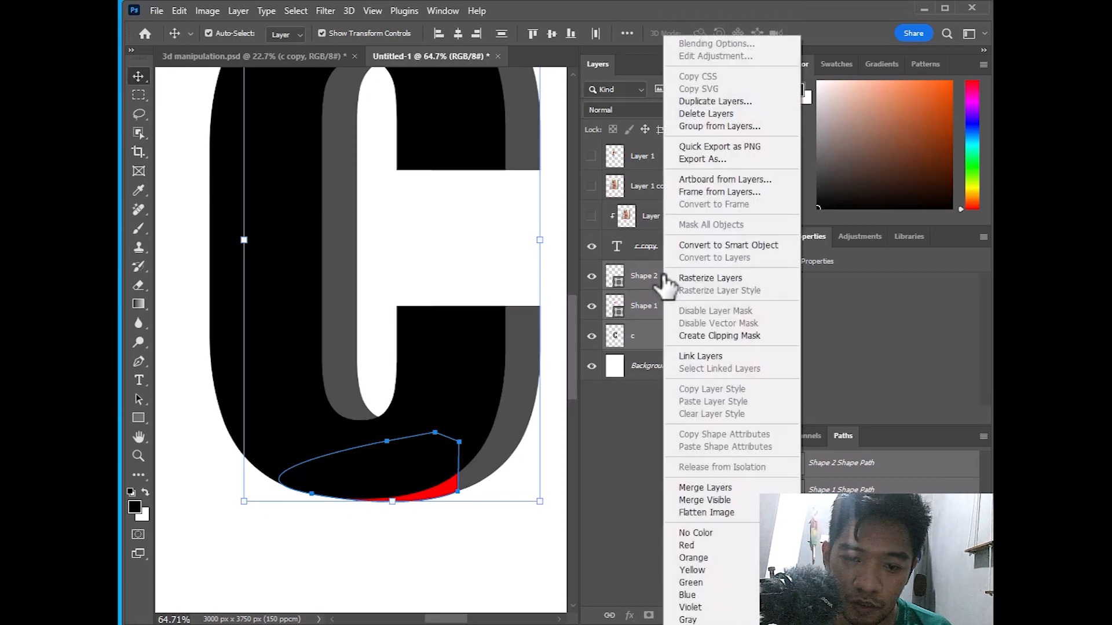
pyautogui.click(695, 278)
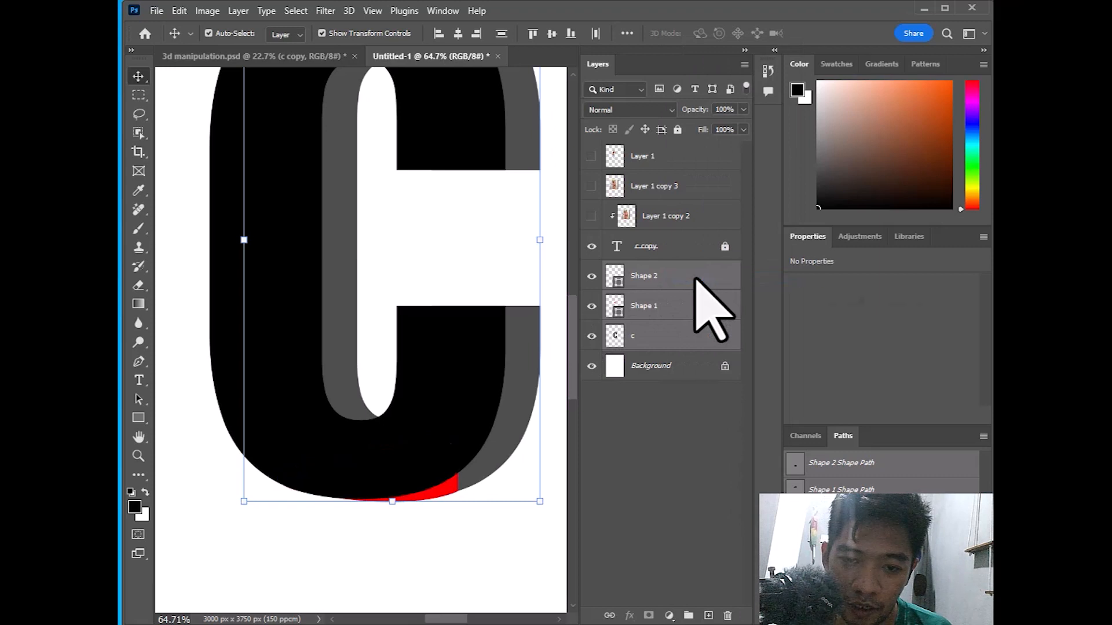
pyautogui.rightClick(648, 306)
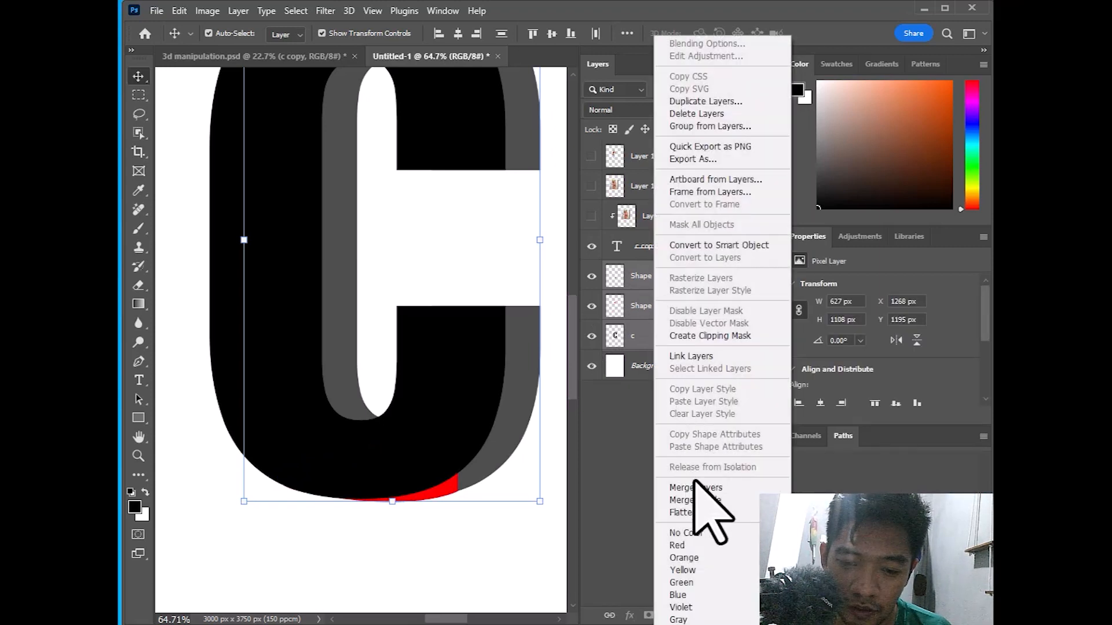
pyautogui.click(696, 488)
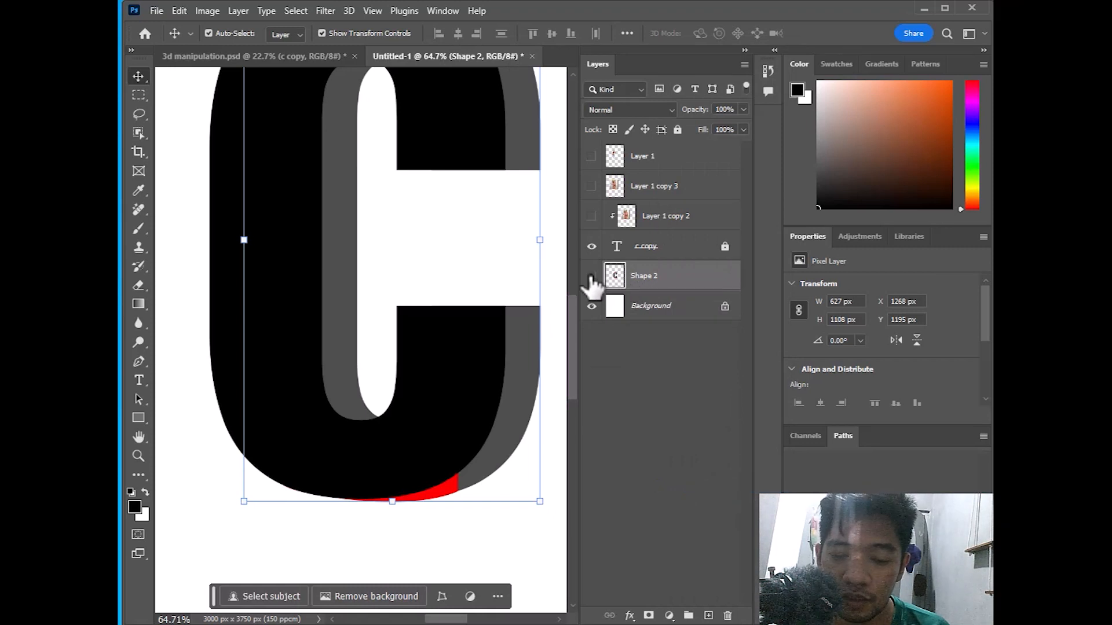
pyautogui.click(591, 276)
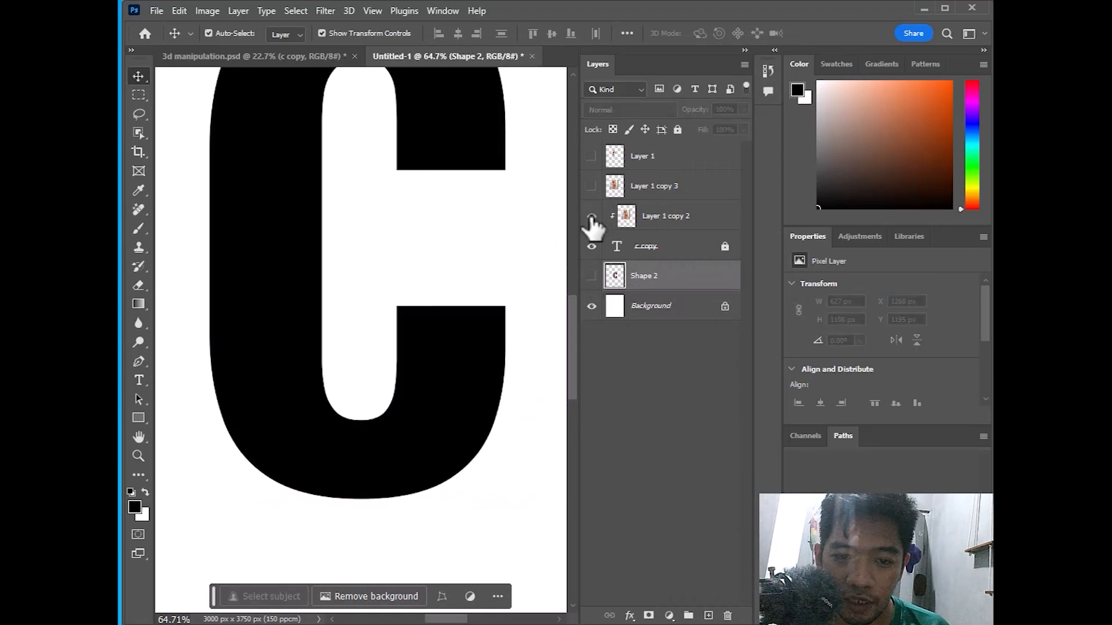
# Show Layer 1 copy 2, Shape 2 and Layer 1 copy 3, moving Layer 1 copy 3 above Shape 2
pyautogui.click(591, 217)
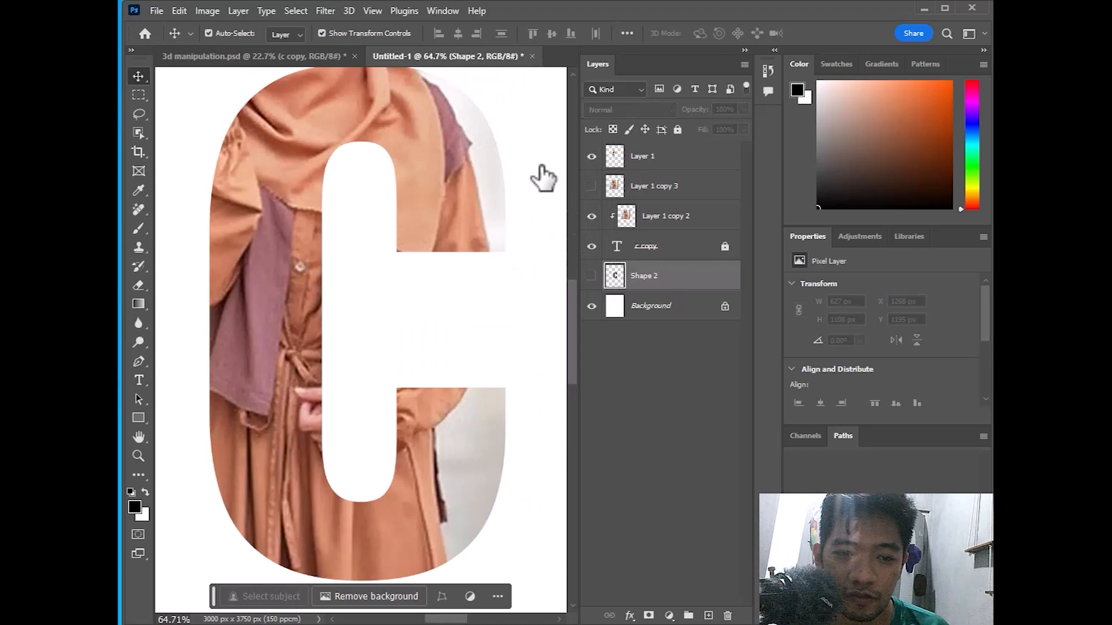
pyautogui.scroll(-5, 432, 185)
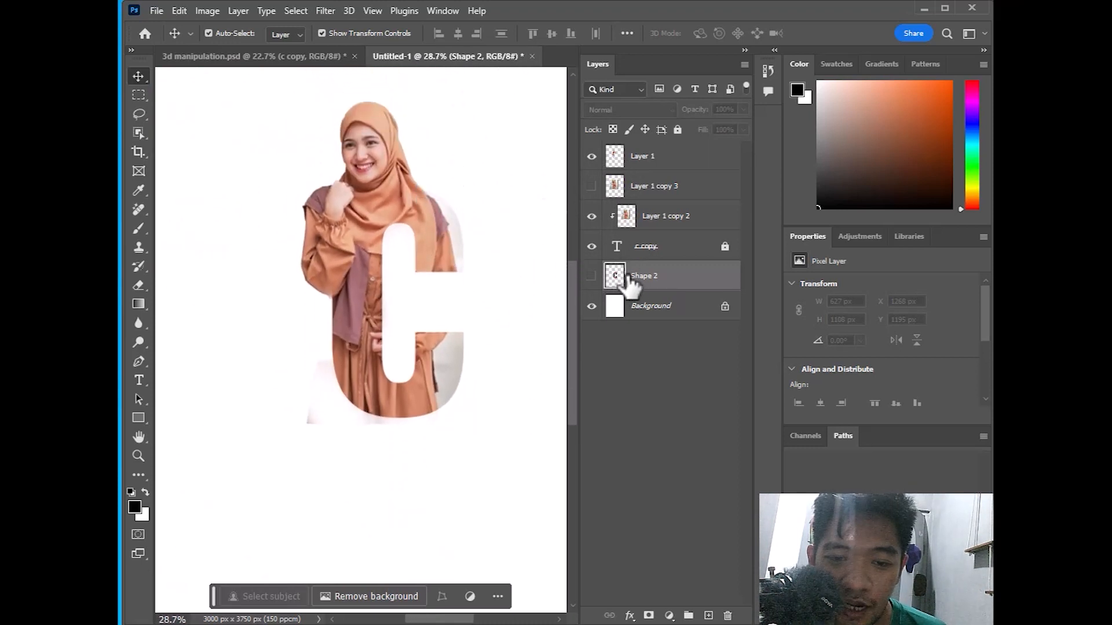
pyautogui.click(591, 277)
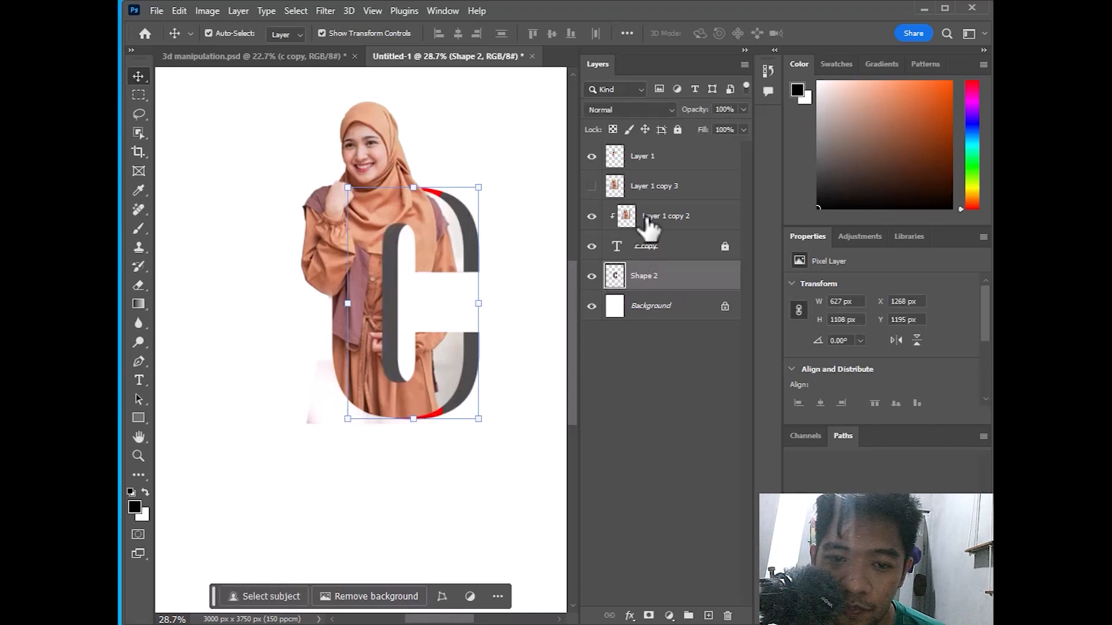
pyautogui.click(591, 187)
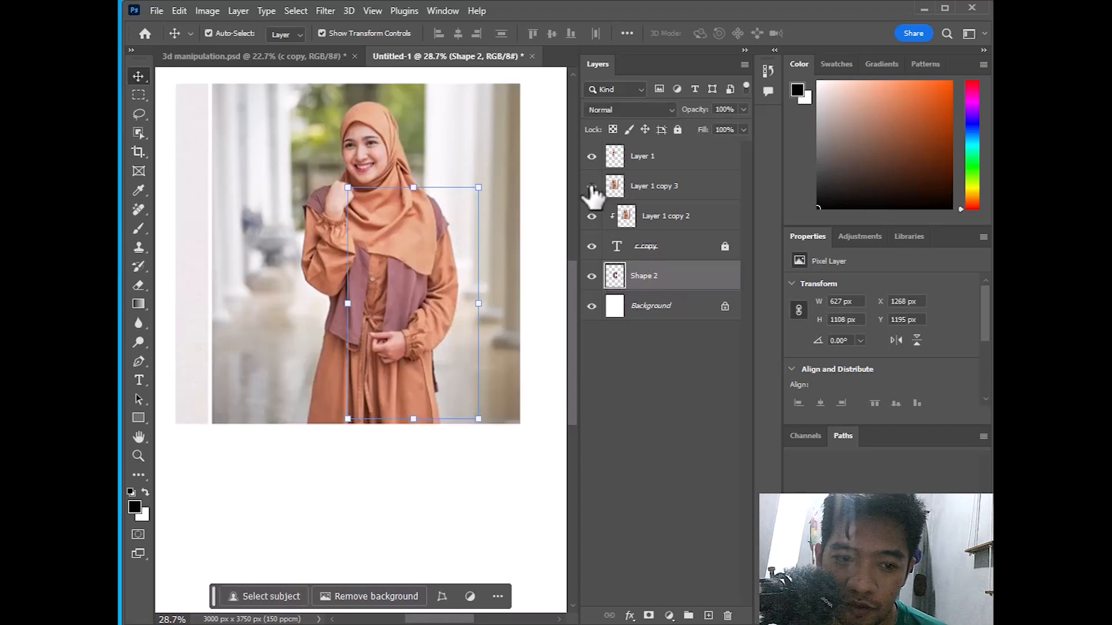
pyautogui.moveTo(658, 194); pyautogui.dragTo(661, 259)
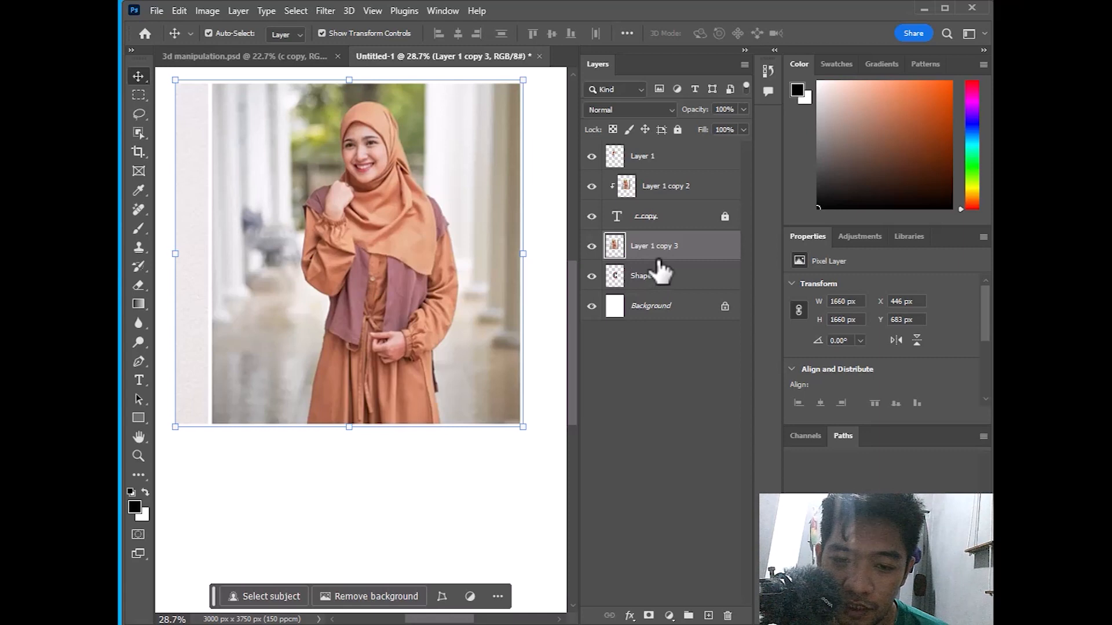
pyautogui.rightClick(666, 255)
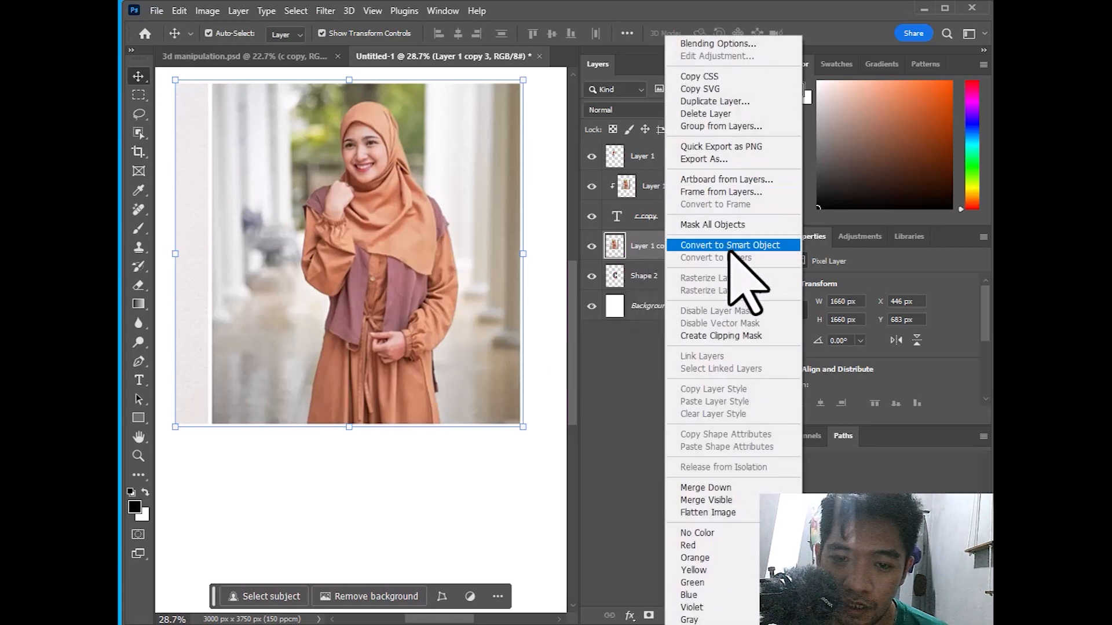
# Clip Layer 1 copy 3 to Shape 2 and compare with the 3d manipulation.psd reference
pyautogui.click(730, 335)
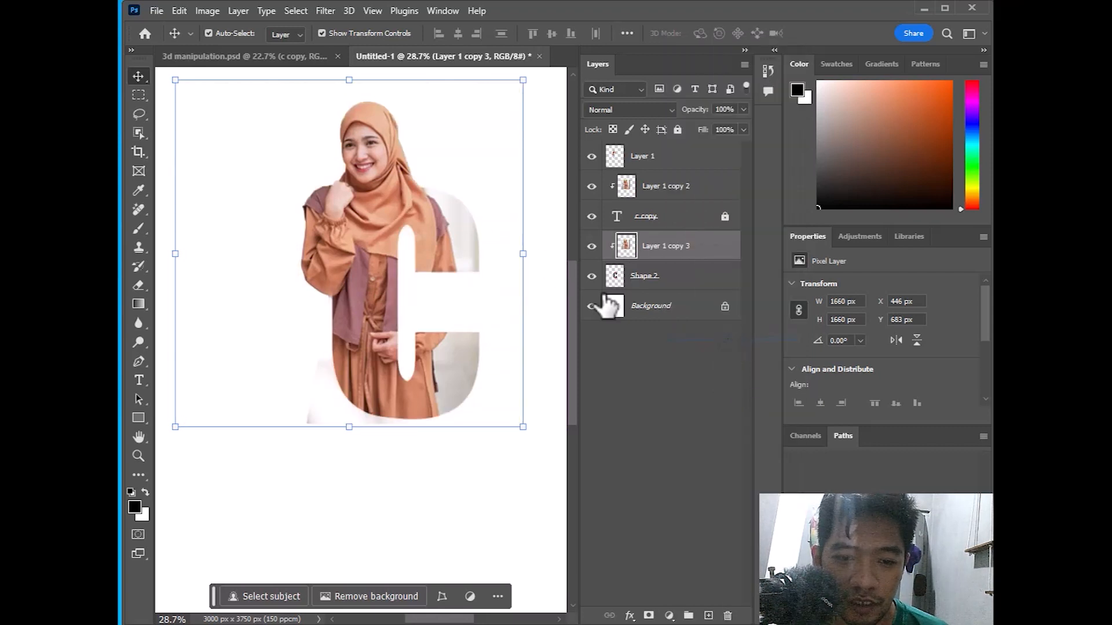
pyautogui.click(591, 246)
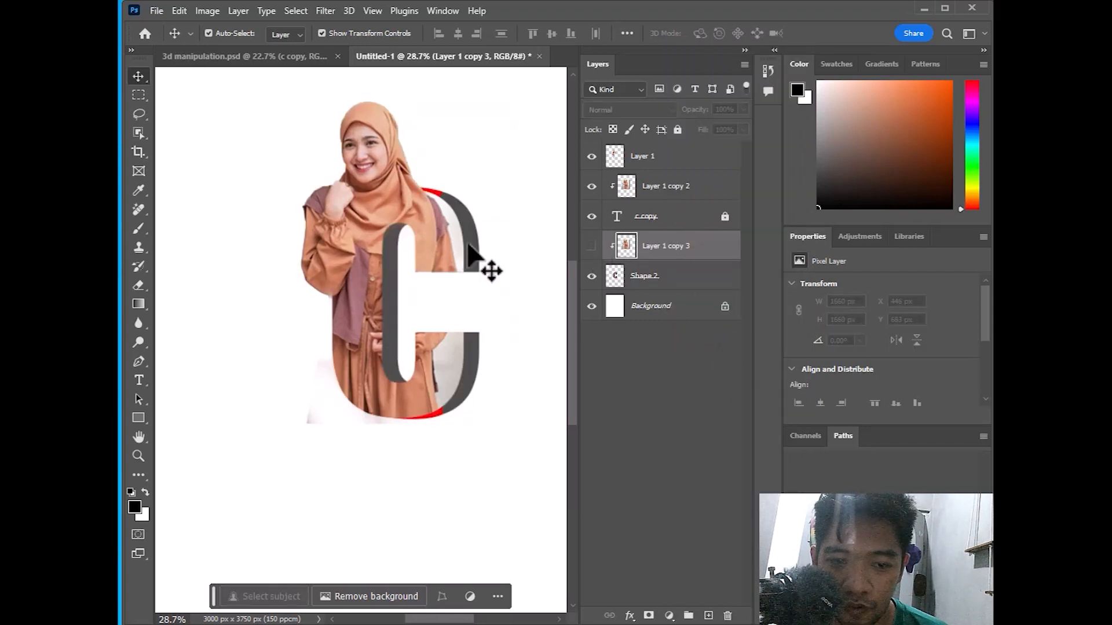
pyautogui.click(591, 247)
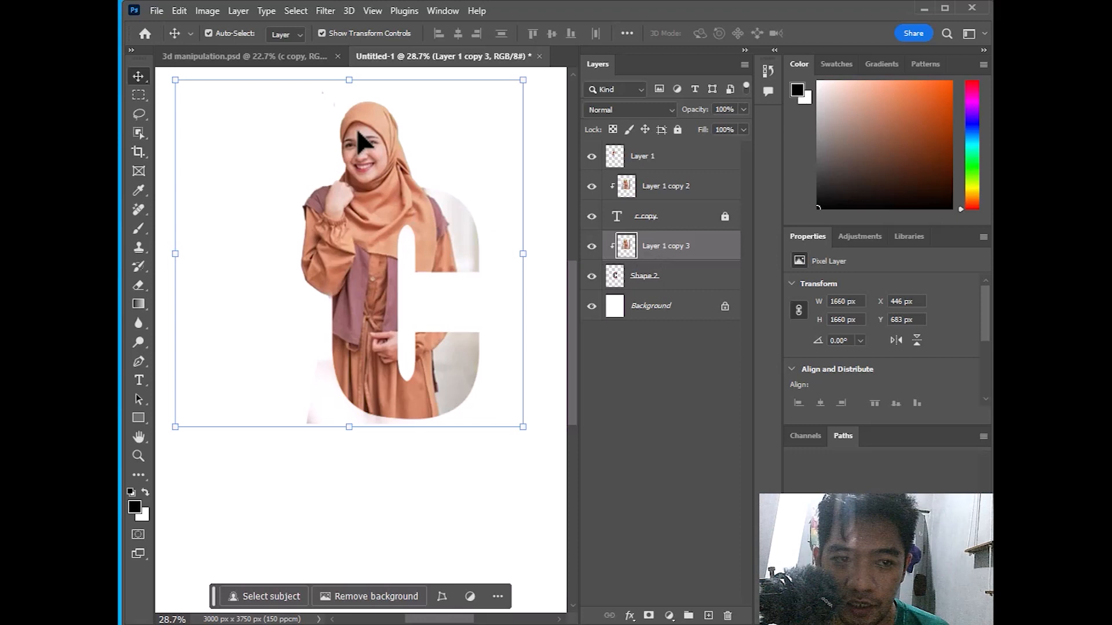
pyautogui.click(261, 56)
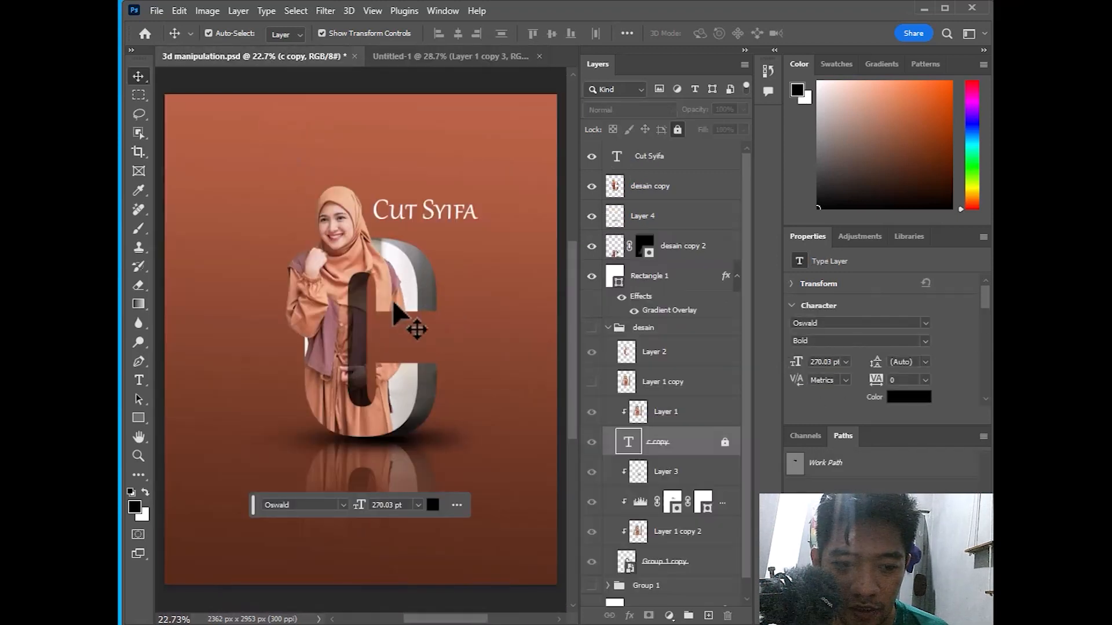
pyautogui.click(452, 56)
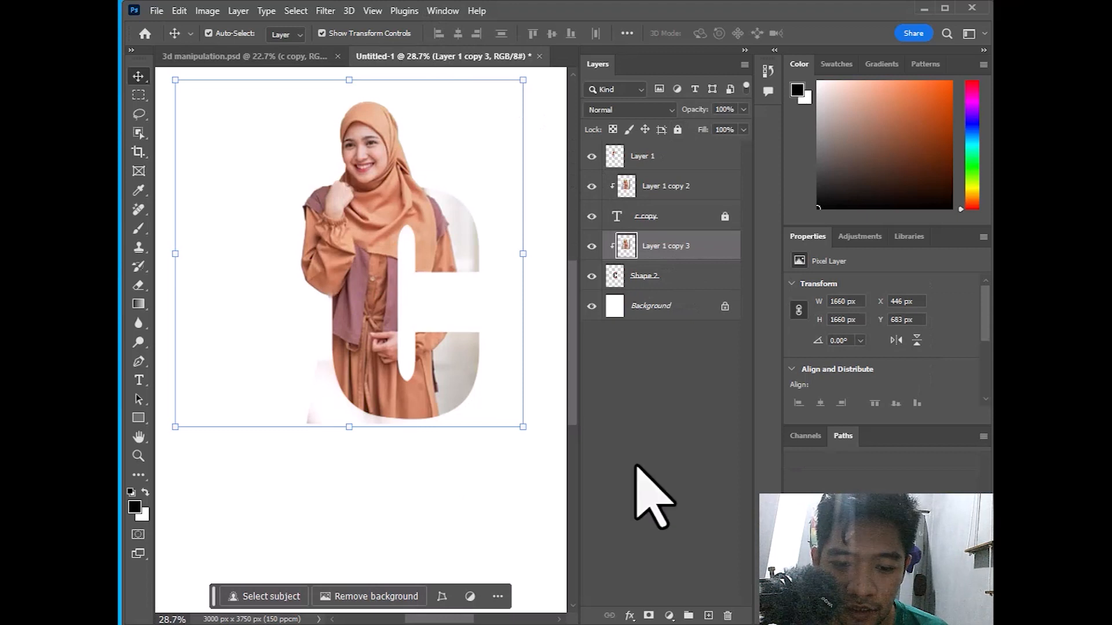
pyautogui.click(669, 616)
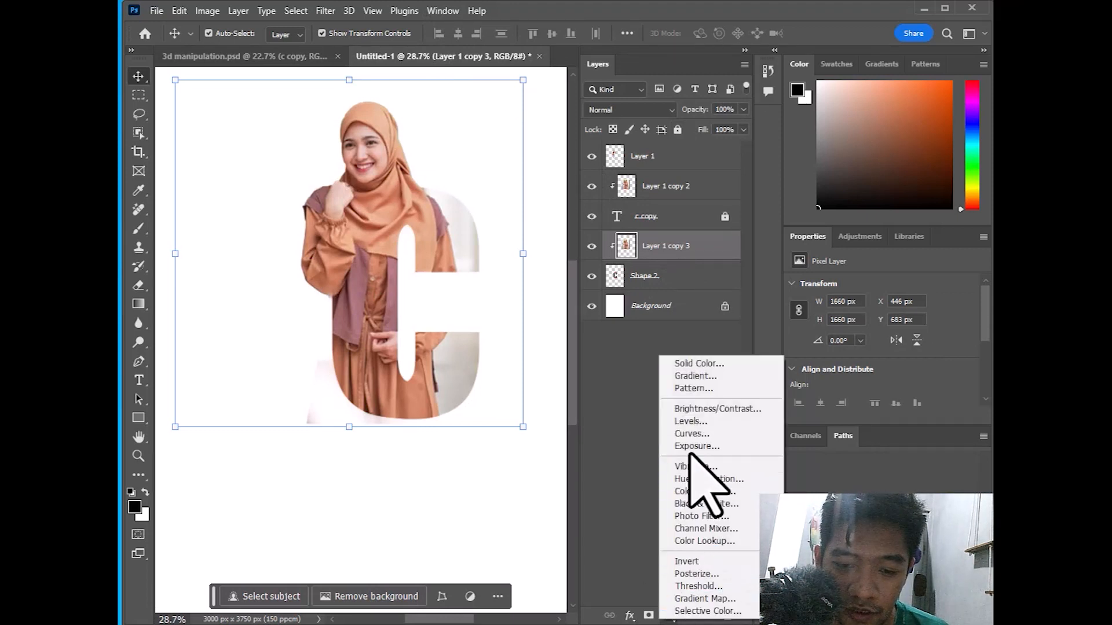
# Add a Levels 1 adjustment clipped to the photo, lowering output white to 70
pyautogui.click(699, 422)
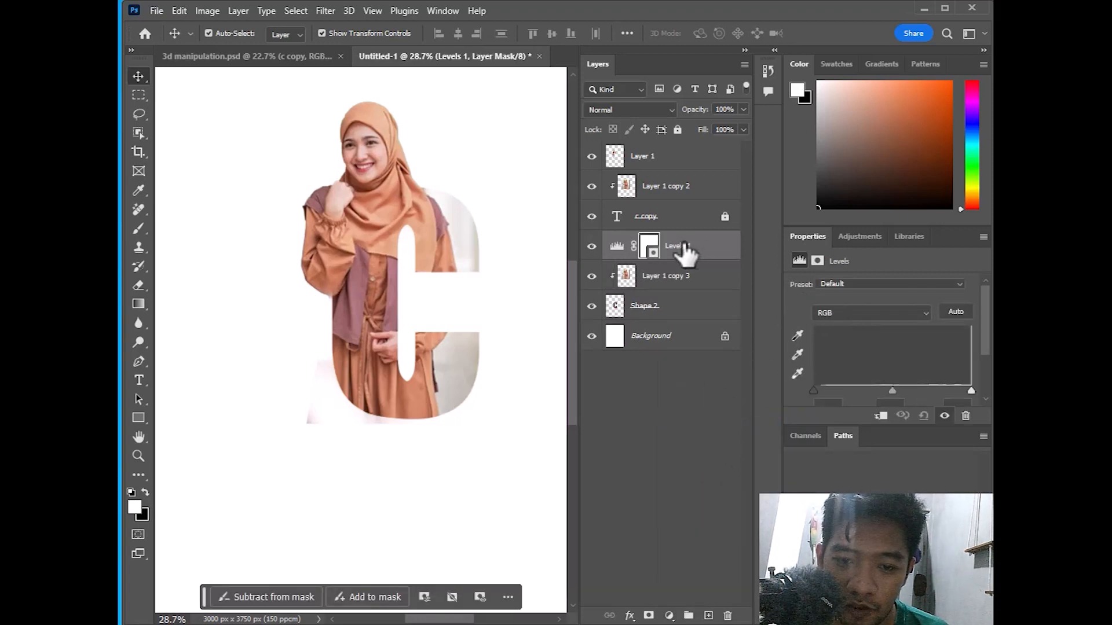
pyautogui.rightClick(721, 268)
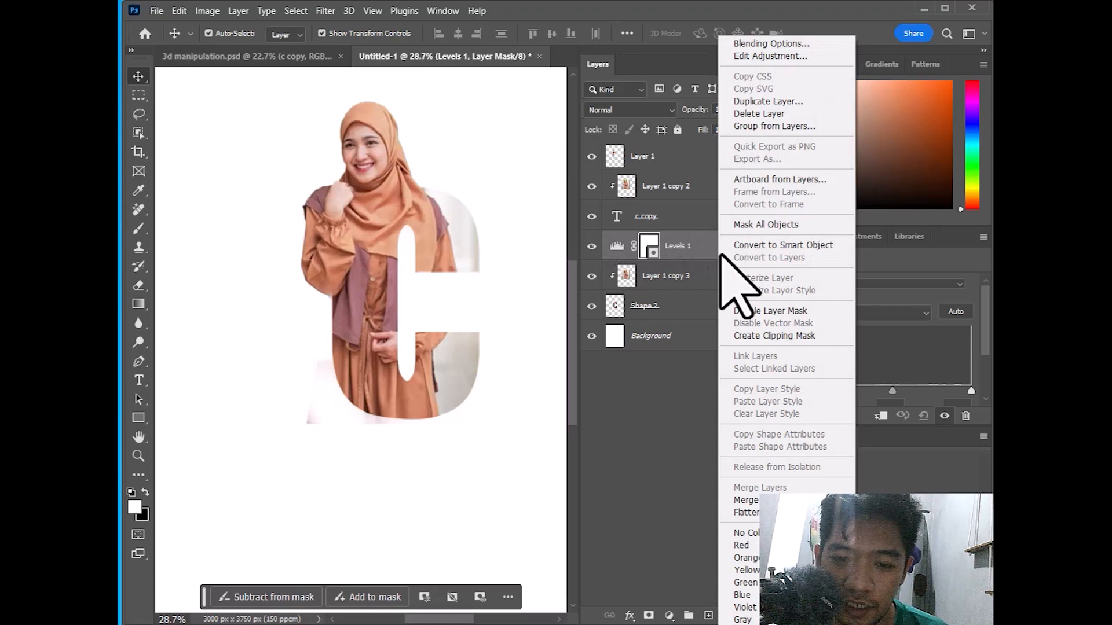
pyautogui.click(765, 337)
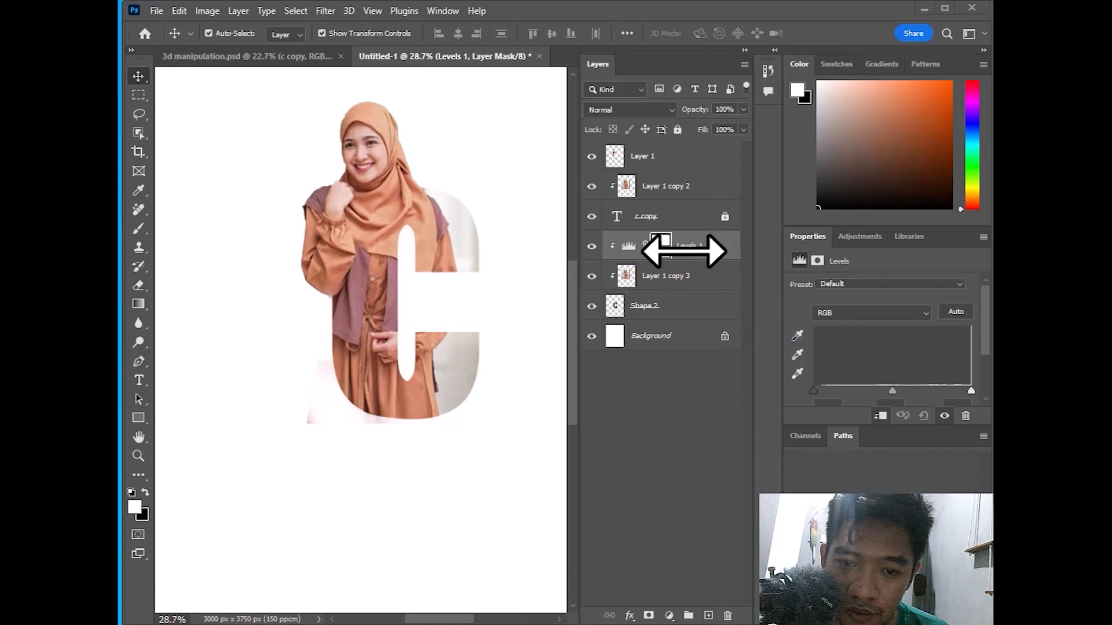
pyautogui.scroll(-2, 846, 280)
pyautogui.scroll(2, 846, 281)
pyautogui.scroll(-2, 845, 290)
pyautogui.moveTo(808, 238); pyautogui.dragTo(811, 74)
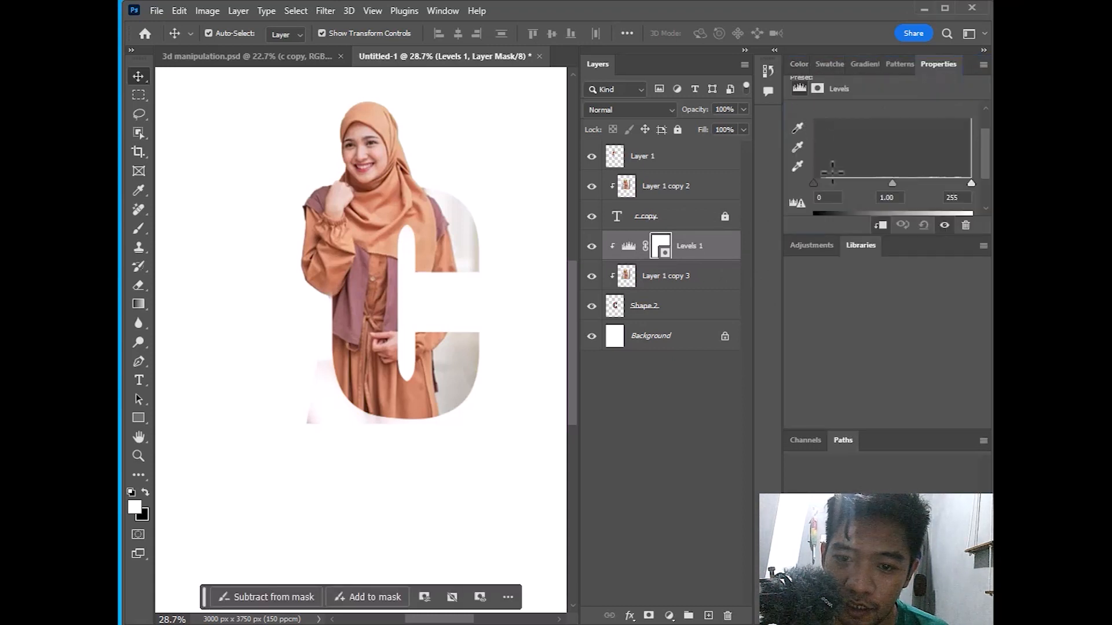
pyautogui.moveTo(849, 236); pyautogui.dragTo(849, 383)
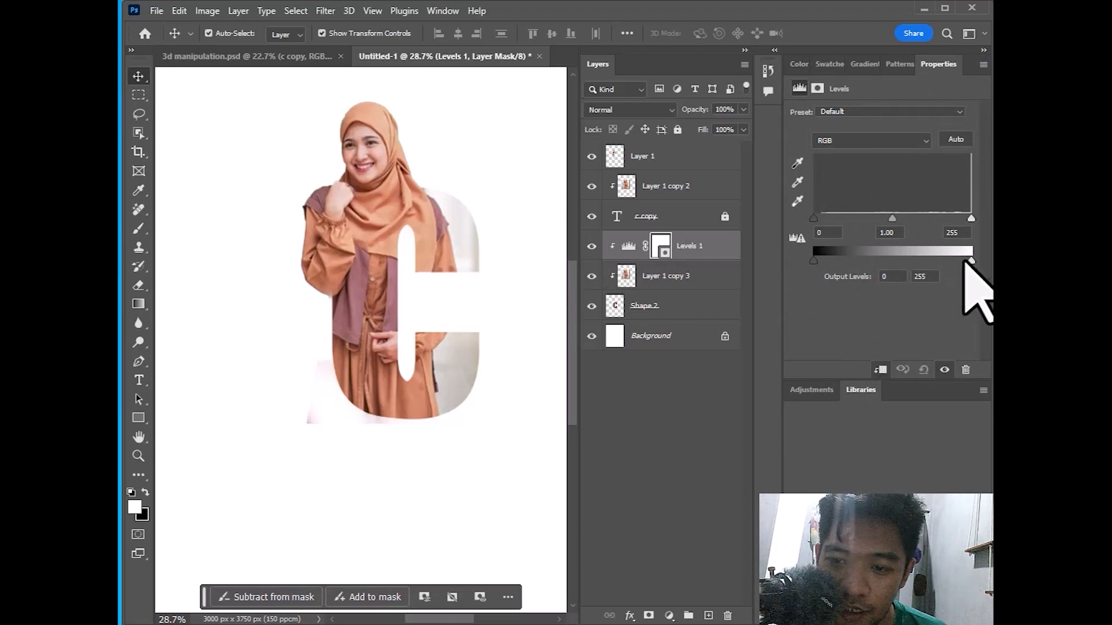
pyautogui.moveTo(970, 262); pyautogui.dragTo(856, 275)
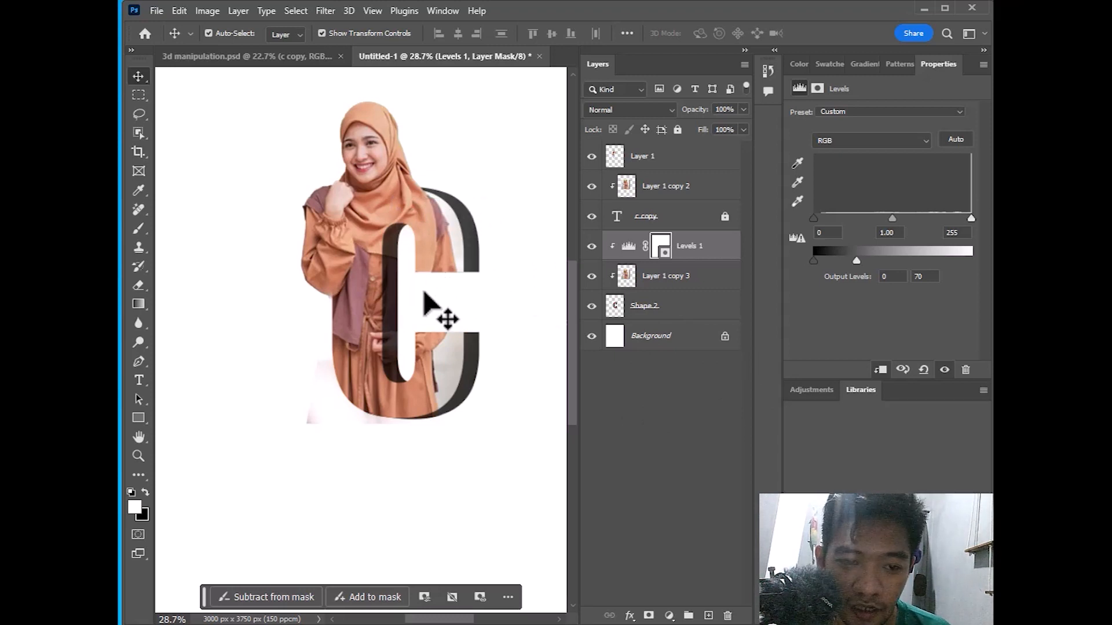
# Select the layer mask of the Levels 1 adjustment
pyautogui.scroll(1, 429, 296)
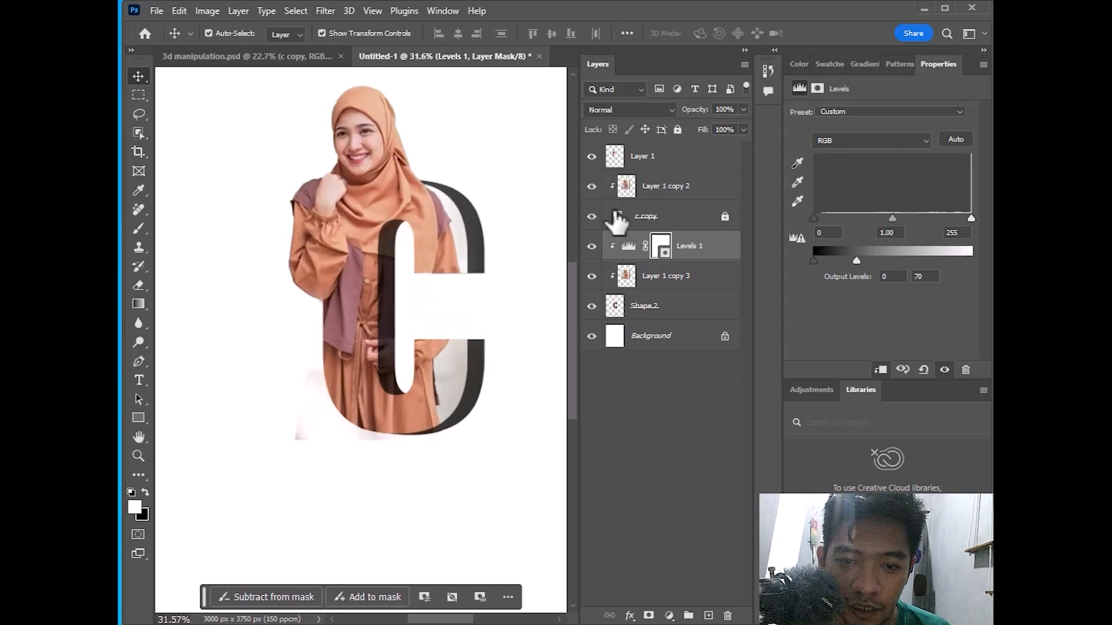
pyautogui.click(656, 165)
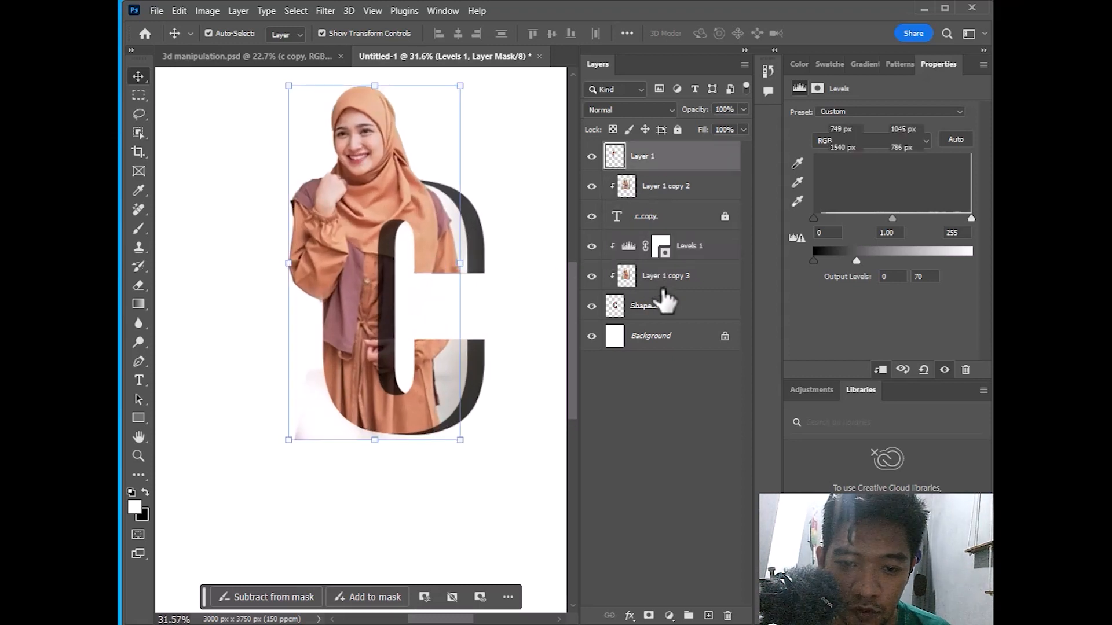
pyautogui.keyDown('shift'); pyautogui.click(691, 316); pyautogui.keyUp('shift')
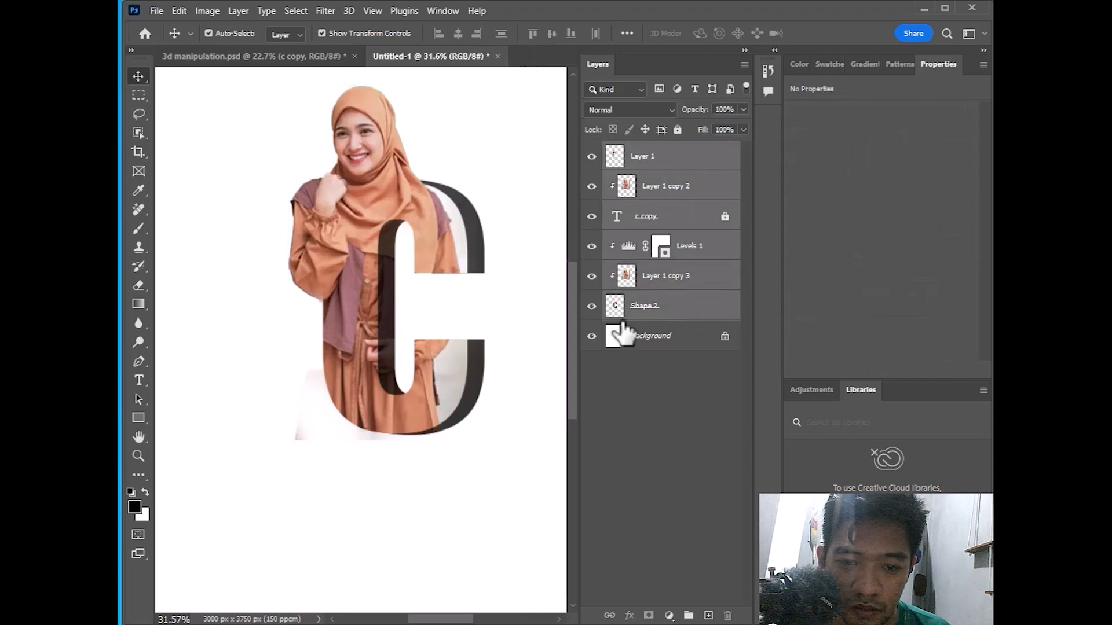
pyautogui.click(686, 305)
pyautogui.click(694, 275)
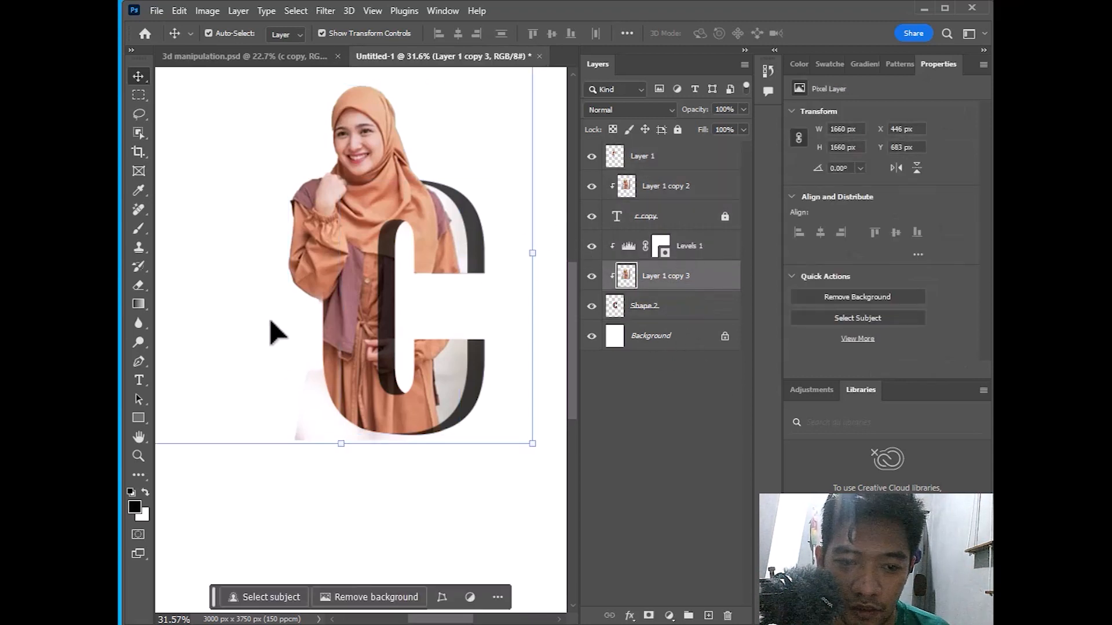
pyautogui.click(700, 255)
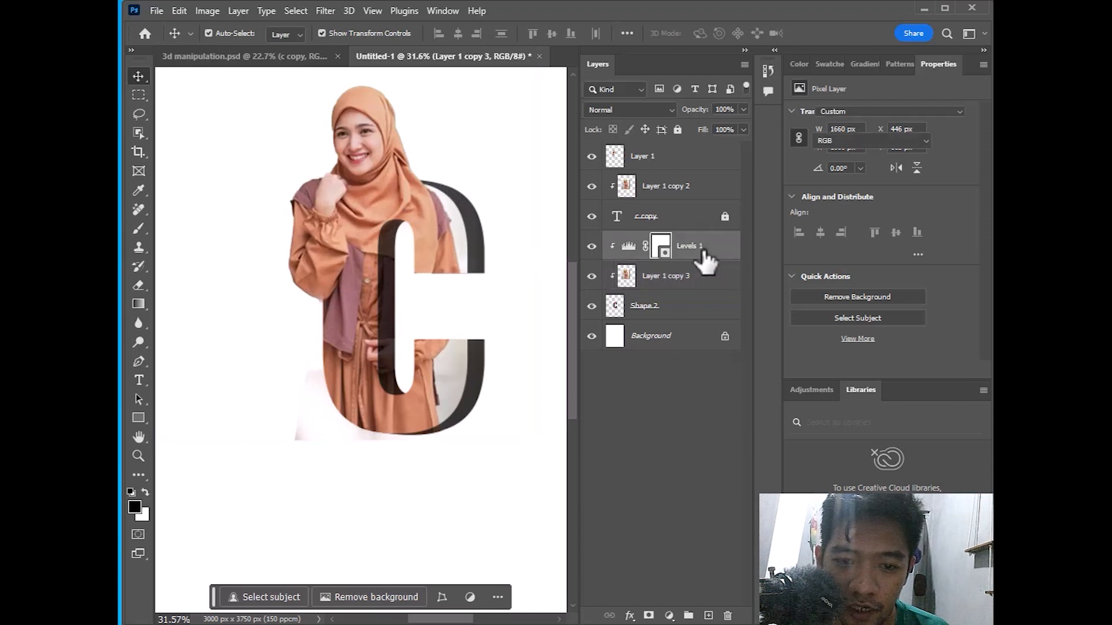
pyautogui.click(663, 246)
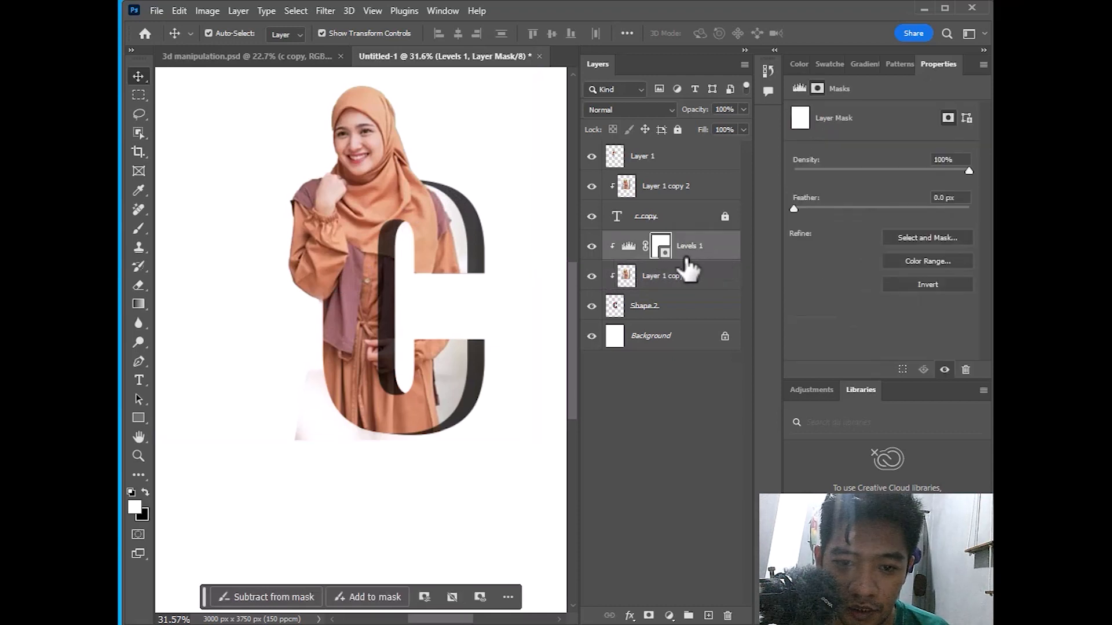
# Paint the mask over the C's upper curve with a size-250 black brush at 24% opacity
pyautogui.click(138, 228)
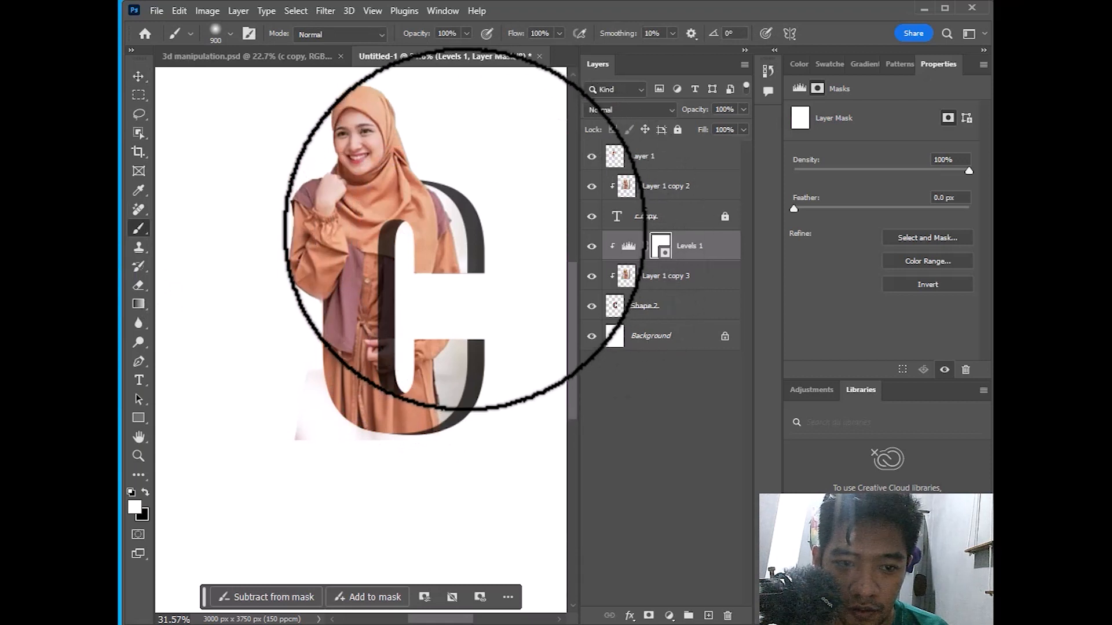
pyautogui.press('[')
pyautogui.press('[')
pyautogui.press('[')
pyautogui.press('[')
pyautogui.press('[')
pyautogui.press('[')
pyautogui.press('[')
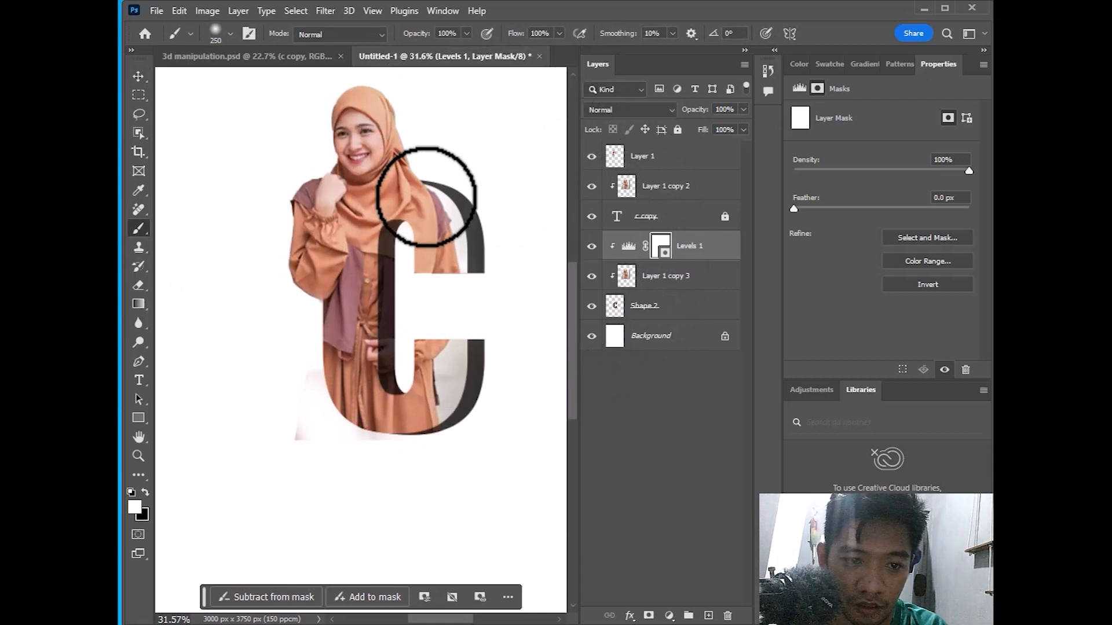
pyautogui.click(145, 493)
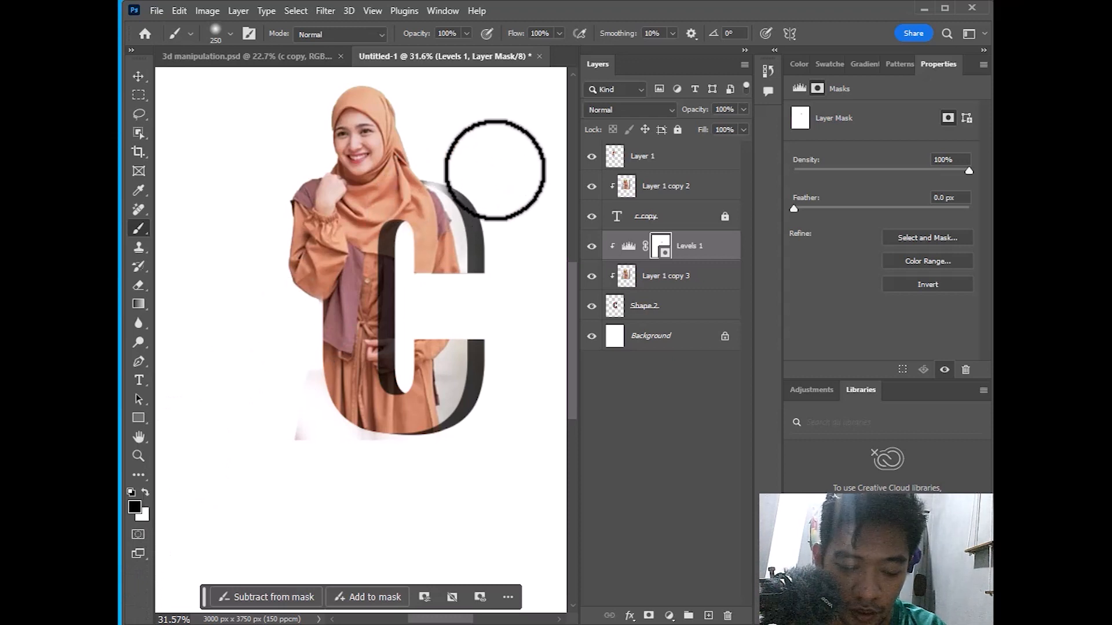
pyautogui.hotkey('ctrl', 'z')
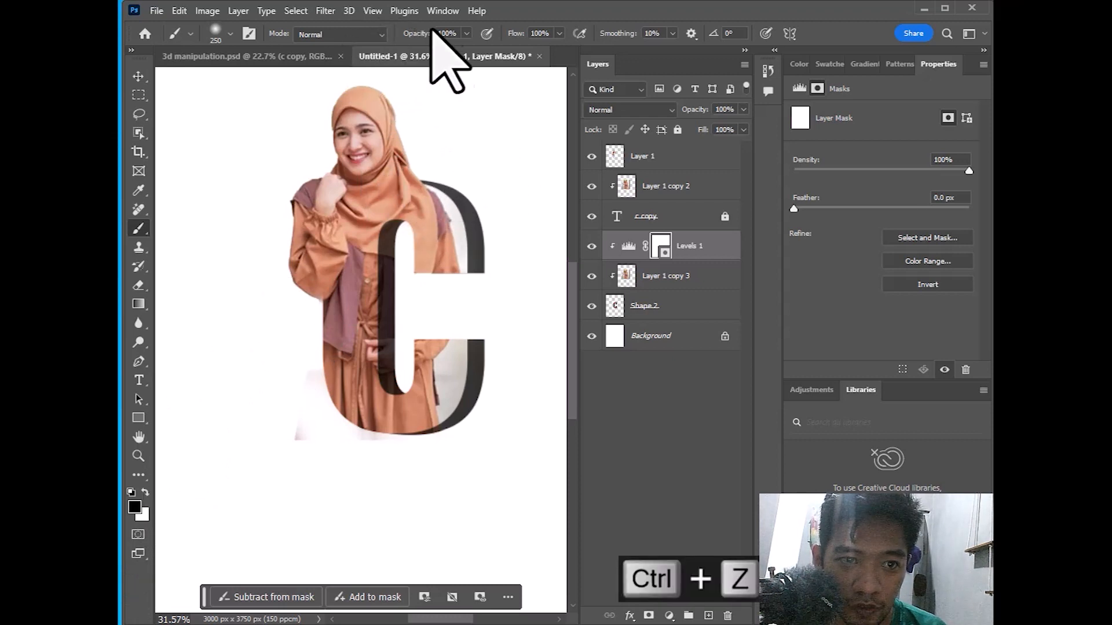
pyautogui.click(466, 33)
pyautogui.click(413, 48)
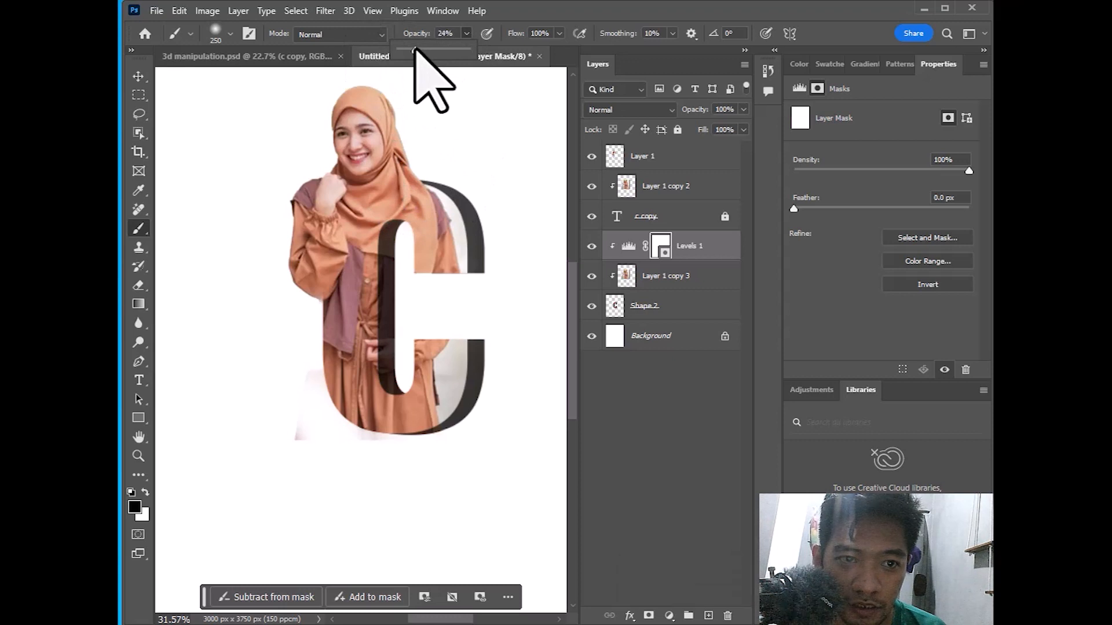
pyautogui.click(412, 183)
pyautogui.click(431, 182)
pyautogui.click(445, 183)
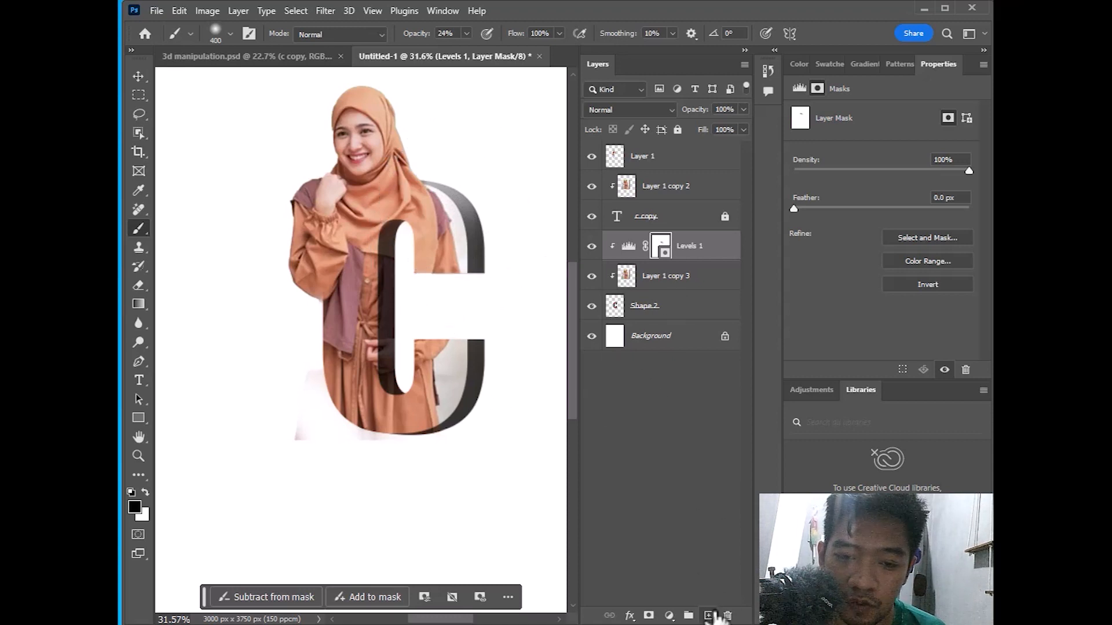
# Add a new Layer 2 clipped to the letter and brush soft black shading across the C's bottom
pyautogui.click(709, 615)
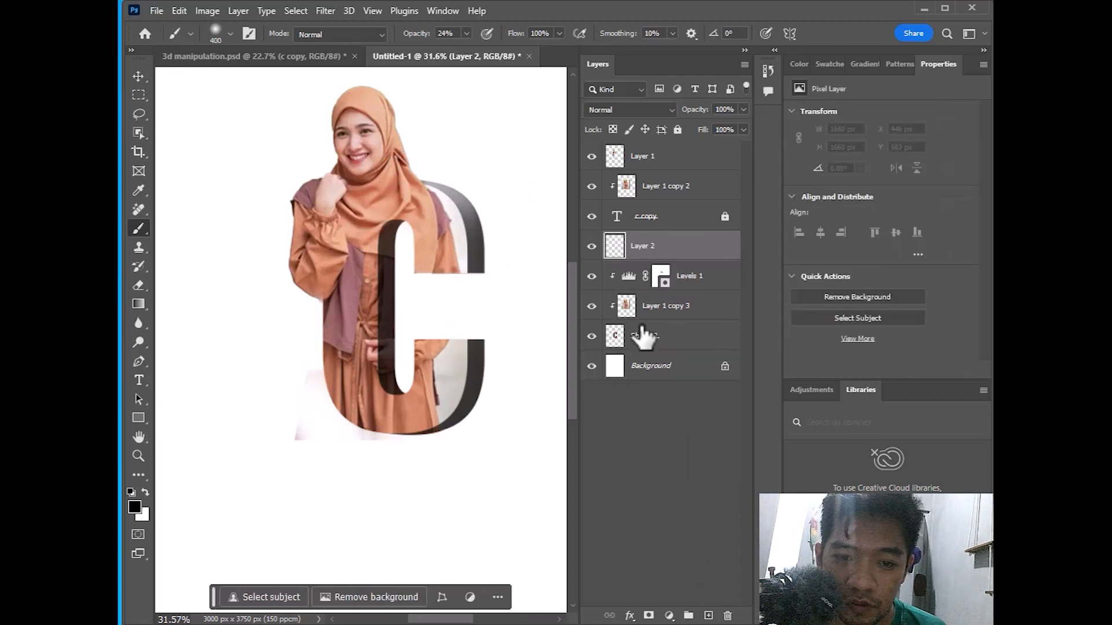
pyautogui.click(134, 508)
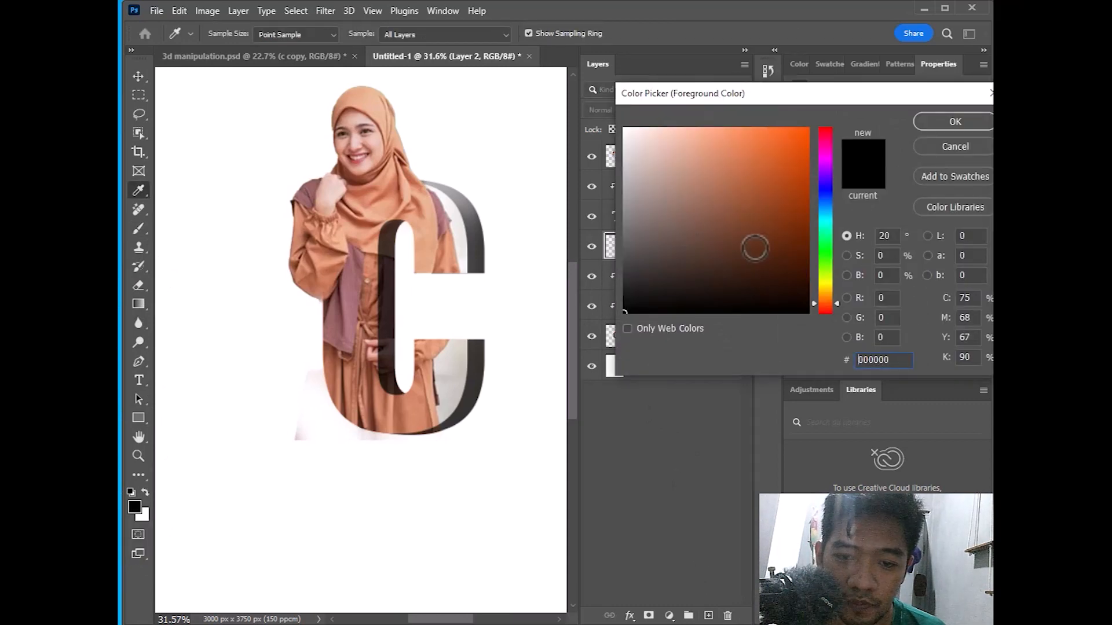
pyautogui.click(963, 121)
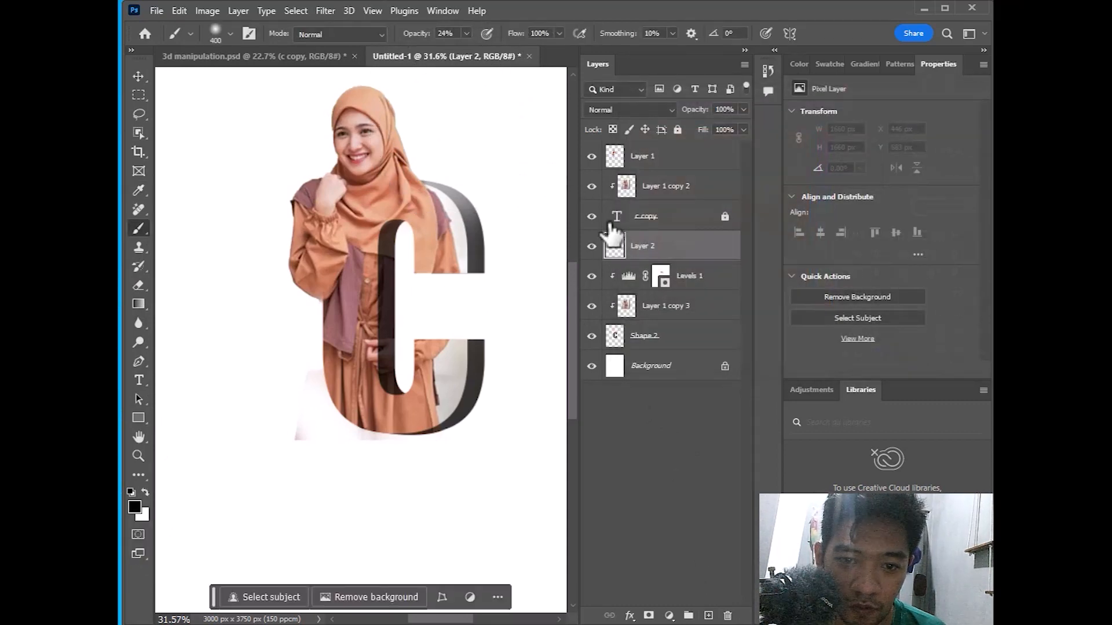
pyautogui.rightClick(690, 259)
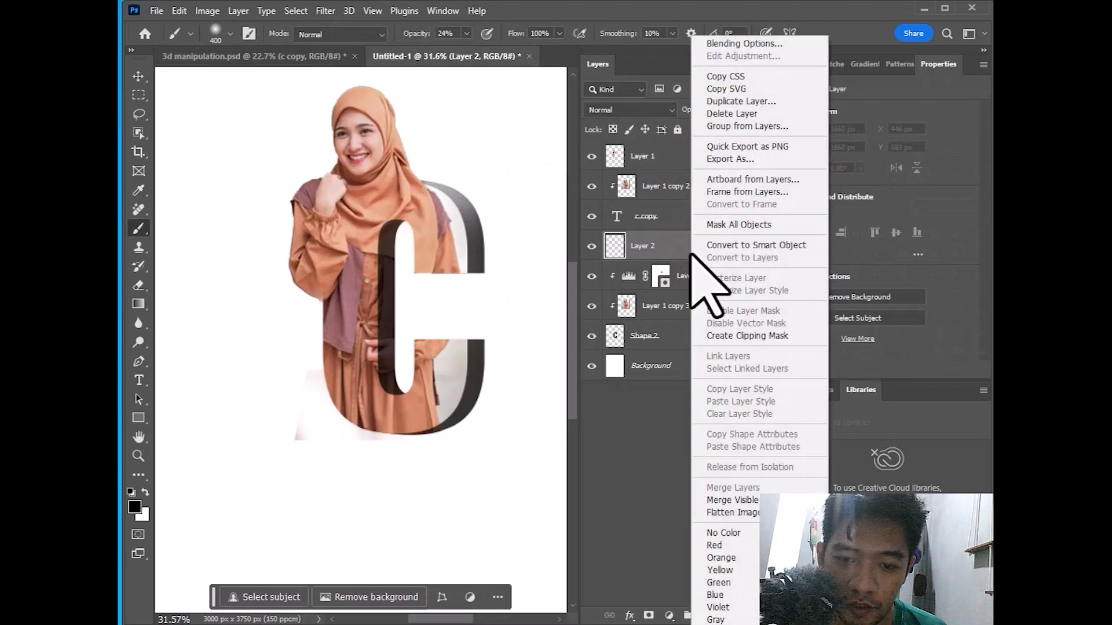
pyautogui.click(751, 336)
pyautogui.moveTo(404, 235)
pyautogui.mouseDown()
pyautogui.moveTo(377, 241)
pyautogui.moveTo(398, 186)
pyautogui.moveTo(402, 284)
pyautogui.moveTo(389, 397)
pyautogui.moveTo(377, 389)
pyautogui.moveTo(409, 380)
pyautogui.moveTo(423, 394)
pyautogui.mouseUp()
pyautogui.moveTo(471, 423)
pyautogui.mouseDown()
pyautogui.moveTo(414, 455)
pyautogui.moveTo(387, 447)
pyautogui.moveTo(447, 453)
pyautogui.moveTo(472, 441)
pyautogui.moveTo(299, 460)
pyautogui.mouseUp()
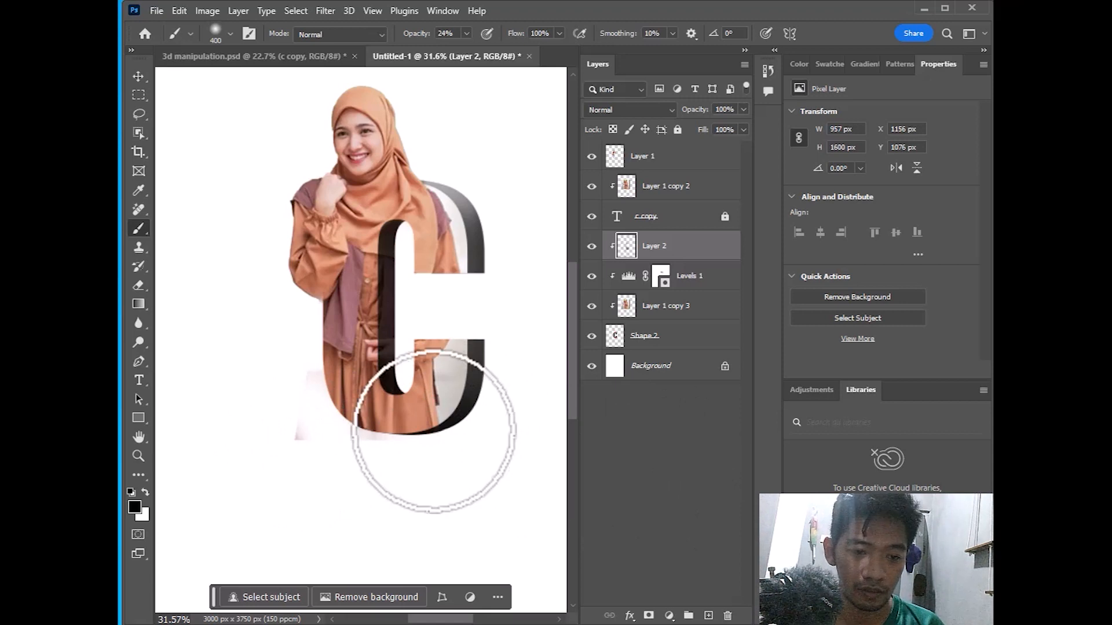
pyautogui.click(138, 74)
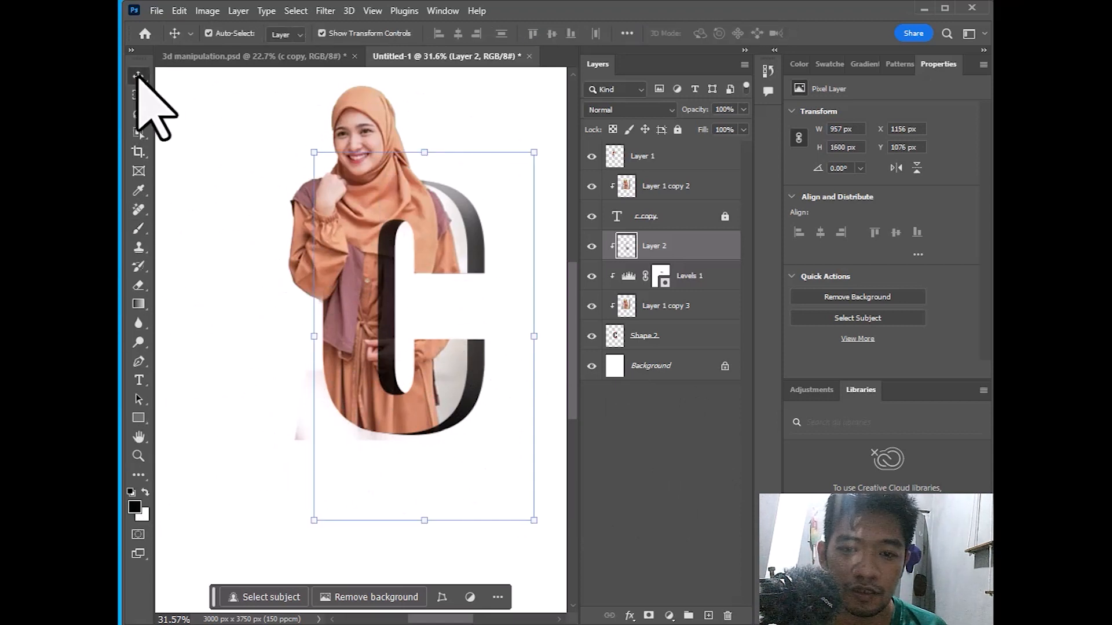
# Group Layer 1 through Shape 2 into Group 1, duplicate it as a backup, and merge Group 1
pyautogui.click(618, 160)
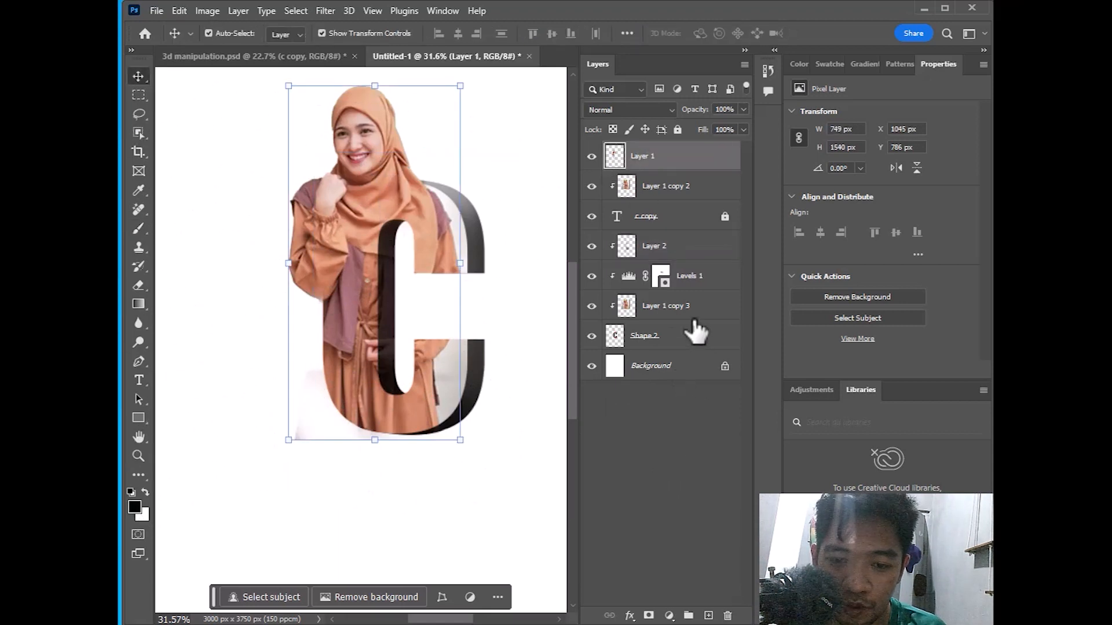
pyautogui.click(722, 466)
pyautogui.click(691, 615)
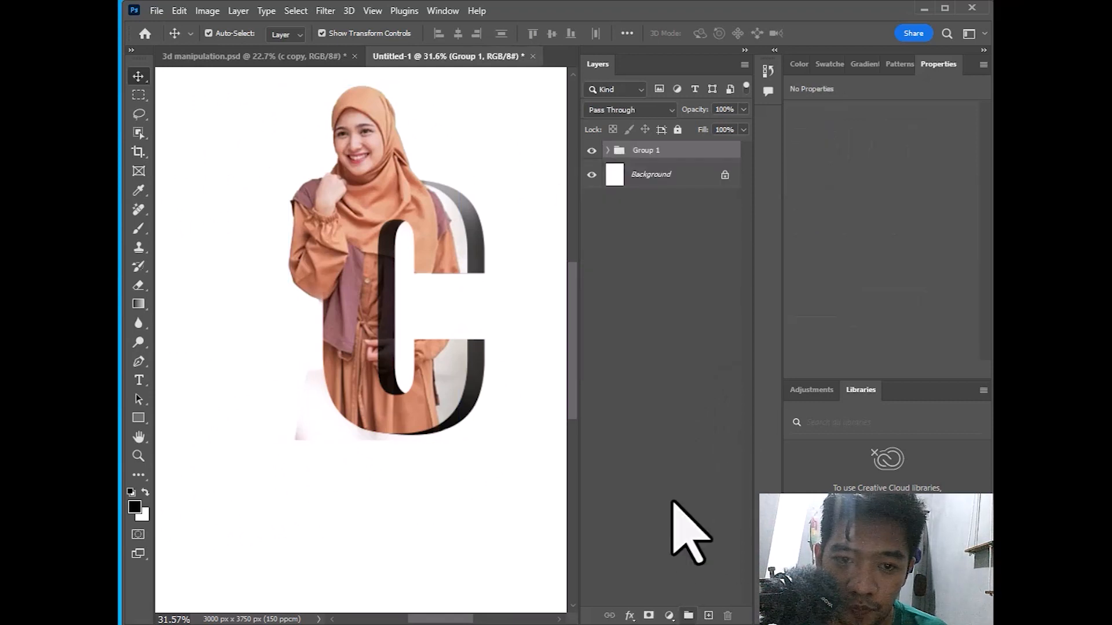
pyautogui.hotkey('ctrl', 'j')
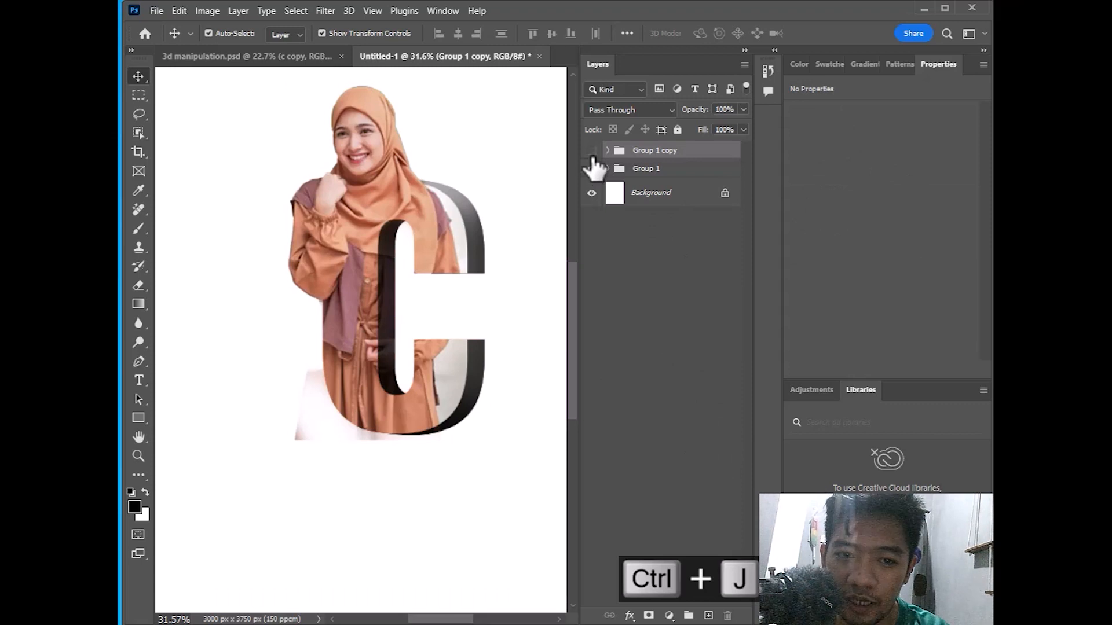
pyautogui.click(640, 174)
pyautogui.rightClick(641, 174)
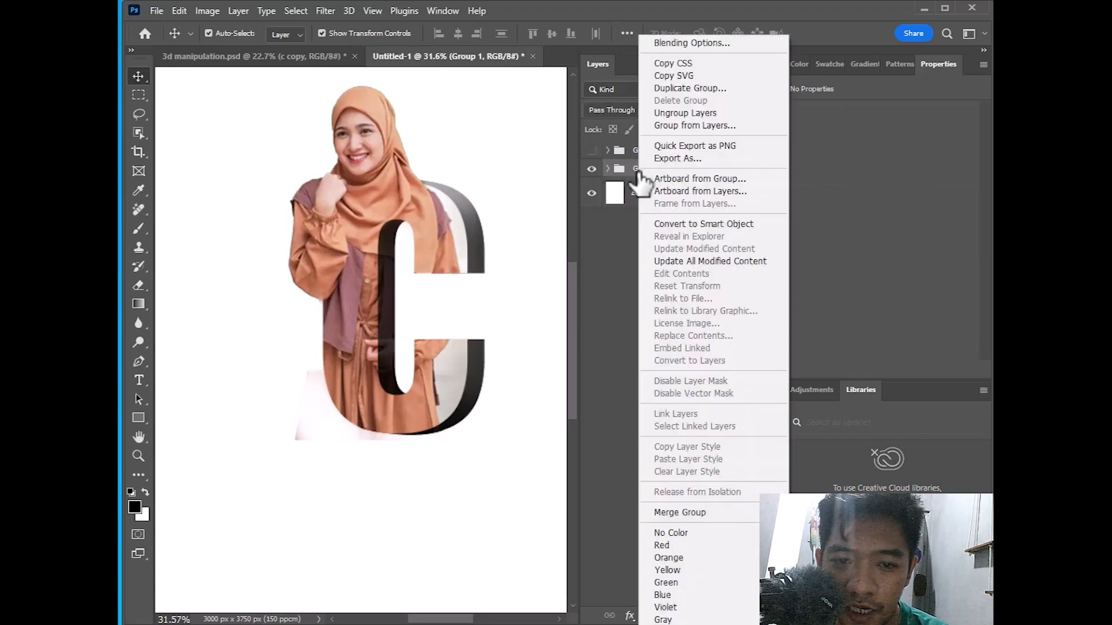
pyautogui.click(695, 513)
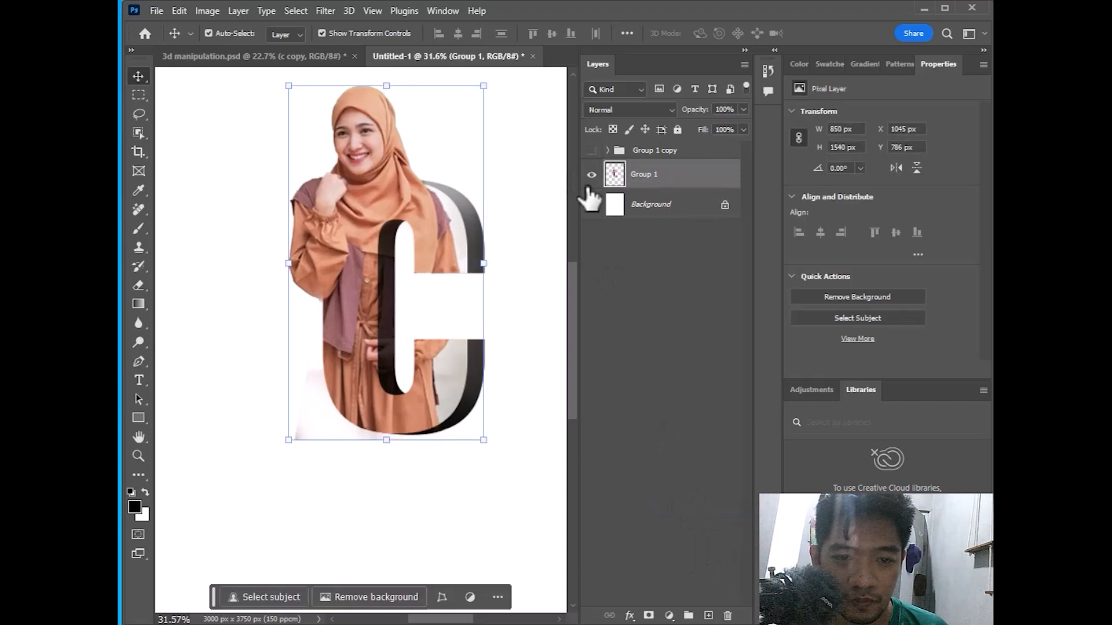
pyautogui.scroll(-3, 438, 176)
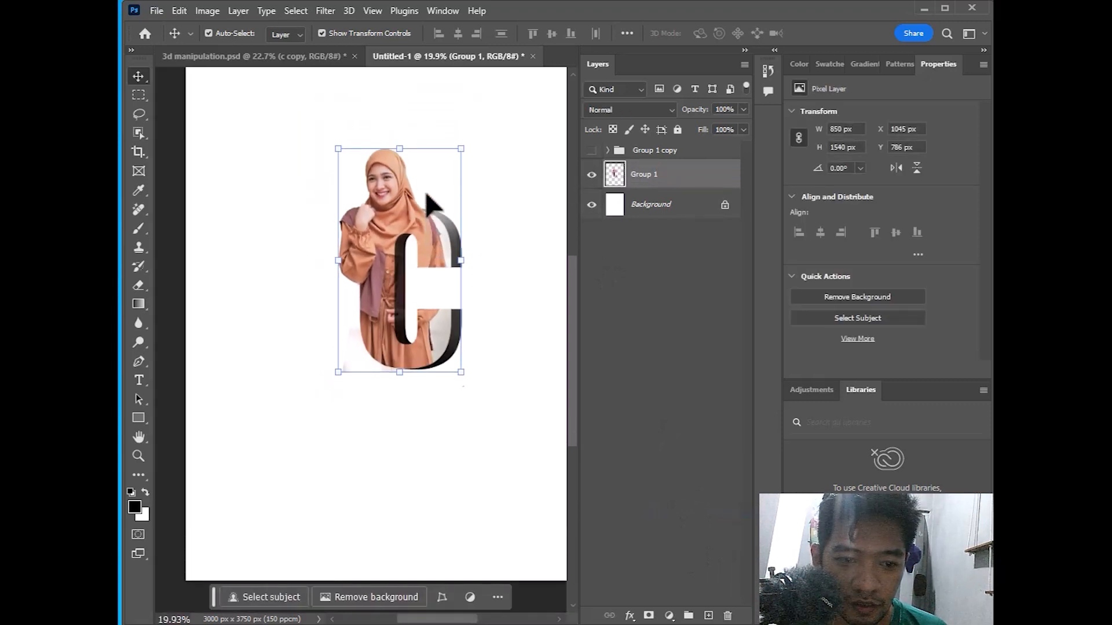
# Check the 3d manipulation.psd reference, then duplicate the merged Group 1 layer
pyautogui.scroll(-1, 423, 203)
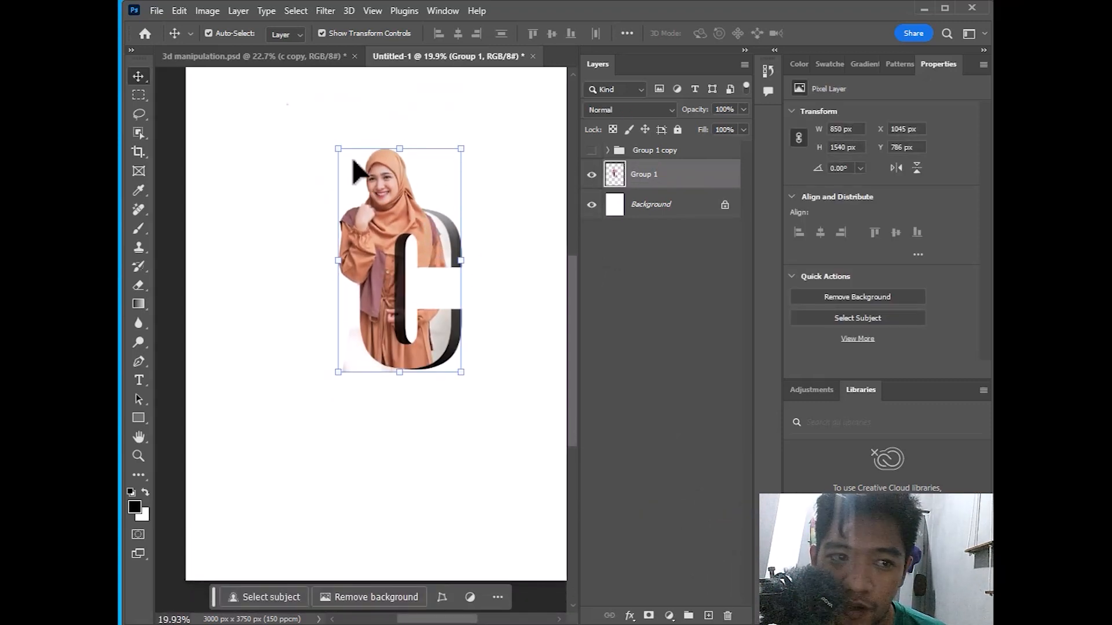
pyautogui.click(254, 56)
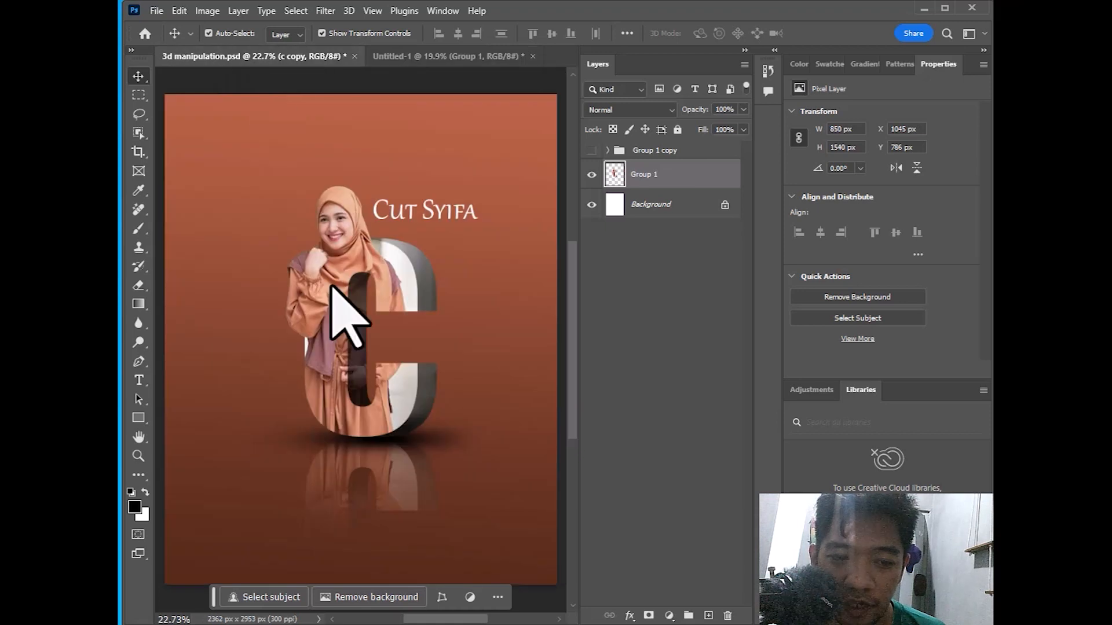
pyautogui.click(476, 55)
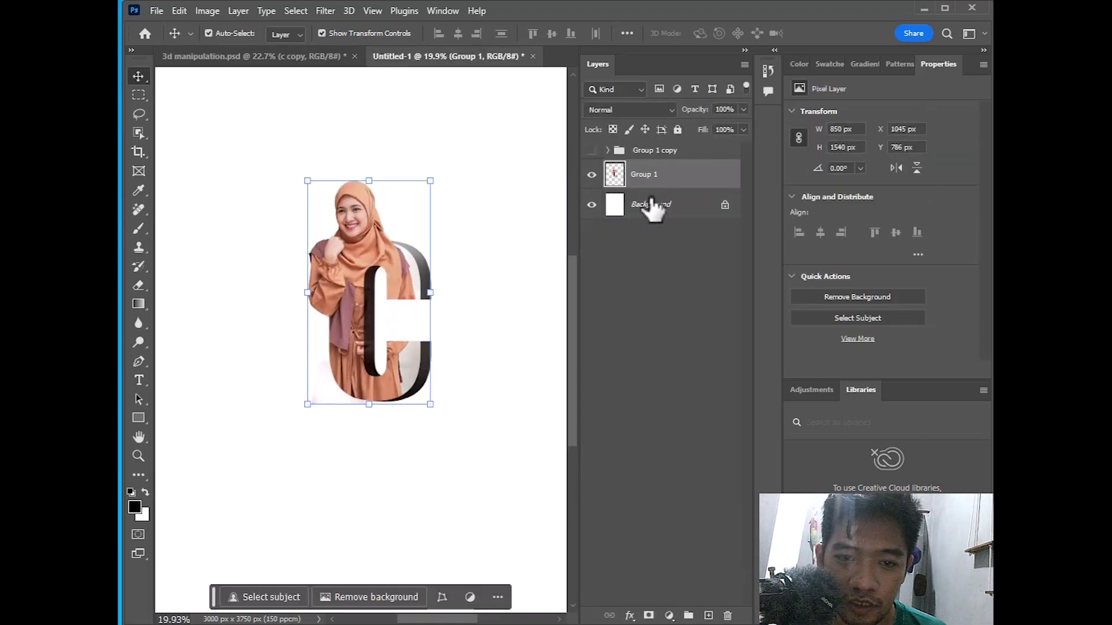
pyautogui.hotkey('ctrl', 'j')
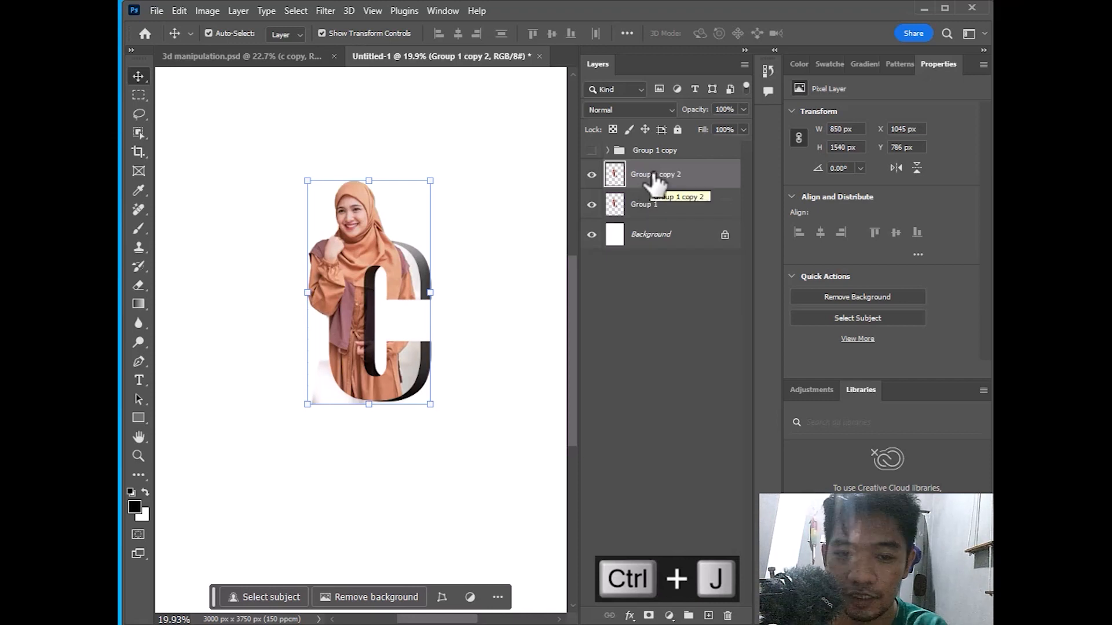
# Flip Group 1 vertically and move it down beneath the C as a reflection
pyautogui.click(657, 204)
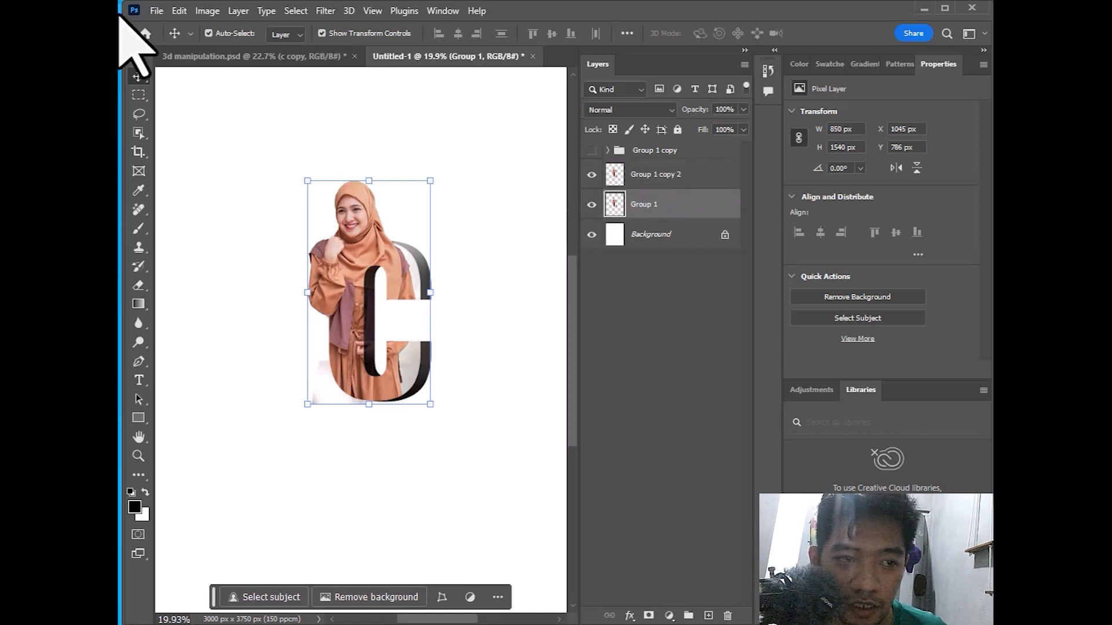
pyautogui.click(177, 11)
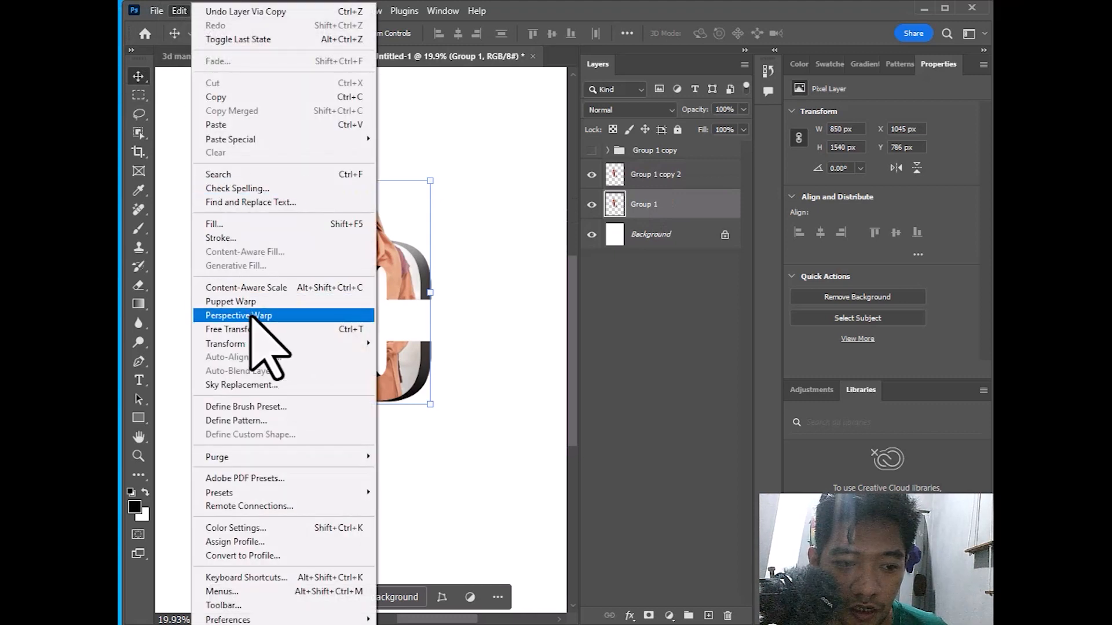
pyautogui.moveTo(259, 345)
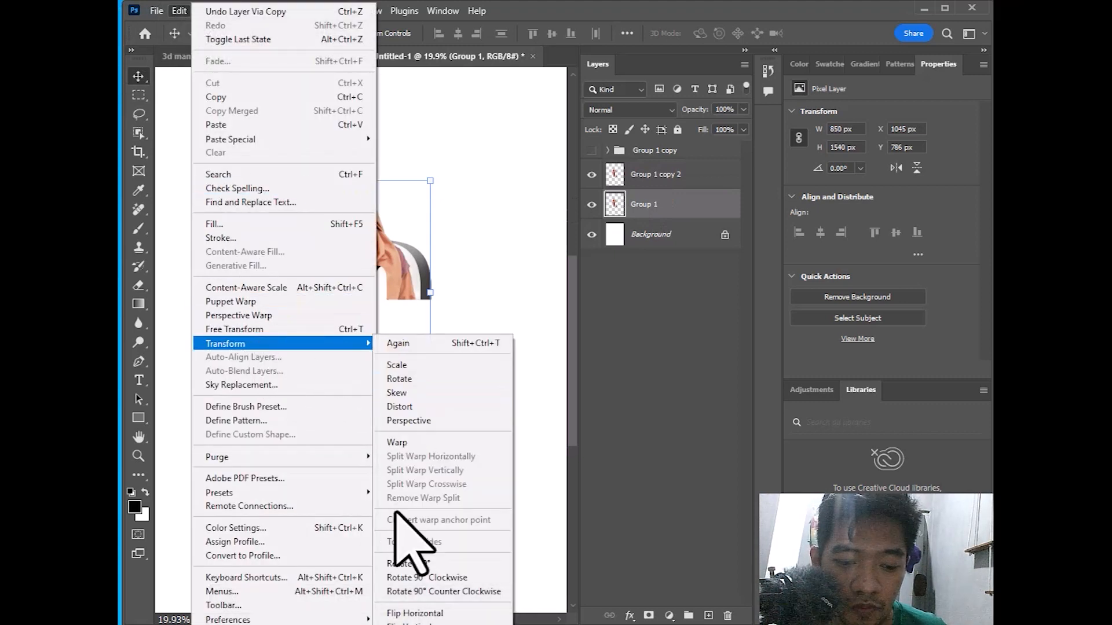
pyautogui.click(413, 614)
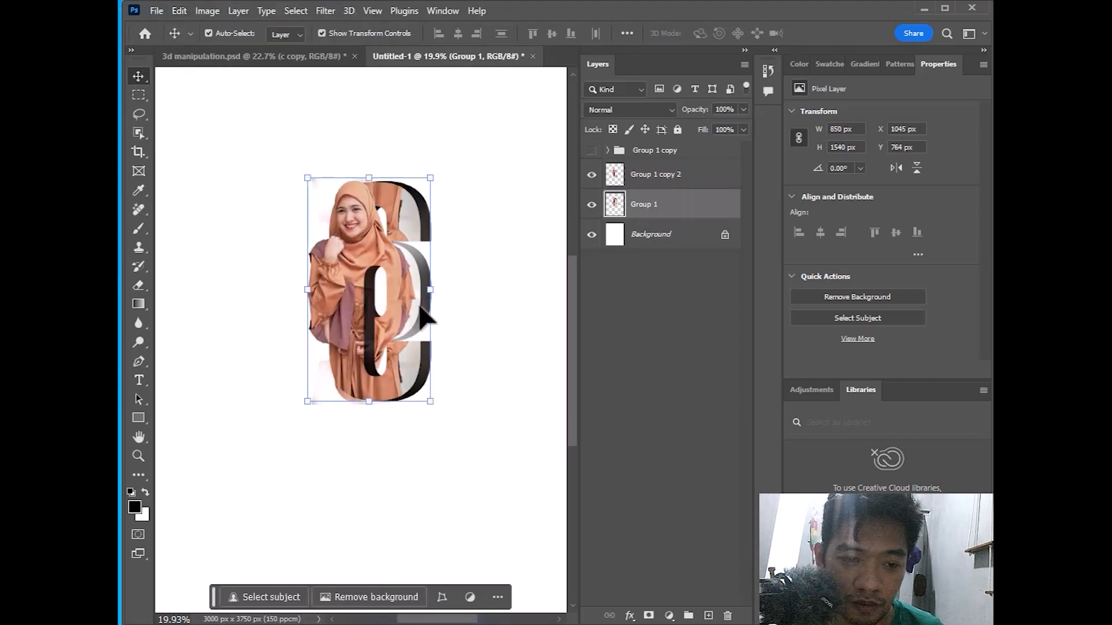
pyautogui.moveTo(411, 200); pyautogui.dragTo(399, 416)
pyautogui.press('Down')
pyautogui.press('Down')
pyautogui.press('Down')
pyautogui.press('Down')
pyautogui.press('Down')
pyautogui.moveTo(390, 416)
pyautogui.mouseDown()
pyautogui.moveTo(389, 429)
pyautogui.moveTo(380, 422)
pyautogui.mouseUp()
pyautogui.scroll(3, 387, 424)
pyautogui.scroll(-3, 381, 422)
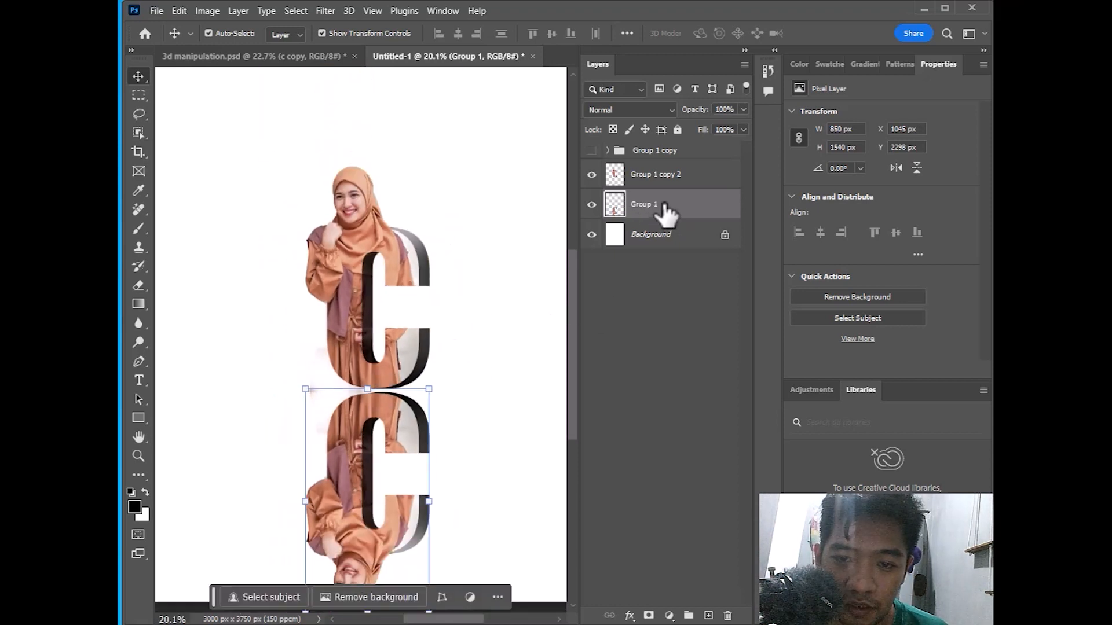
pyautogui.click(668, 617)
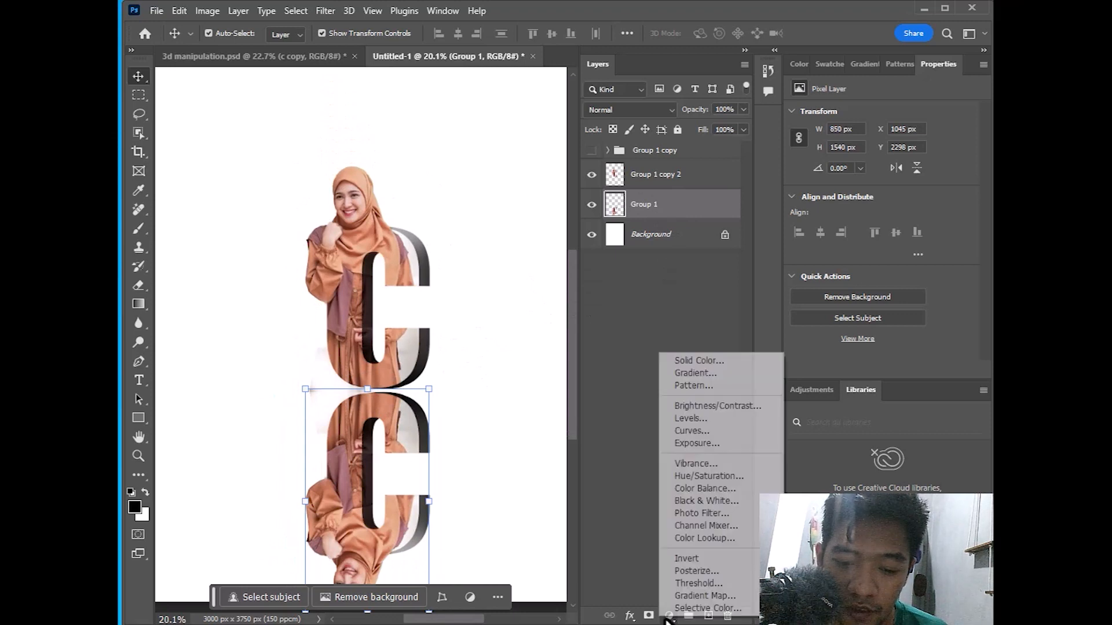
# Add an inverted layer mask to Group 1 and paint a faint reflection below the C
pyautogui.click(647, 618)
pyautogui.click(648, 618)
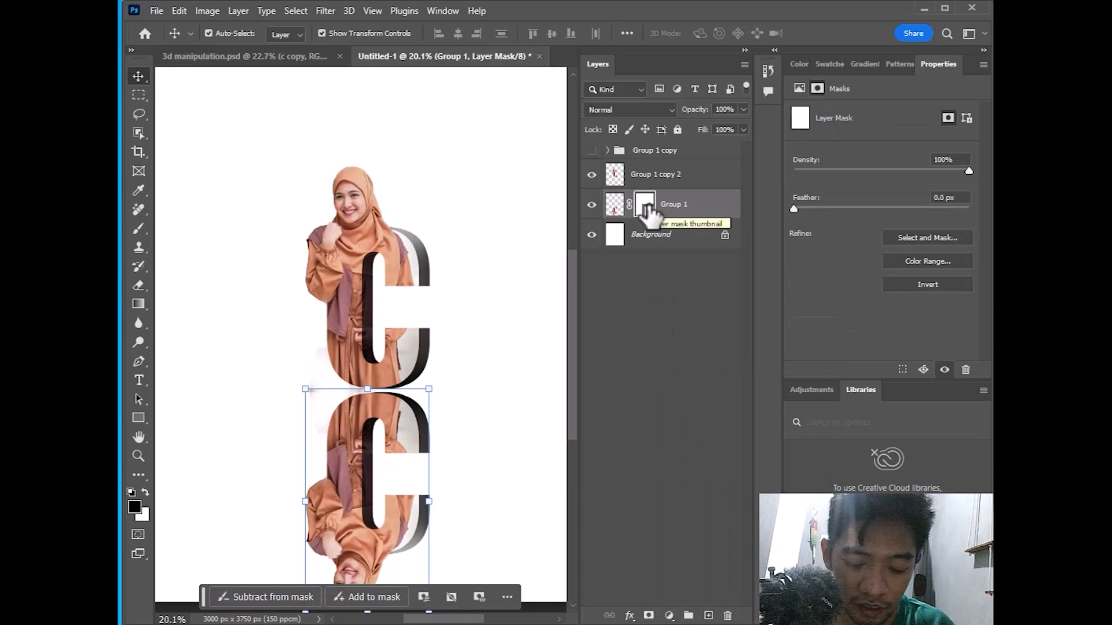
pyautogui.hotkey('ctrl', 'i')
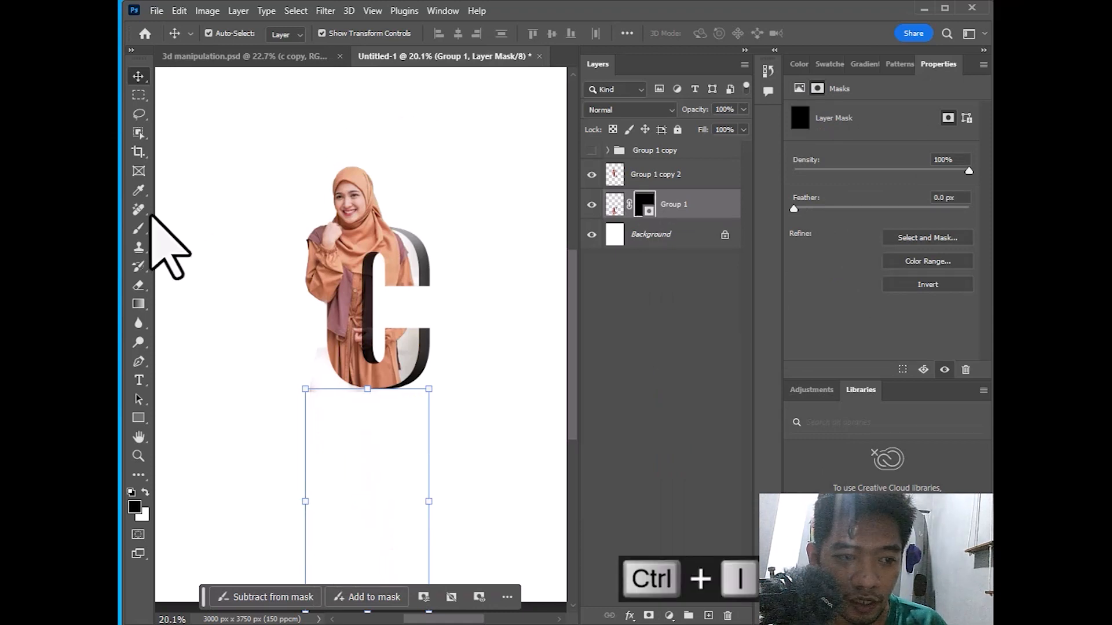
pyautogui.click(138, 228)
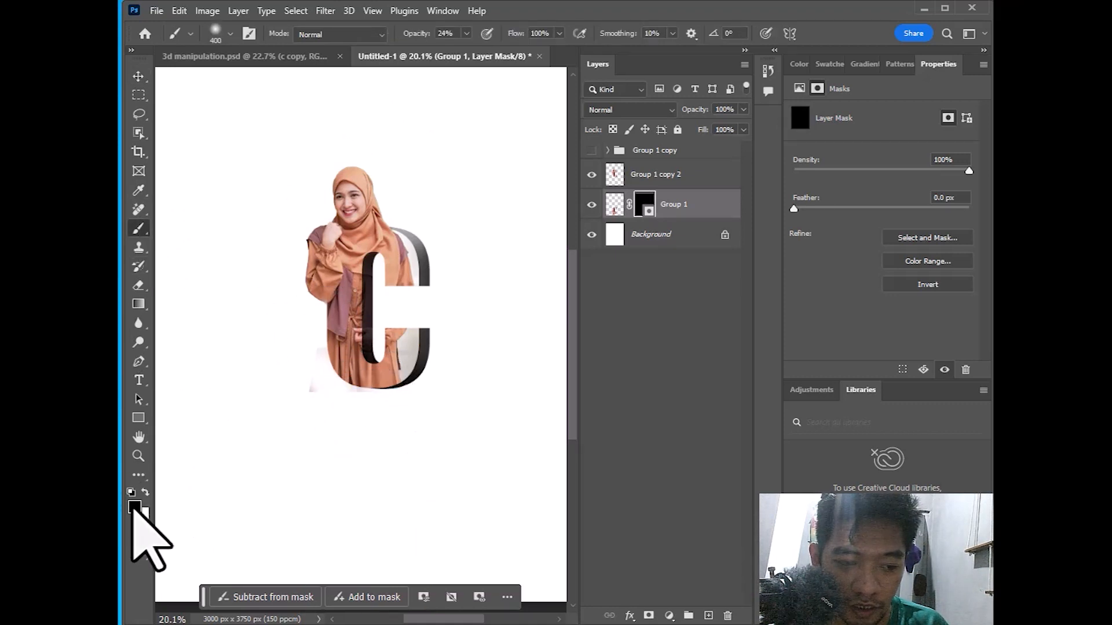
pyautogui.moveTo(370, 418)
pyautogui.mouseDown()
pyautogui.moveTo(323, 393)
pyautogui.moveTo(520, 400)
pyautogui.mouseUp()
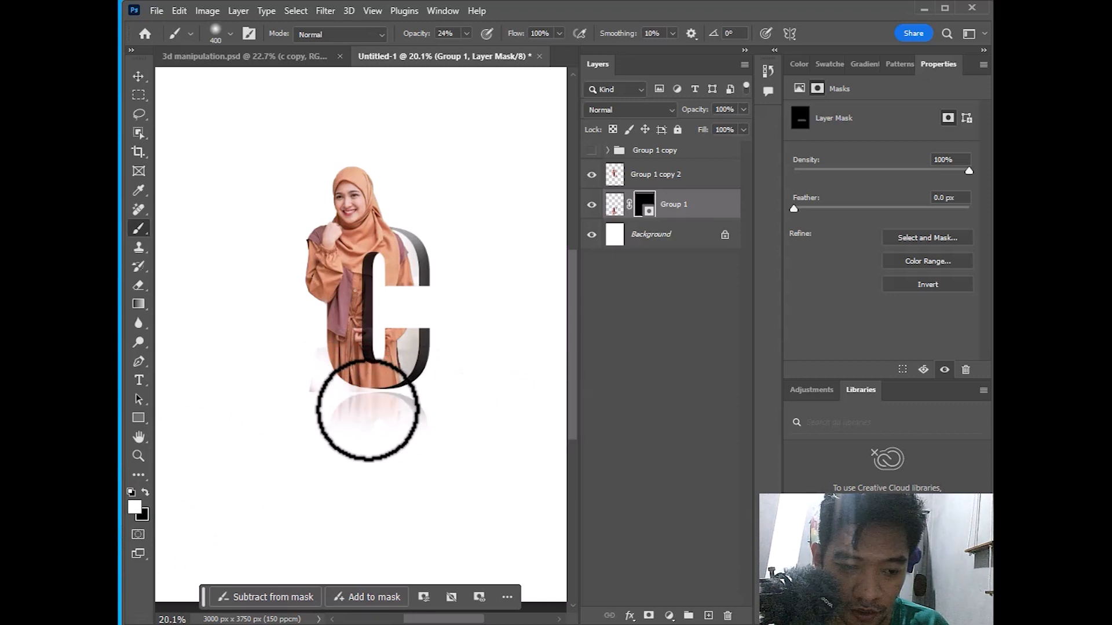
# Enlarge the brush to 700, reveal more of the reflection, then undo the excess mask strokes
pyautogui.press(']')
pyautogui.press(']')
pyautogui.press(']')
pyautogui.moveTo(347, 427)
pyautogui.mouseDown()
pyautogui.moveTo(440, 420)
pyautogui.moveTo(519, 440)
pyautogui.moveTo(510, 509)
pyautogui.moveTo(424, 511)
pyautogui.moveTo(382, 473)
pyautogui.mouseUp()
pyautogui.moveTo(323, 372)
pyautogui.mouseDown()
pyautogui.moveTo(462, 382)
pyautogui.moveTo(362, 374)
pyautogui.moveTo(210, 391)
pyautogui.mouseUp()
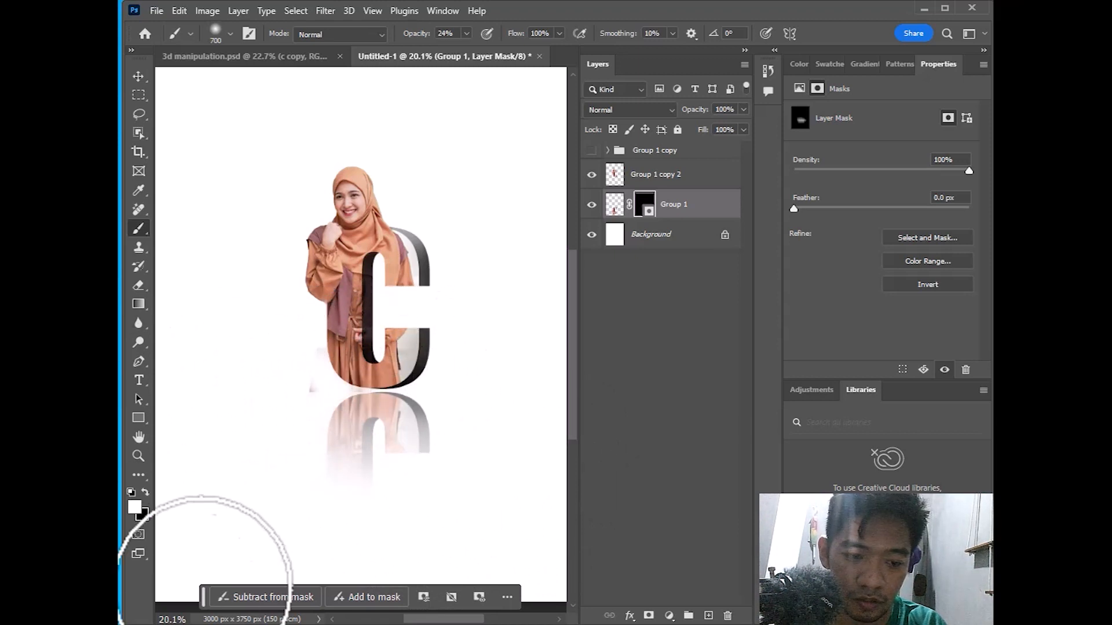
pyautogui.click(372, 520)
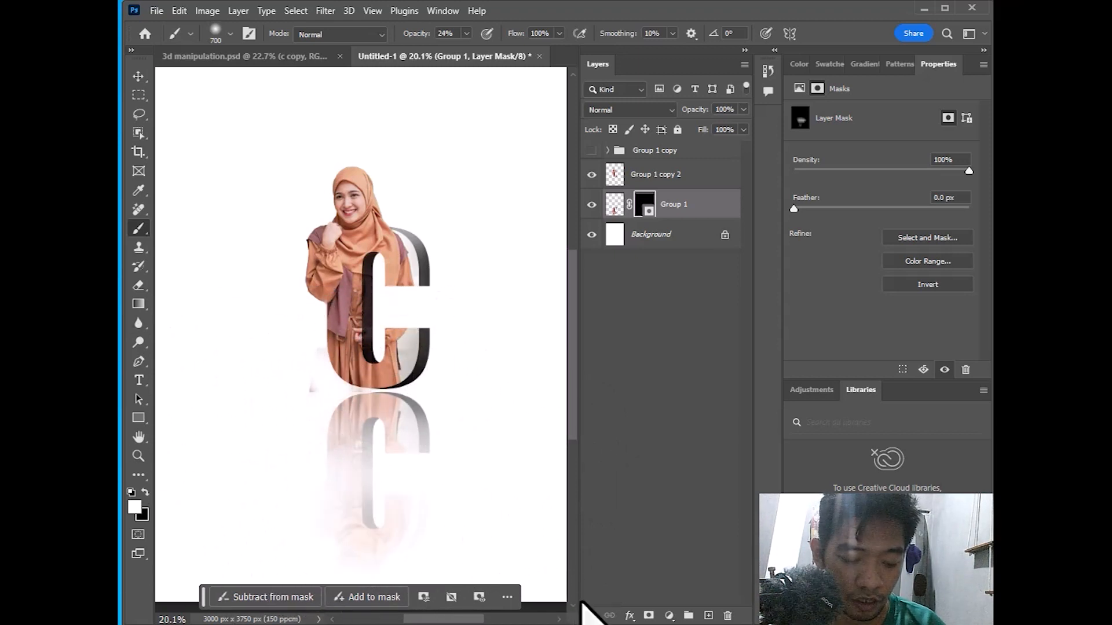
pyautogui.hotkey('ctrl', 'z')
pyautogui.scroll(-2, 509, 520)
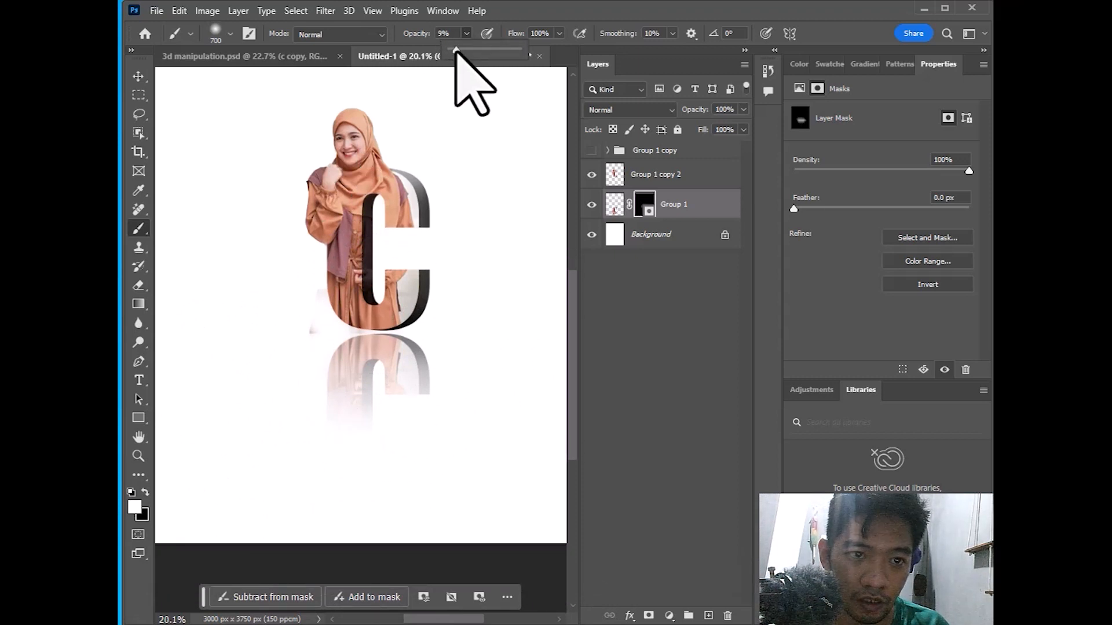
pyautogui.hotkey('ctrl', 'z')
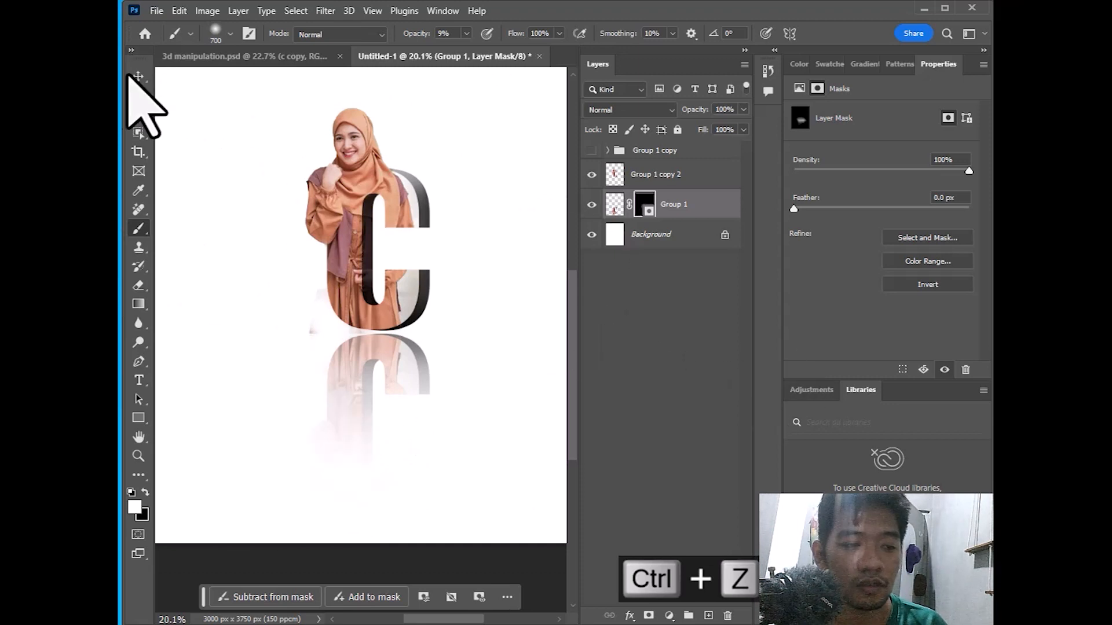
pyautogui.hotkey('ctrl', 'z')
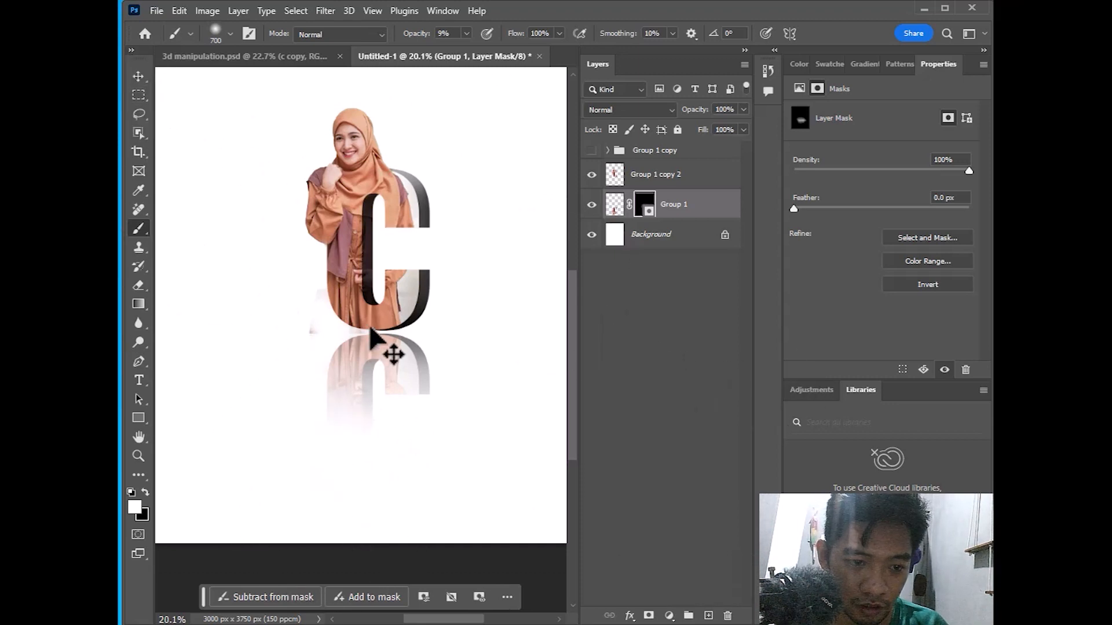
# Set the brush to 100% opacity and size 1000, undo the last stroke, and add empty Layer 3
pyautogui.click(139, 76)
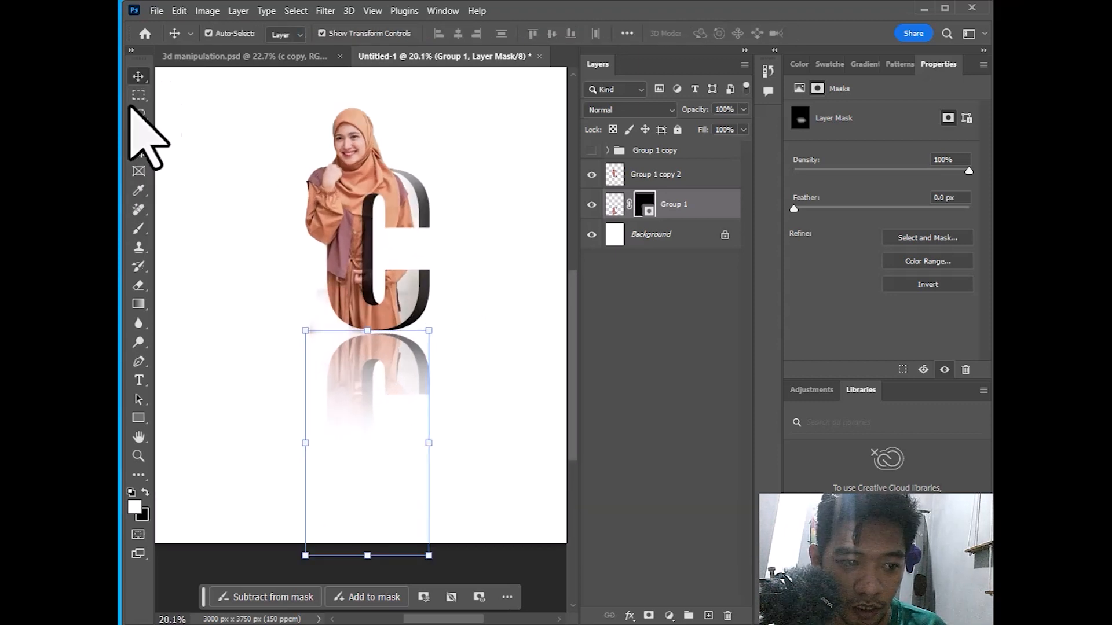
pyautogui.click(139, 228)
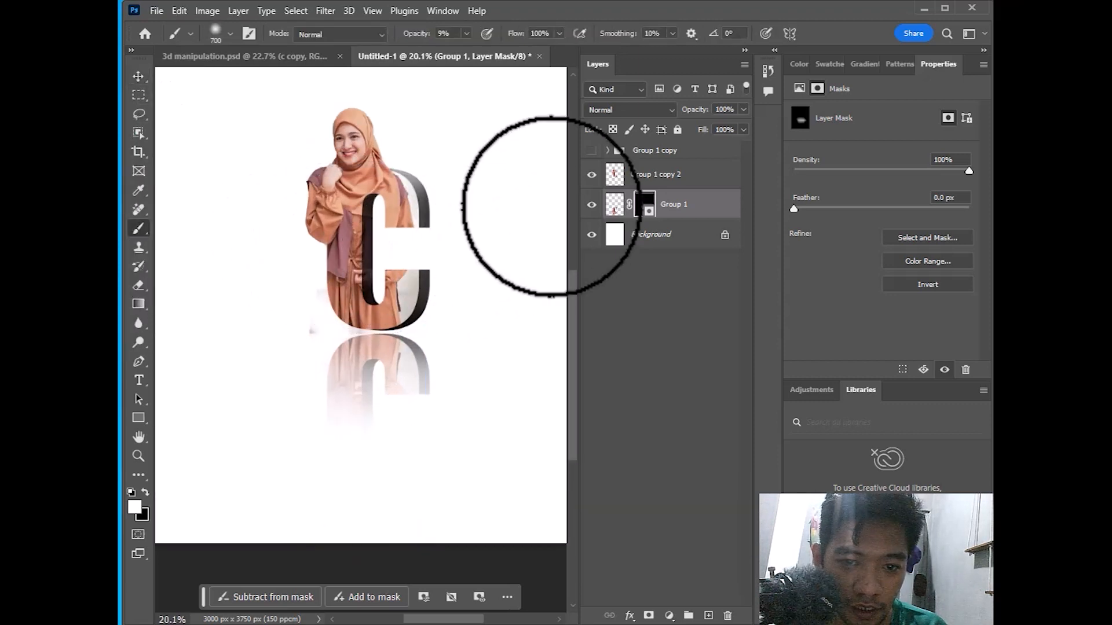
pyautogui.moveTo(466, 50); pyautogui.dragTo(538, 52)
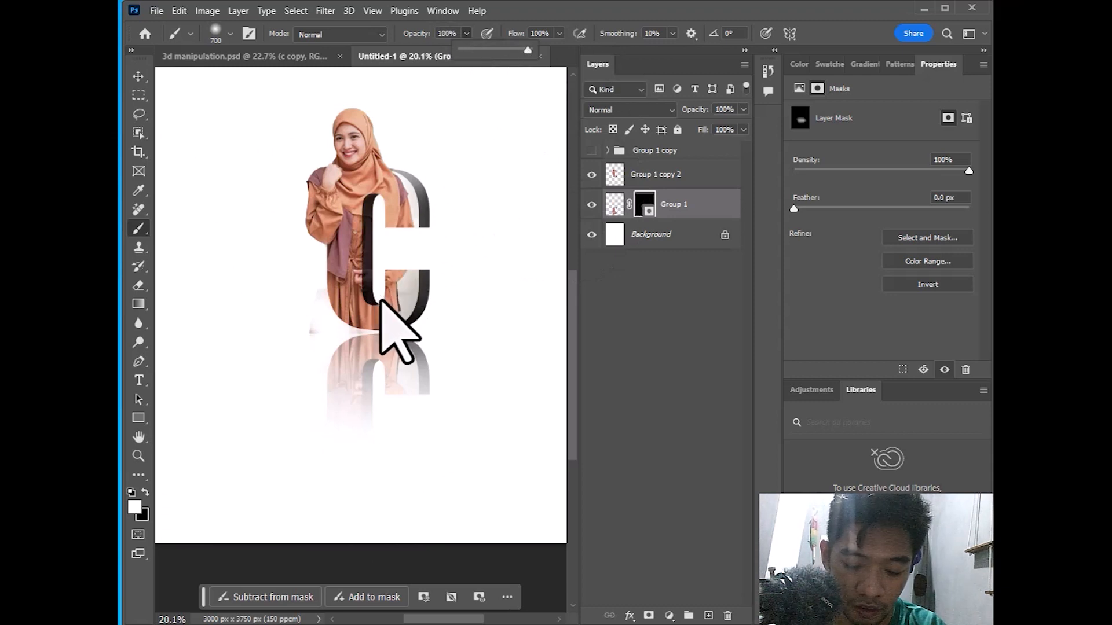
pyautogui.press(']')
pyautogui.press(']')
pyautogui.press(']')
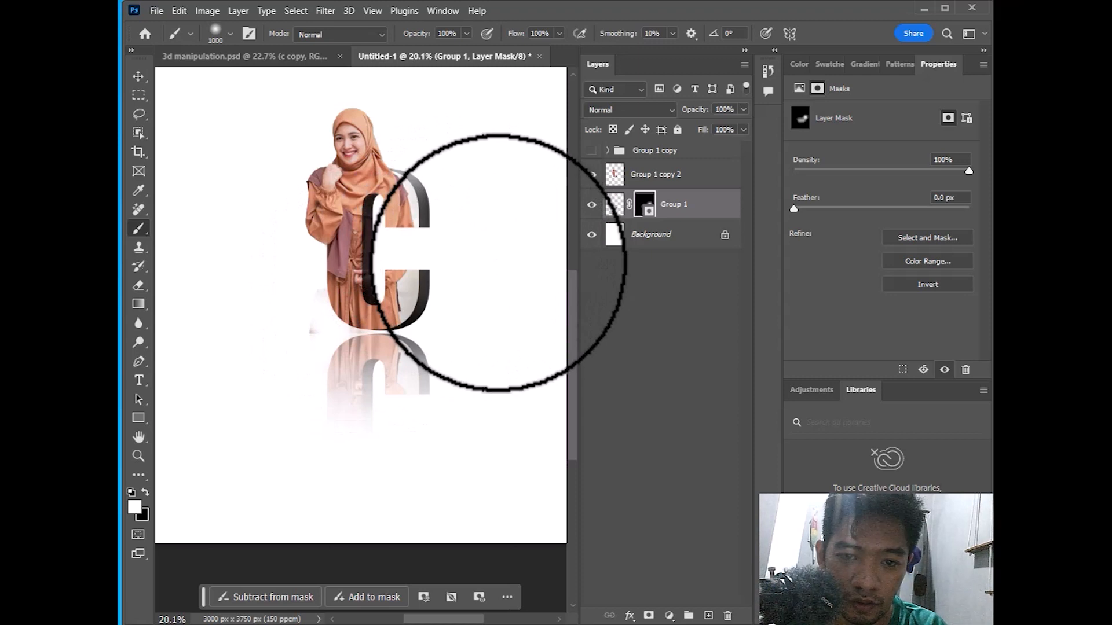
pyautogui.hotkey('ctrl', 'z')
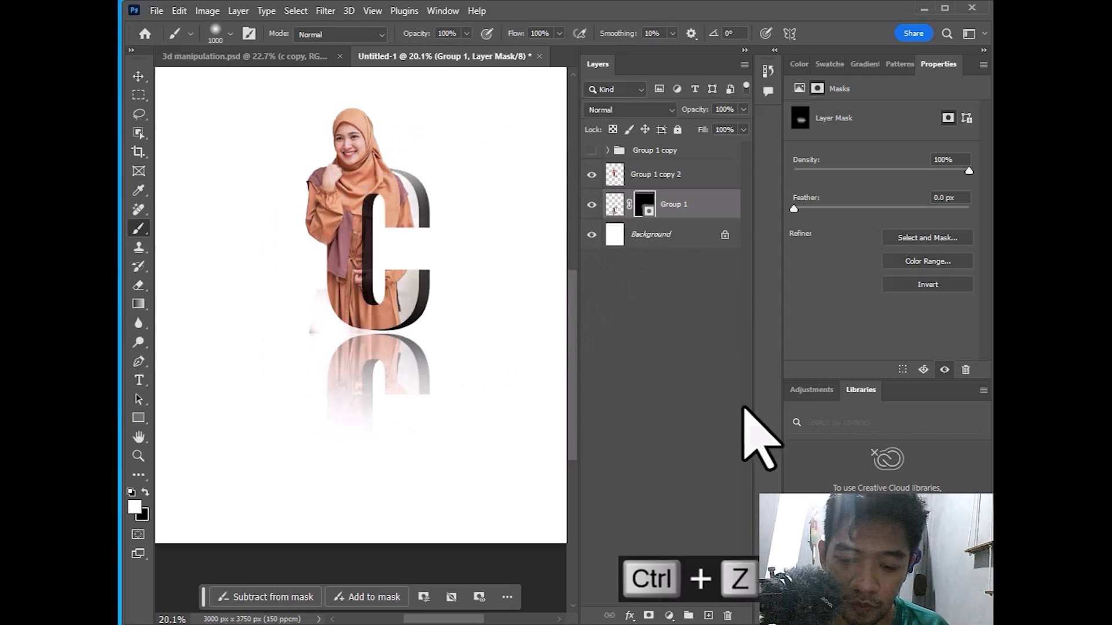
pyautogui.click(709, 616)
# Paint a soft black dab on Layer 3 and move it under the letter C
pyautogui.press('x')
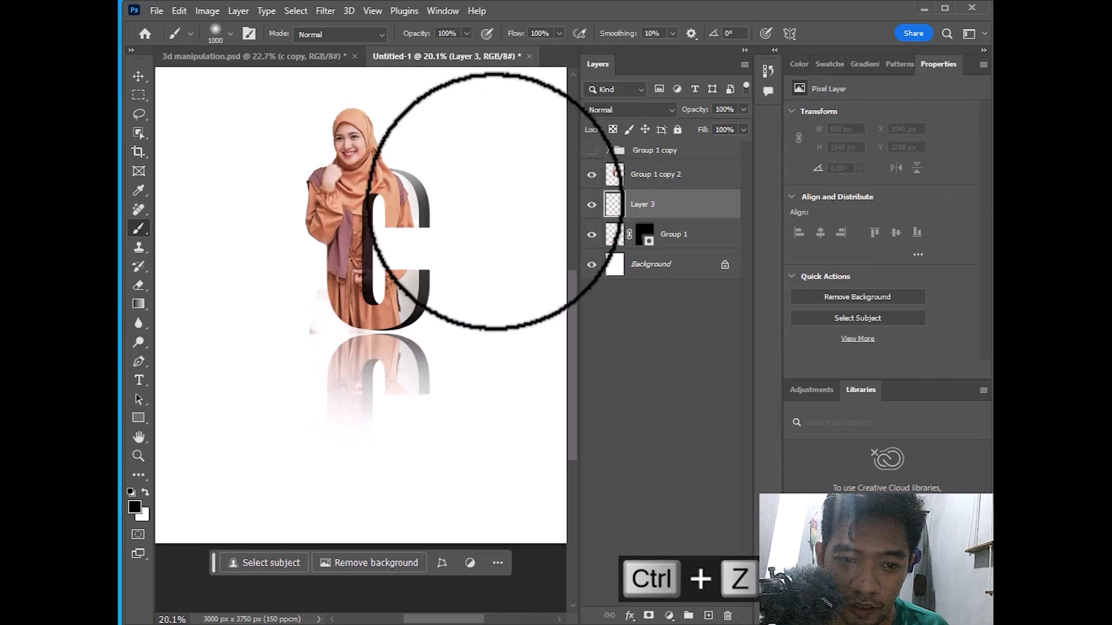
pyautogui.click(490, 248)
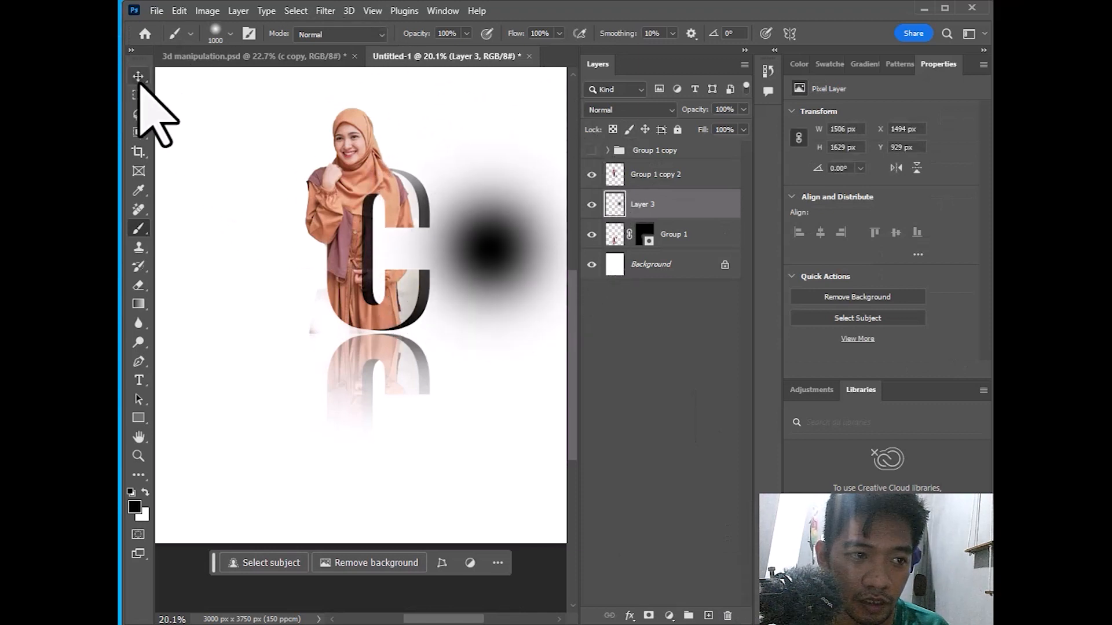
pyautogui.click(138, 77)
pyautogui.moveTo(524, 281)
pyautogui.mouseDown()
pyautogui.moveTo(486, 249)
pyautogui.moveTo(344, 311)
pyautogui.moveTo(390, 426)
pyautogui.moveTo(464, 354)
pyautogui.moveTo(377, 389)
pyautogui.moveTo(365, 371)
pyautogui.mouseUp()
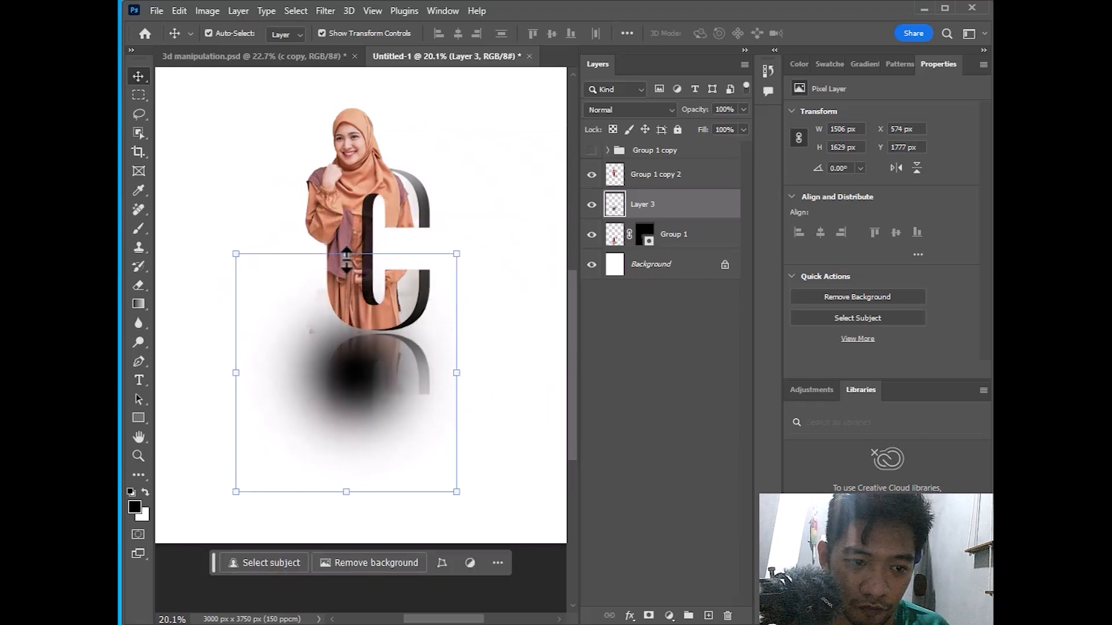
# Squash the dab into a wide, flat 1808 × 403 px shadow and fit the document on screen
pyautogui.moveTo(344, 253); pyautogui.dragTo(381, 343)
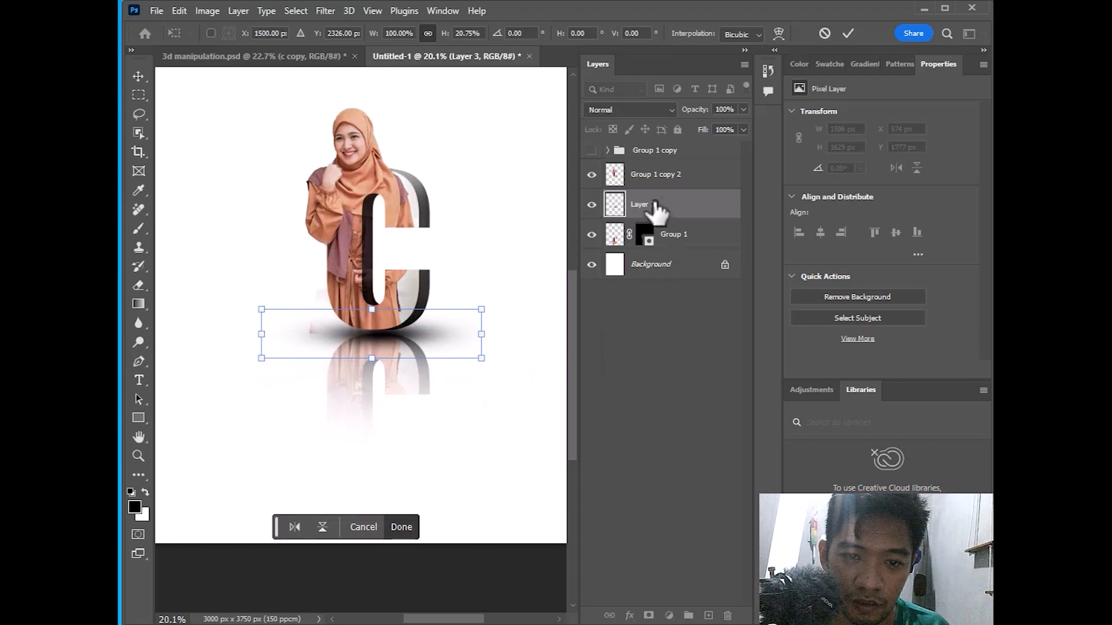
pyautogui.moveTo(481, 362); pyautogui.dragTo(501, 377)
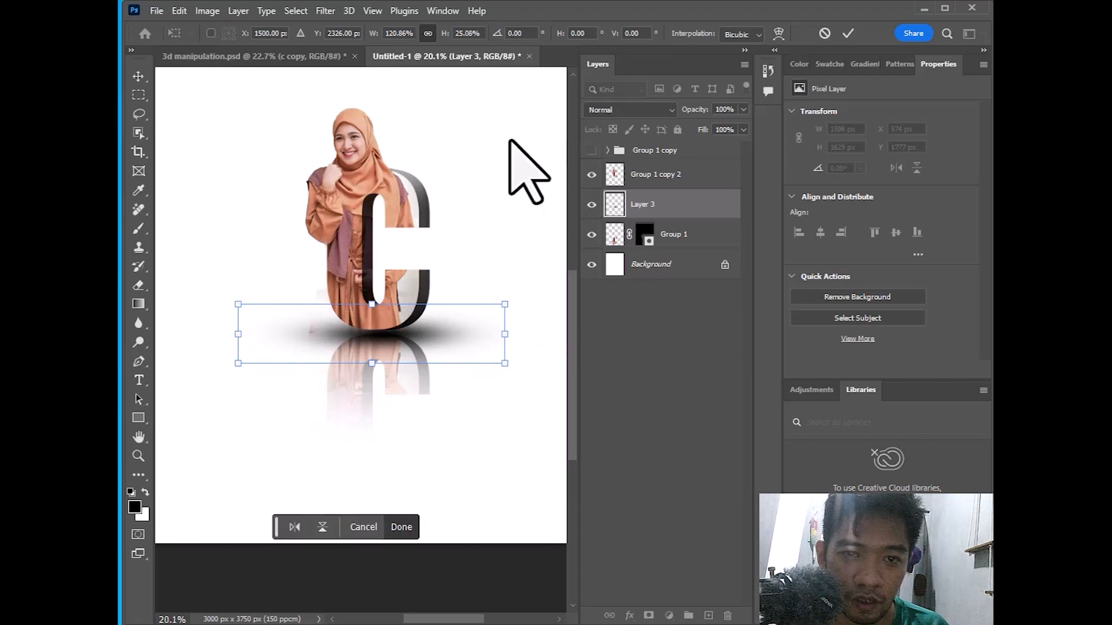
pyautogui.click(848, 34)
pyautogui.scroll(-2, 511, 232)
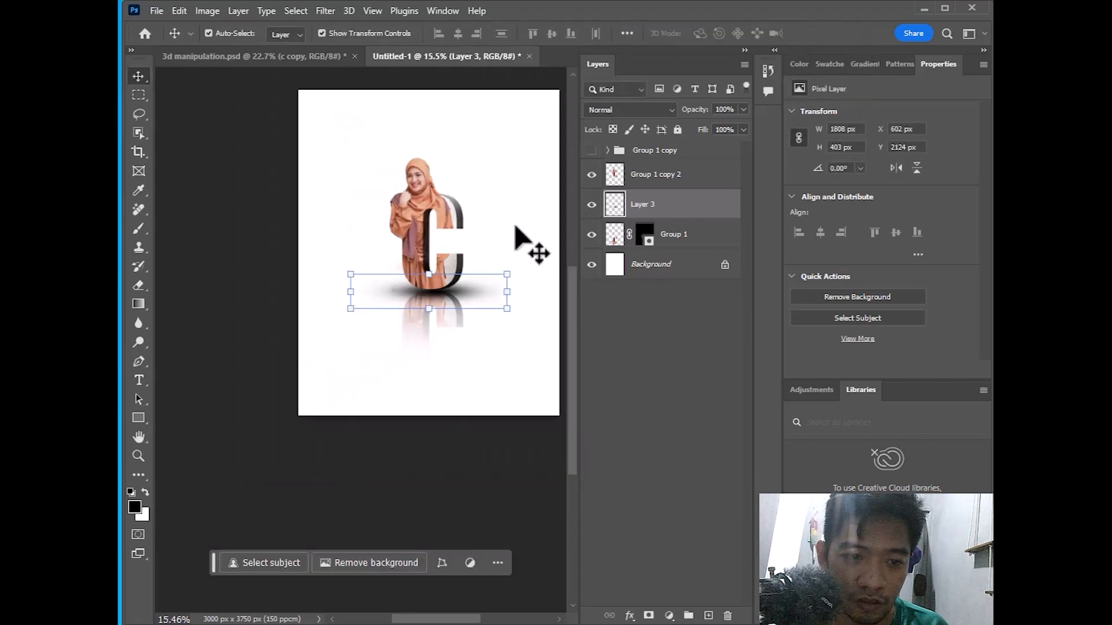
pyautogui.click(139, 456)
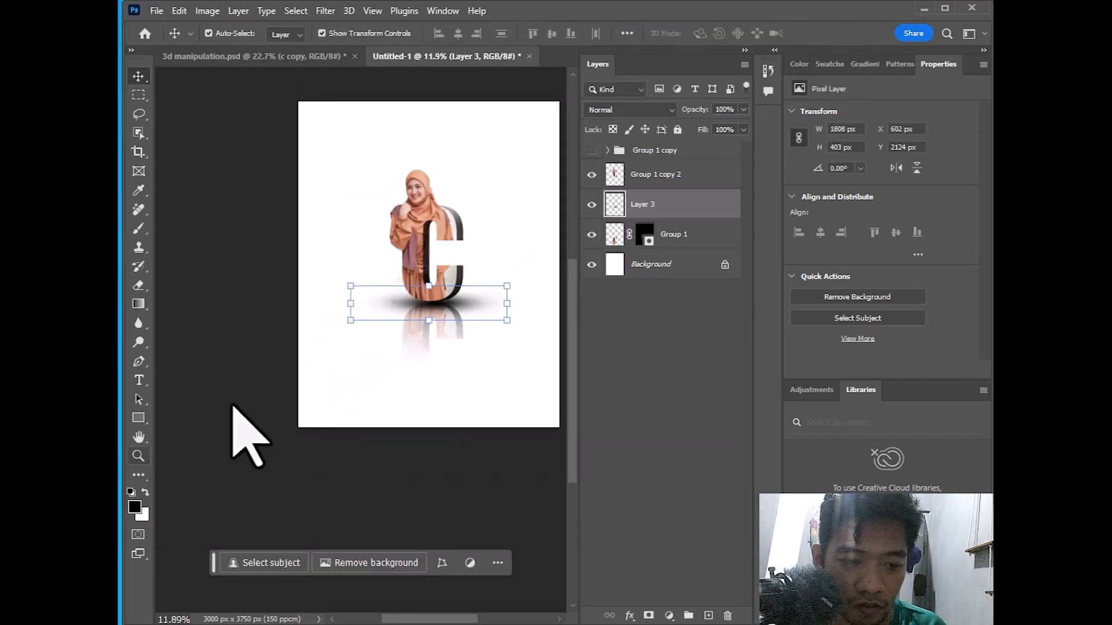
pyautogui.rightClick(402, 318)
pyautogui.click(433, 325)
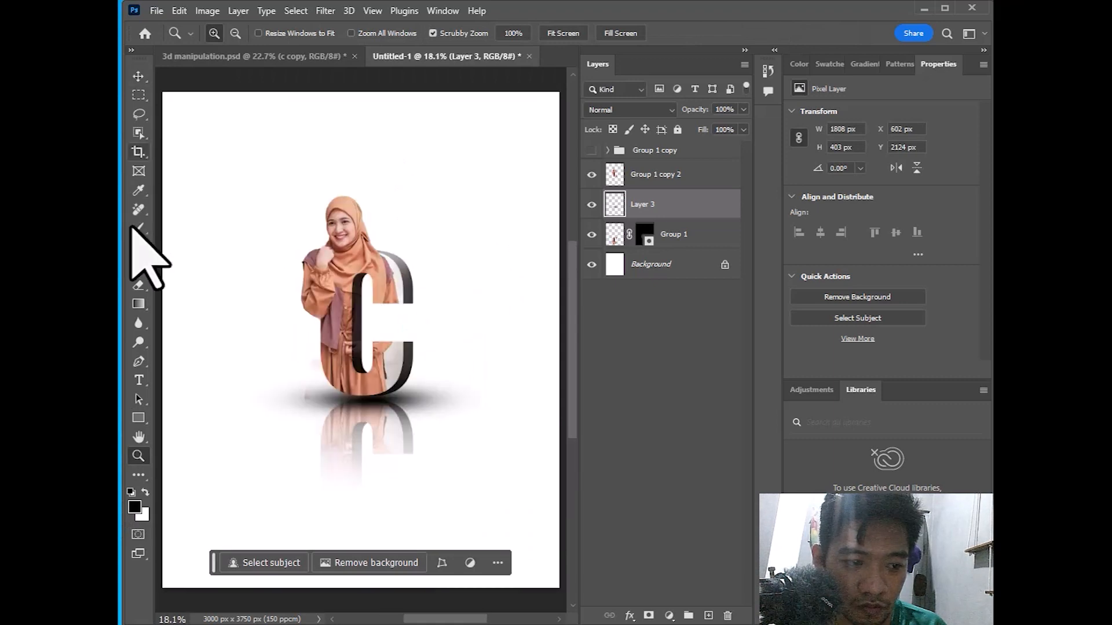
# Draw a white full-canvas rectangle, place it just above Background, and open its Blending Options
pyautogui.click(138, 417)
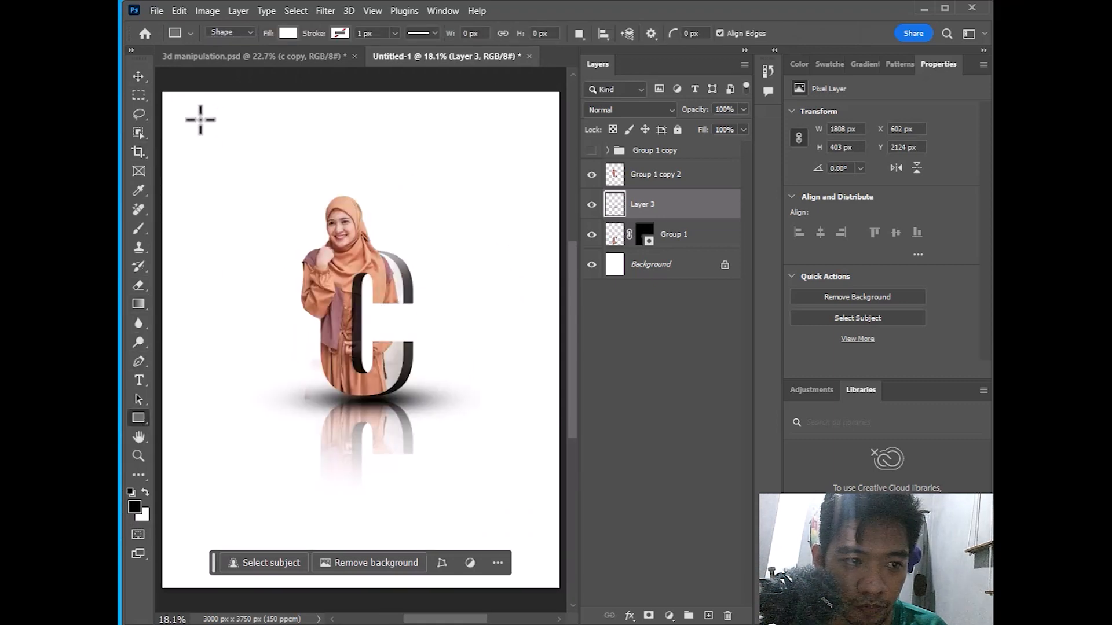
pyautogui.moveTo(162, 91); pyautogui.dragTo(562, 593)
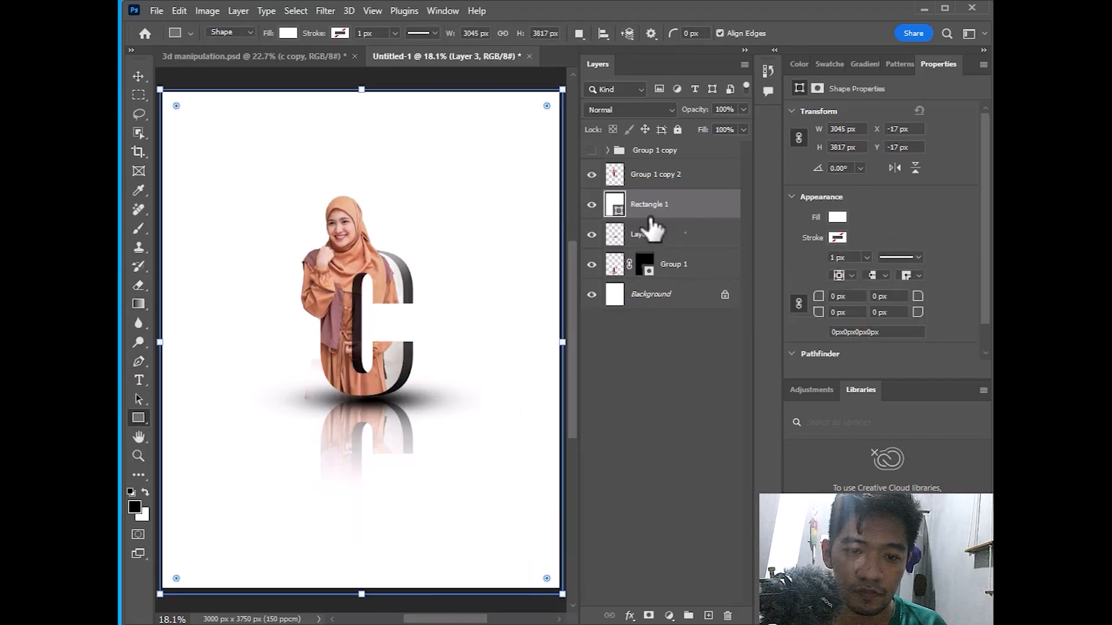
pyautogui.moveTo(685, 209); pyautogui.dragTo(690, 270)
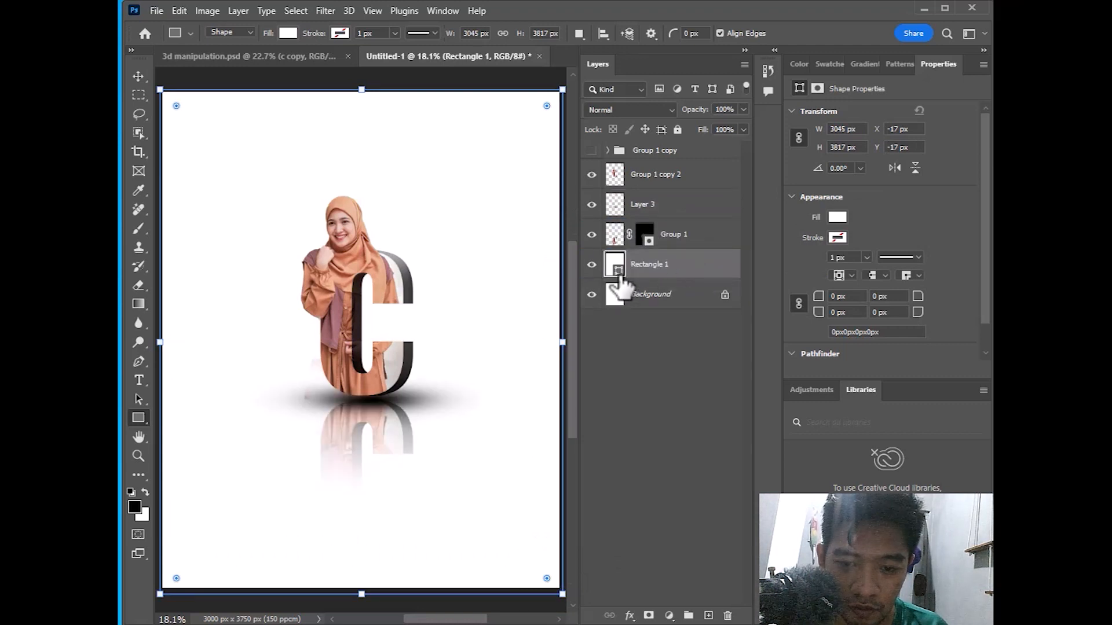
pyautogui.click(630, 616)
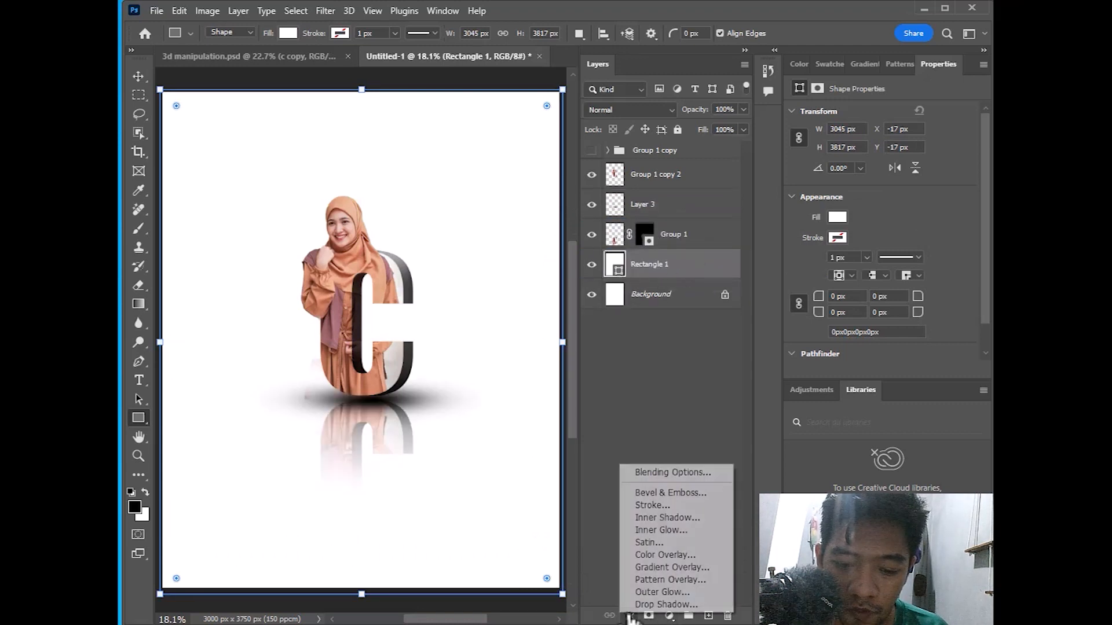
pyautogui.click(659, 477)
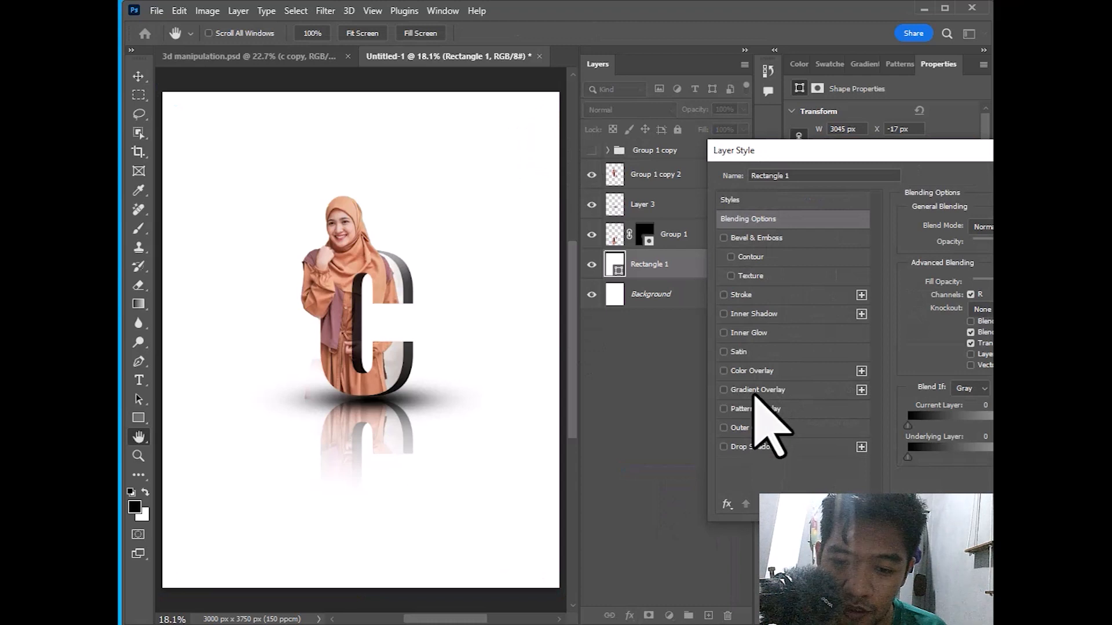
# Add a Gradient Overlay to the rectangle using the Foreground to Background preset
pyautogui.click(755, 396)
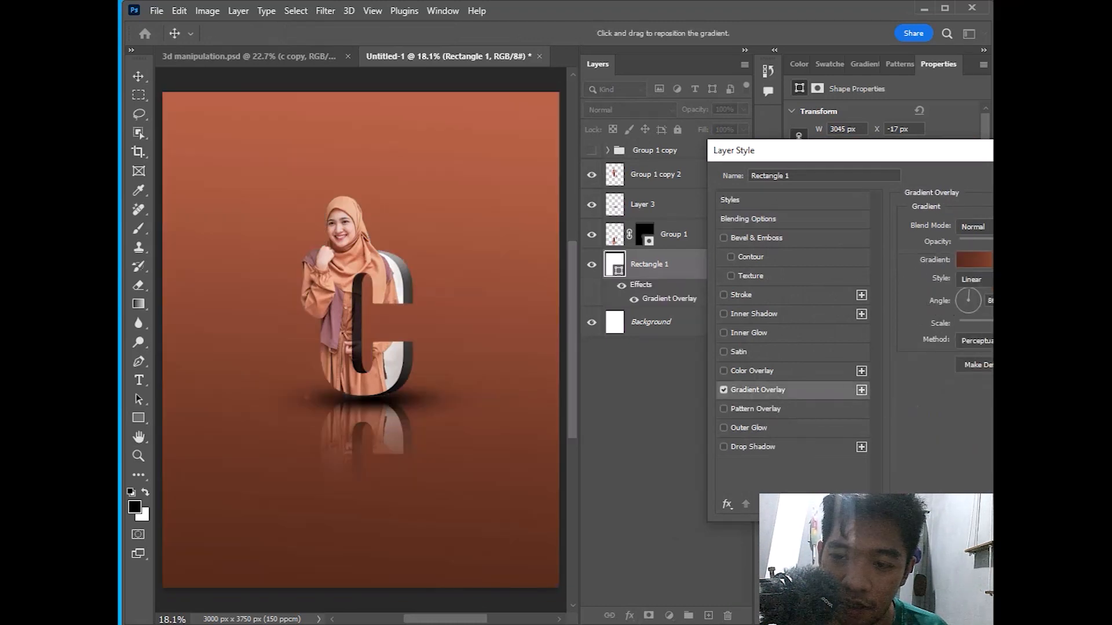
pyautogui.click(991, 260)
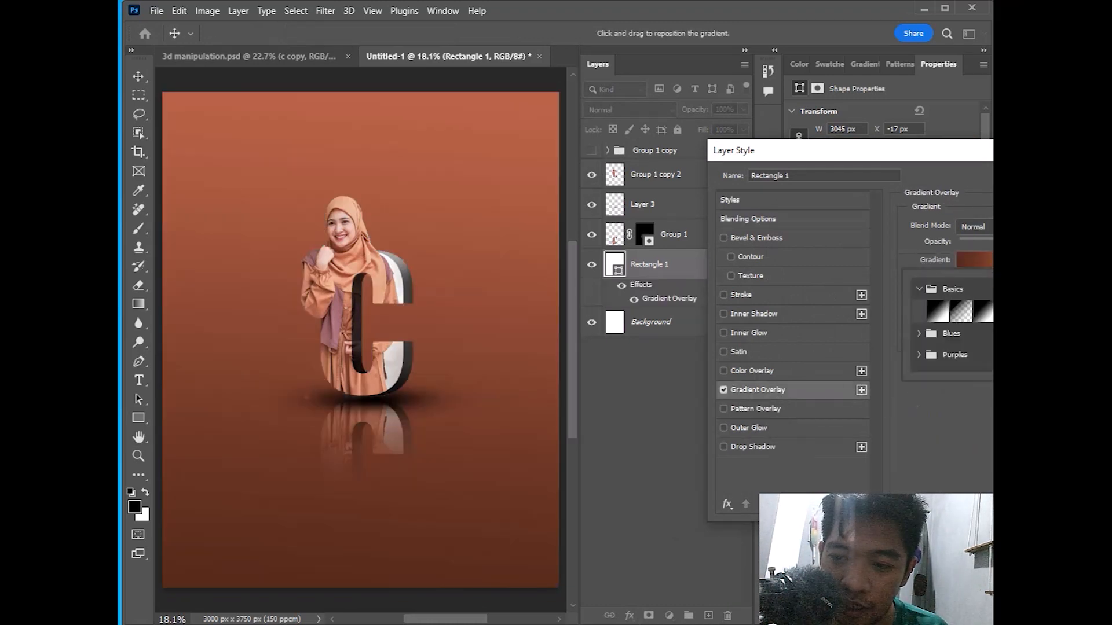
pyautogui.click(936, 313)
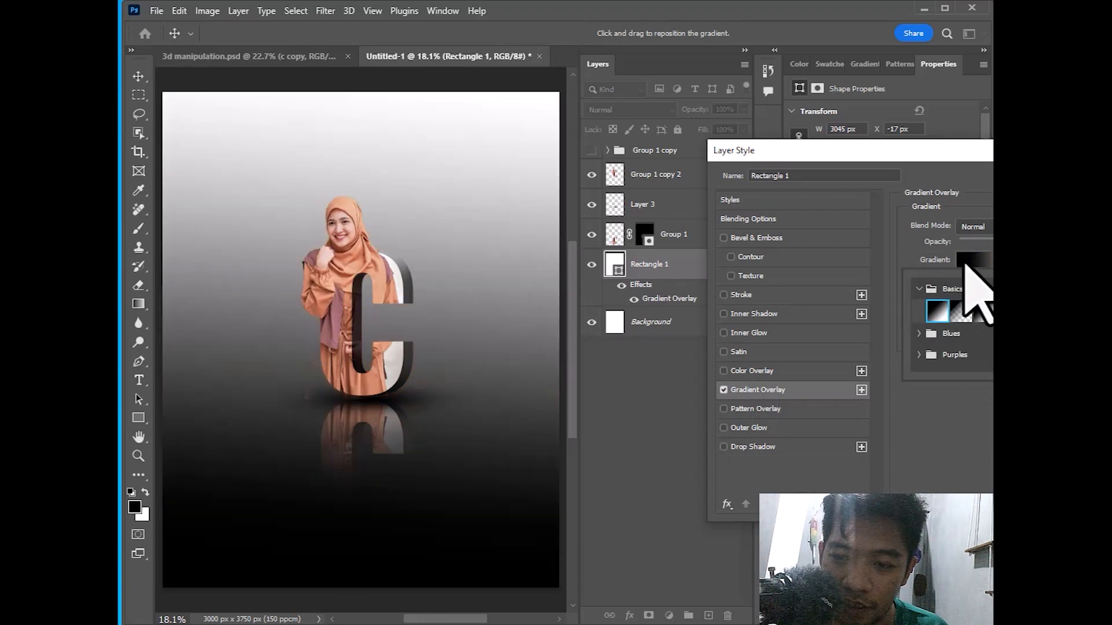
pyautogui.click(966, 262)
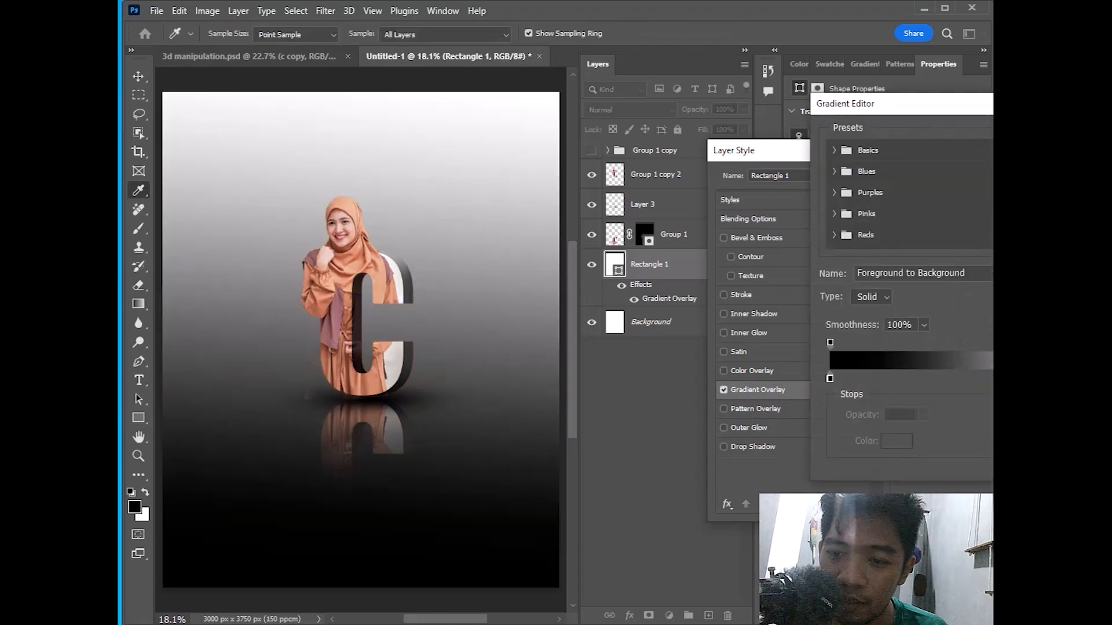
pyautogui.press('Return')
# Set the gradient's left stop to a deep brown sampled from the woman's clothing
pyautogui.click(971, 261)
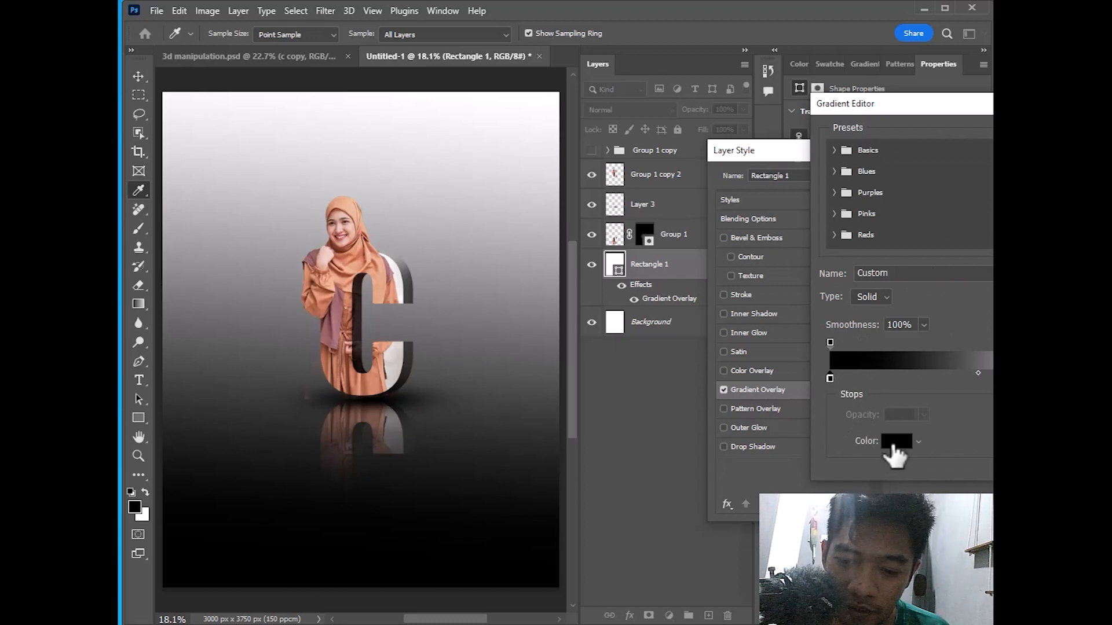
pyautogui.click(895, 442)
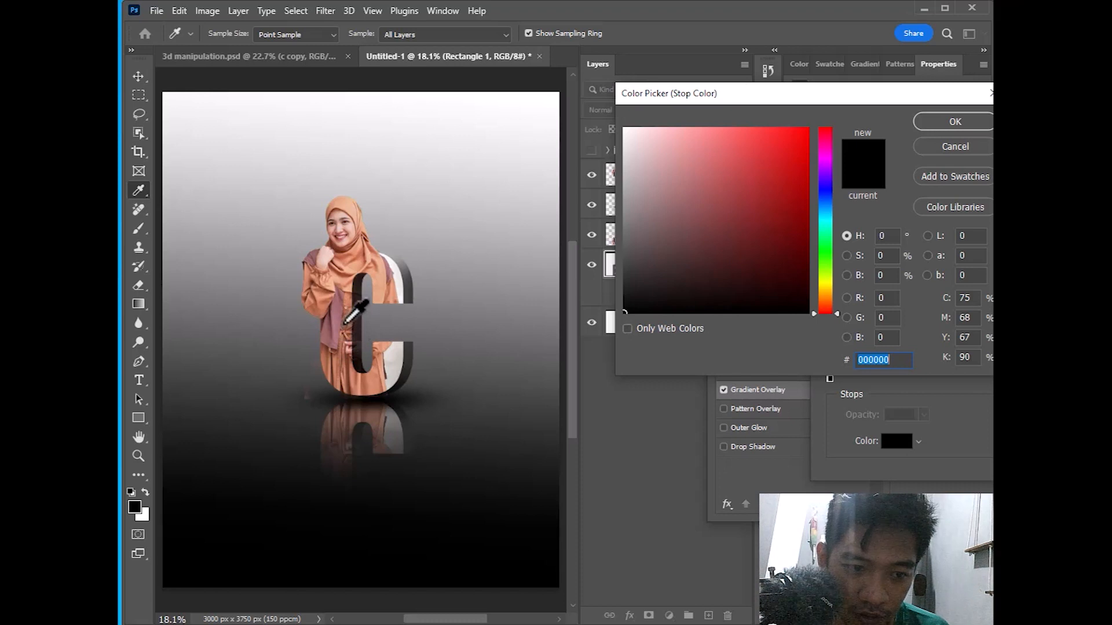
pyautogui.click(355, 274)
pyautogui.click(347, 291)
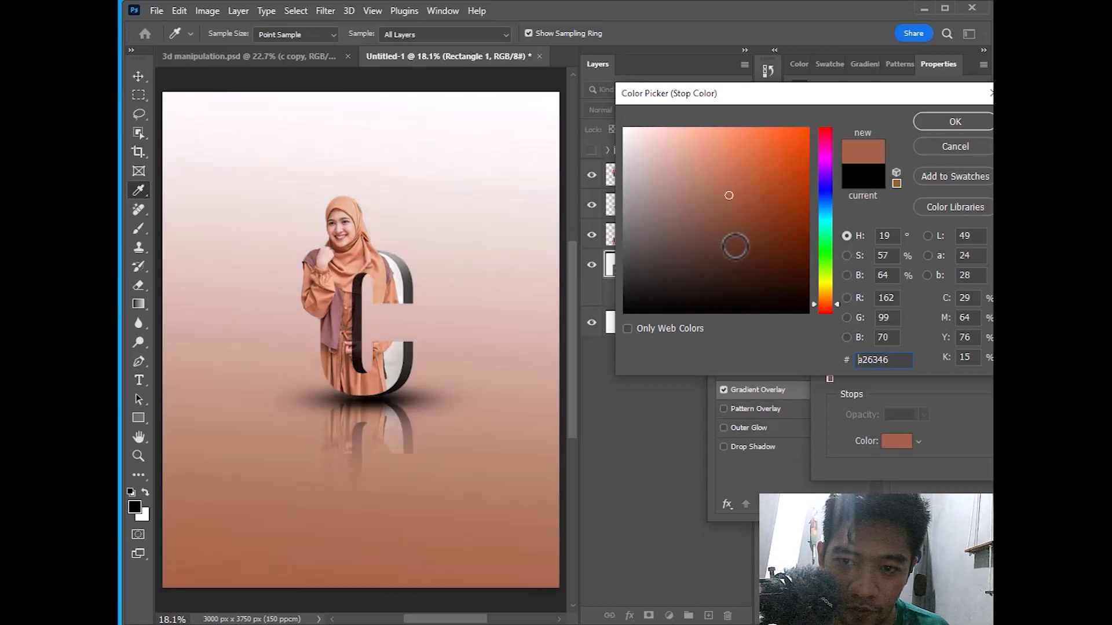
pyautogui.moveTo(737, 249); pyautogui.dragTo(742, 255)
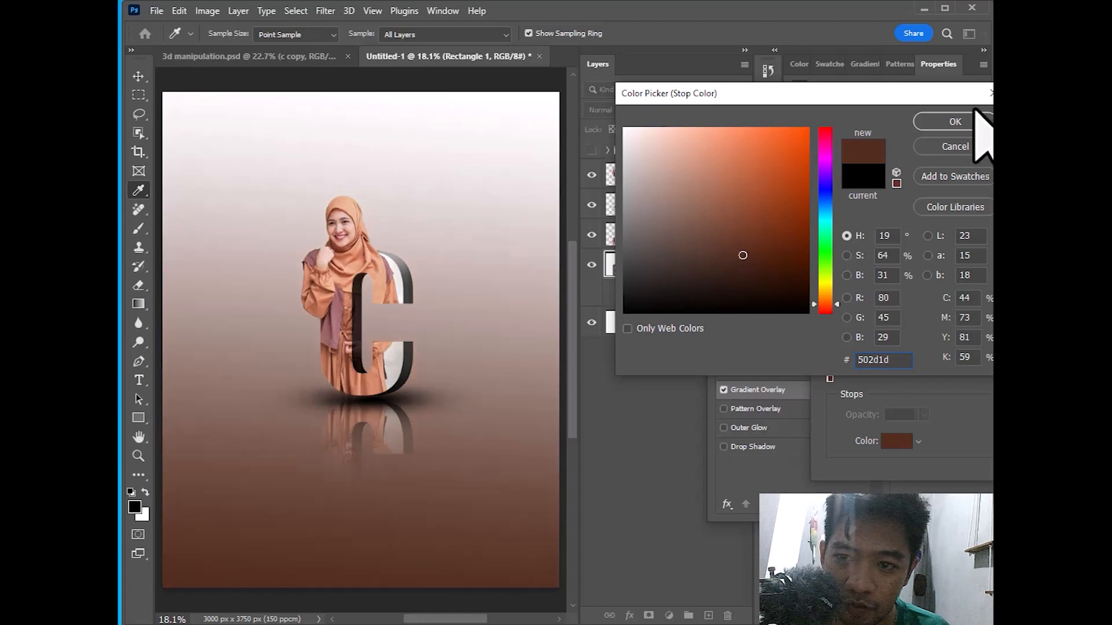
pyautogui.click(956, 122)
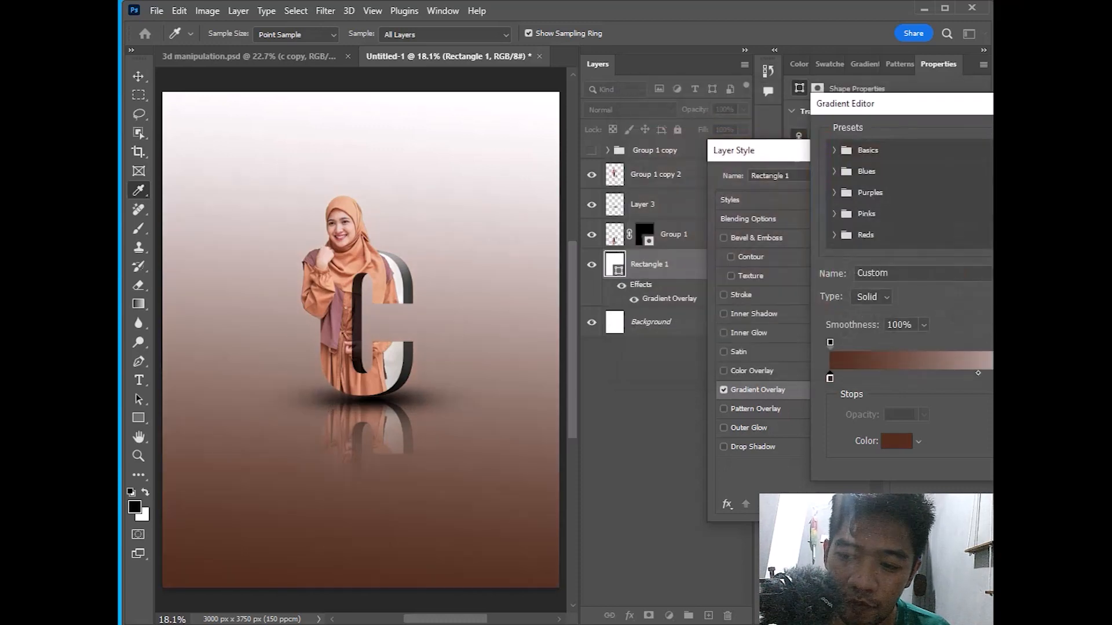
# Set the right stop to a peach tone sampled from the portrait and apply the overlay
pyautogui.click(895, 442)
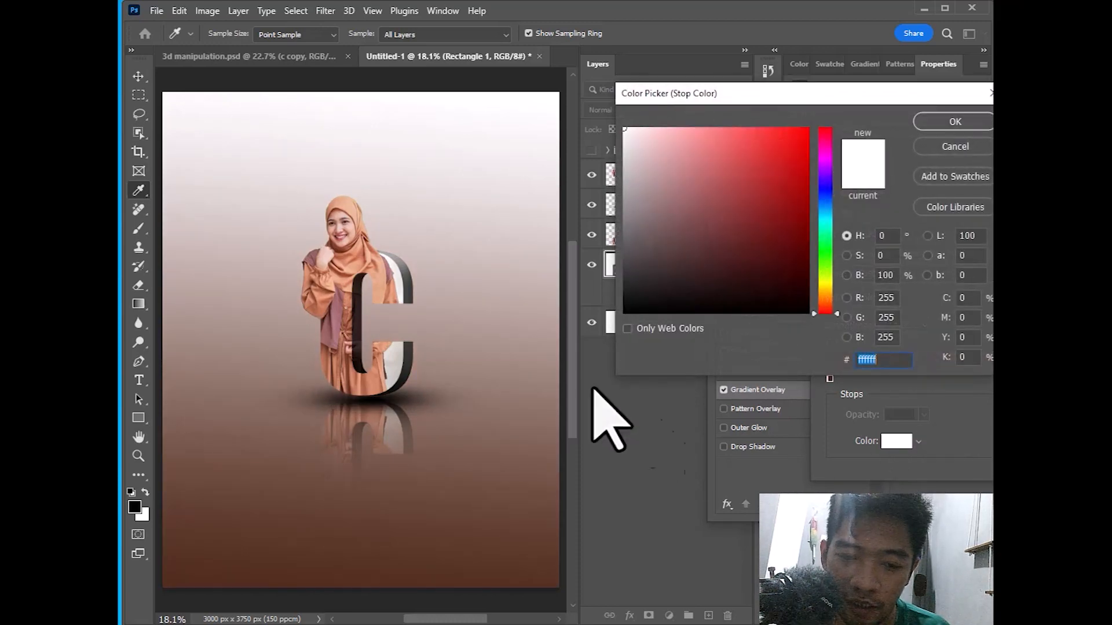
pyautogui.click(357, 268)
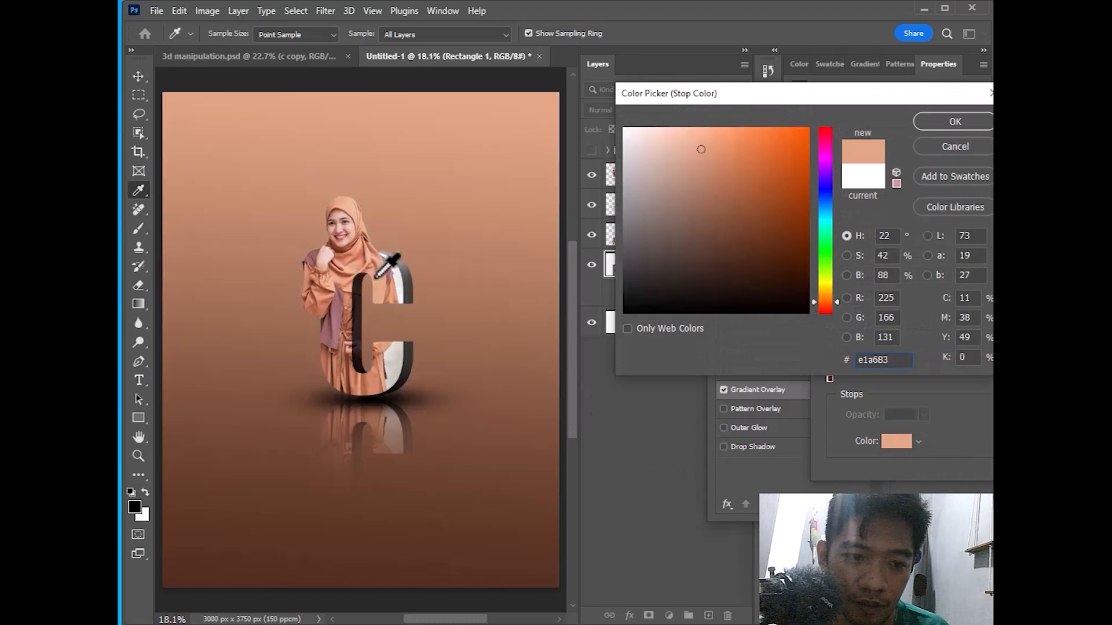
pyautogui.click(338, 264)
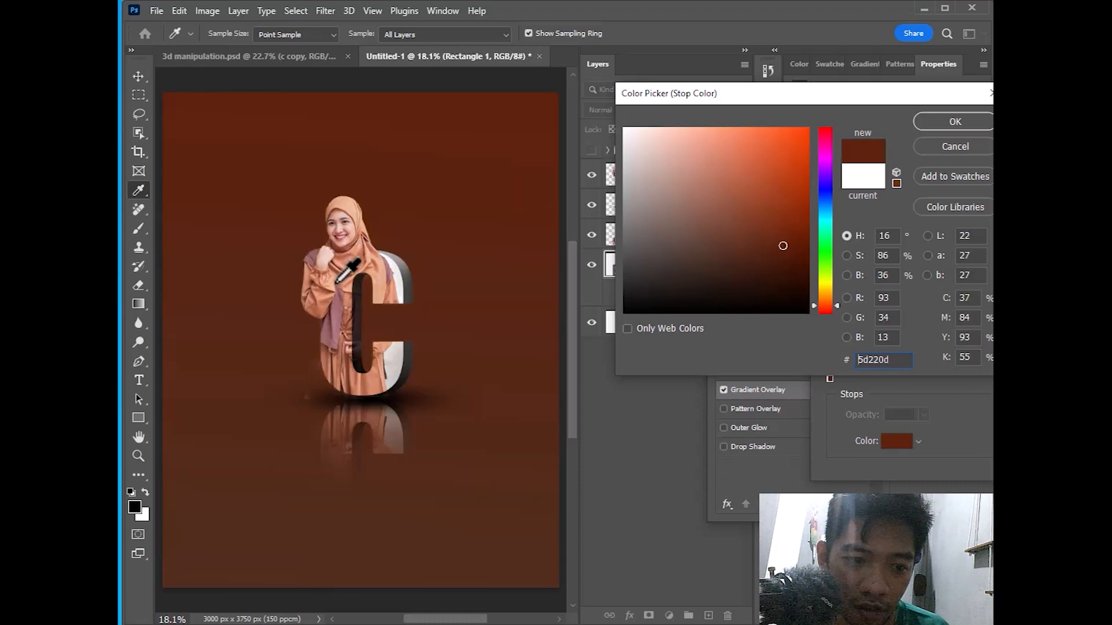
pyautogui.click(340, 280)
pyautogui.click(335, 274)
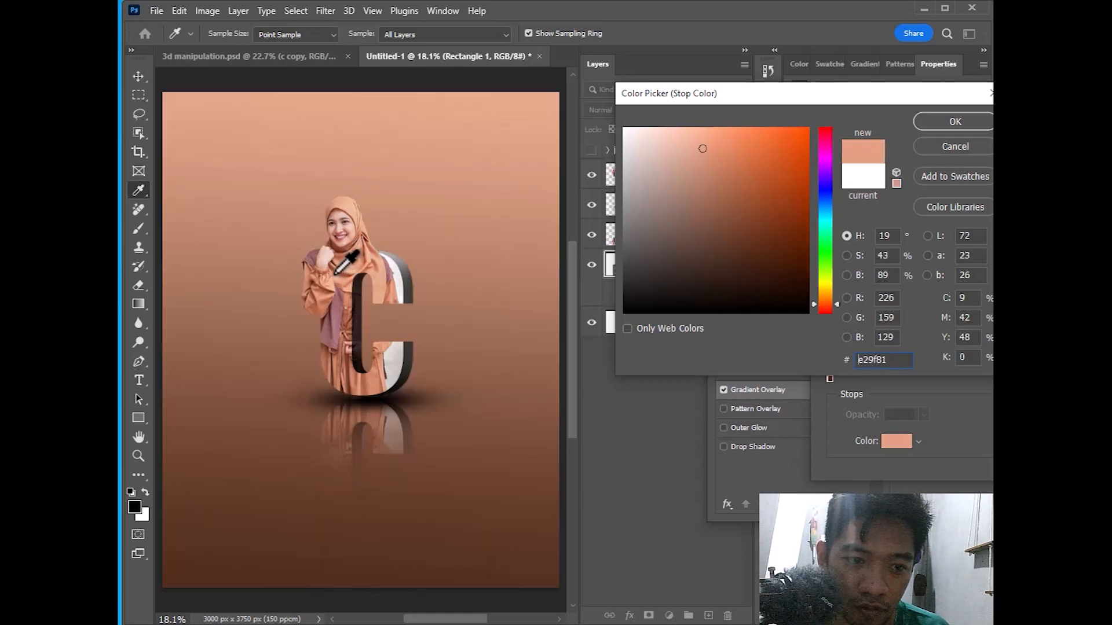
pyautogui.click(955, 122)
pyautogui.press('Return')
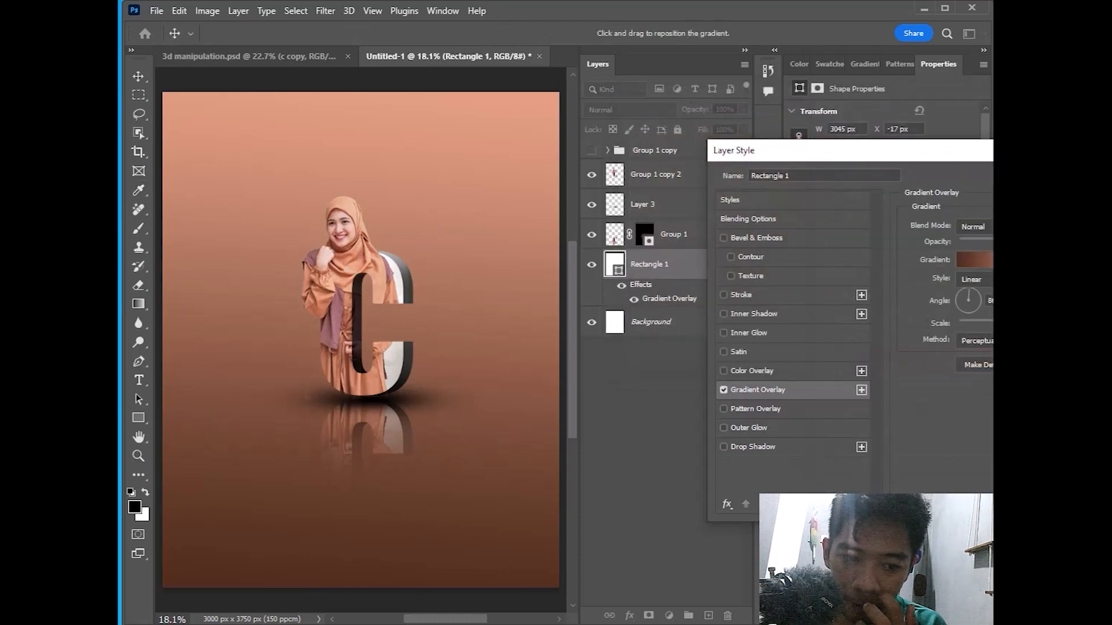
pyautogui.press('Return')
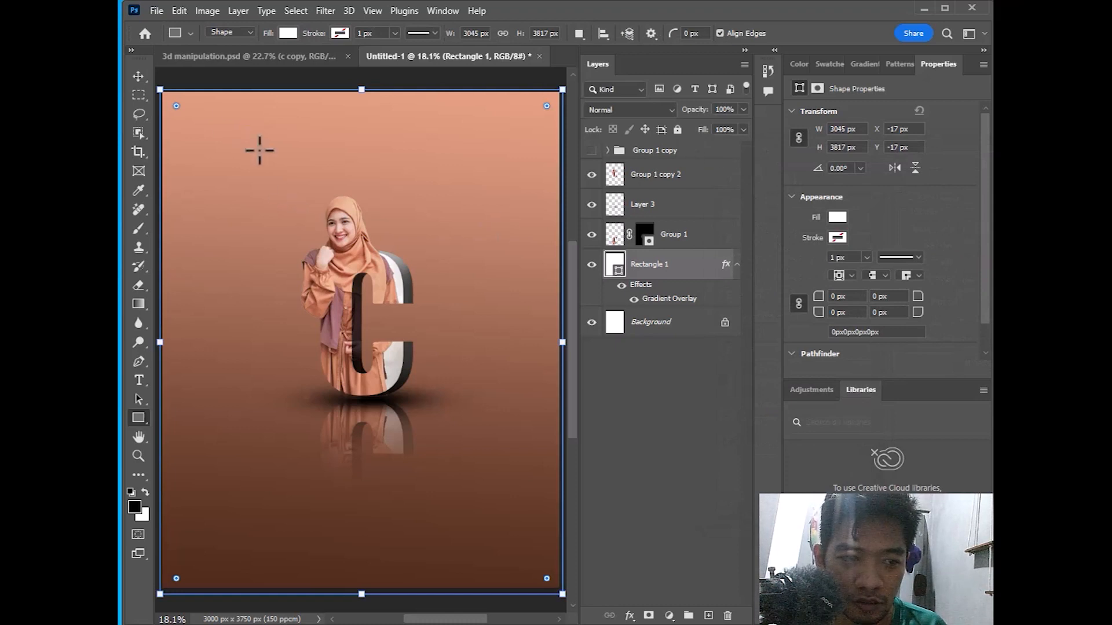
# Scale Group 1 copy 2, Layer 3 and Group 1 up to about 115% and move them lower
pyautogui.click(138, 75)
pyautogui.click(623, 175)
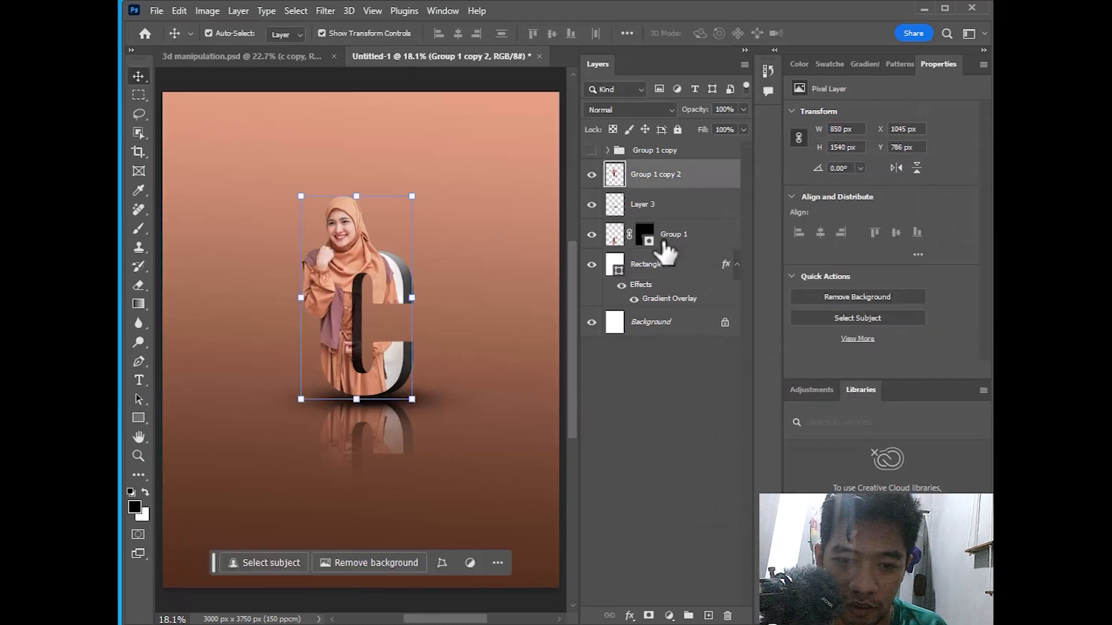
pyautogui.keyDown('shift'); pyautogui.click(692, 243); pyautogui.keyUp('shift')
pyautogui.scroll(-2, 415, 248)
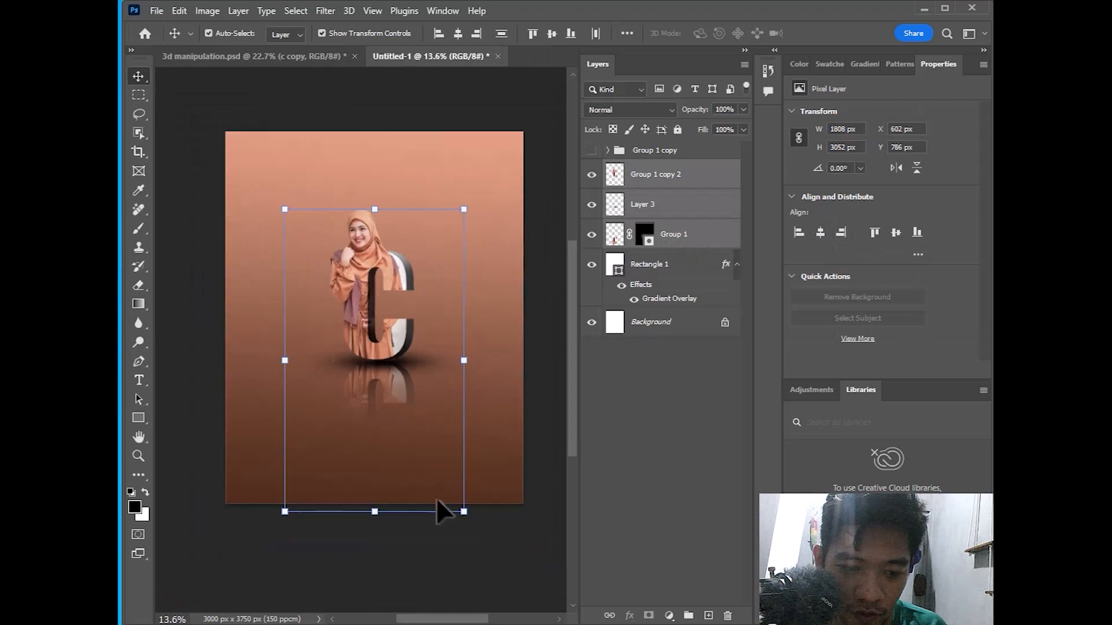
pyautogui.moveTo(463, 511); pyautogui.dragTo(476, 533)
pyautogui.moveTo(374, 245); pyautogui.dragTo(374, 293)
pyautogui.click(848, 33)
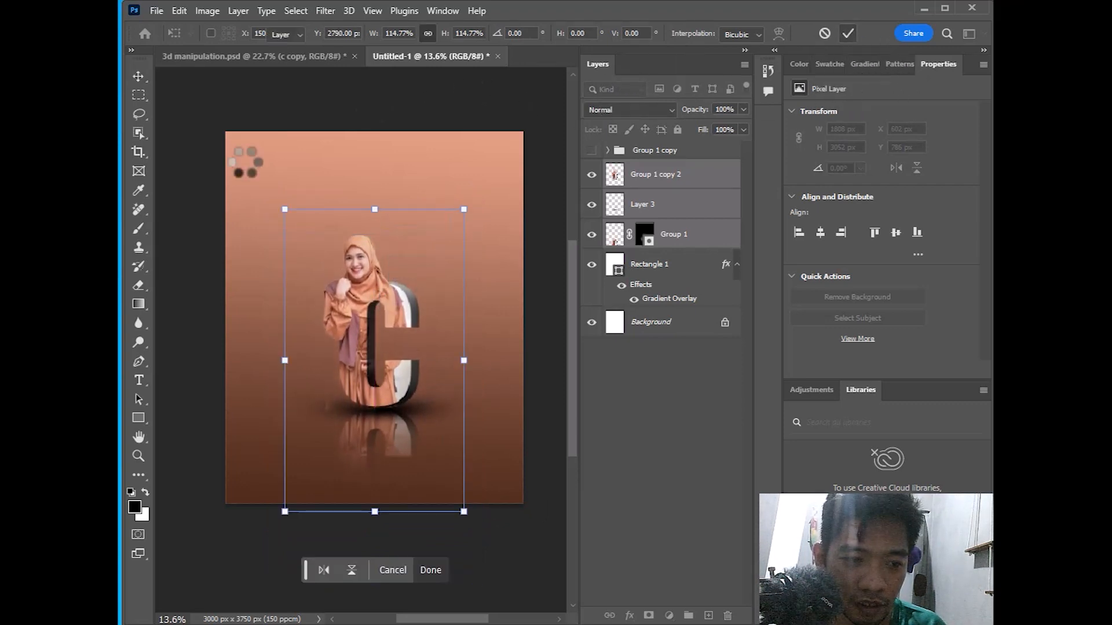
pyautogui.click(139, 457)
pyautogui.rightClick(397, 282)
pyautogui.click(419, 288)
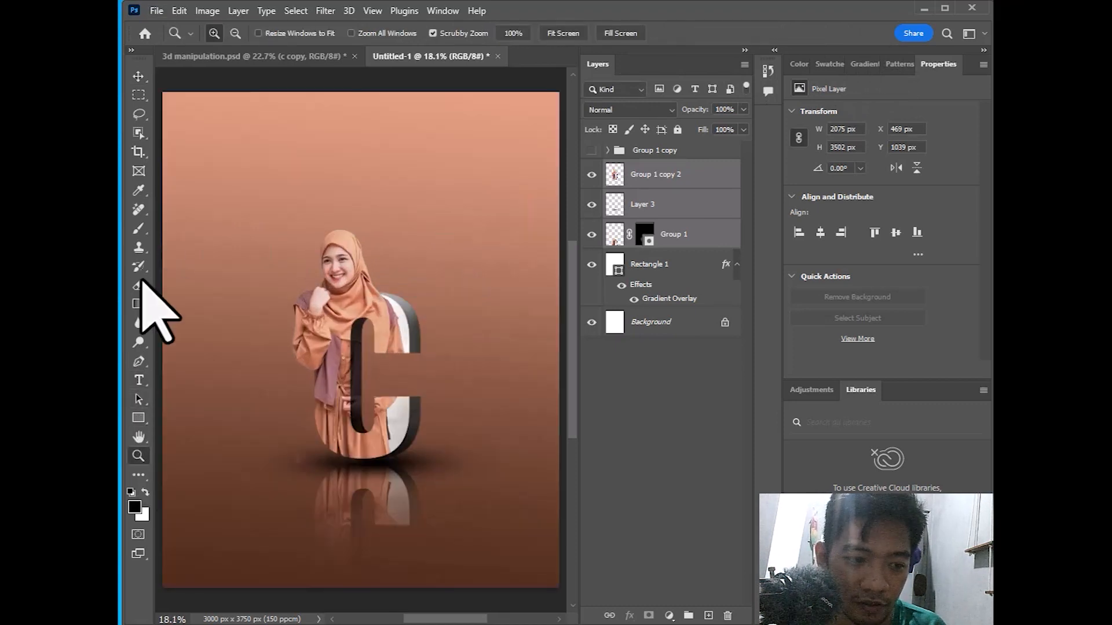
# Type the title 'CUT SYIFA' above the woman in Gabriola with Small Caps
pyautogui.click(139, 380)
pyautogui.click(399, 255)
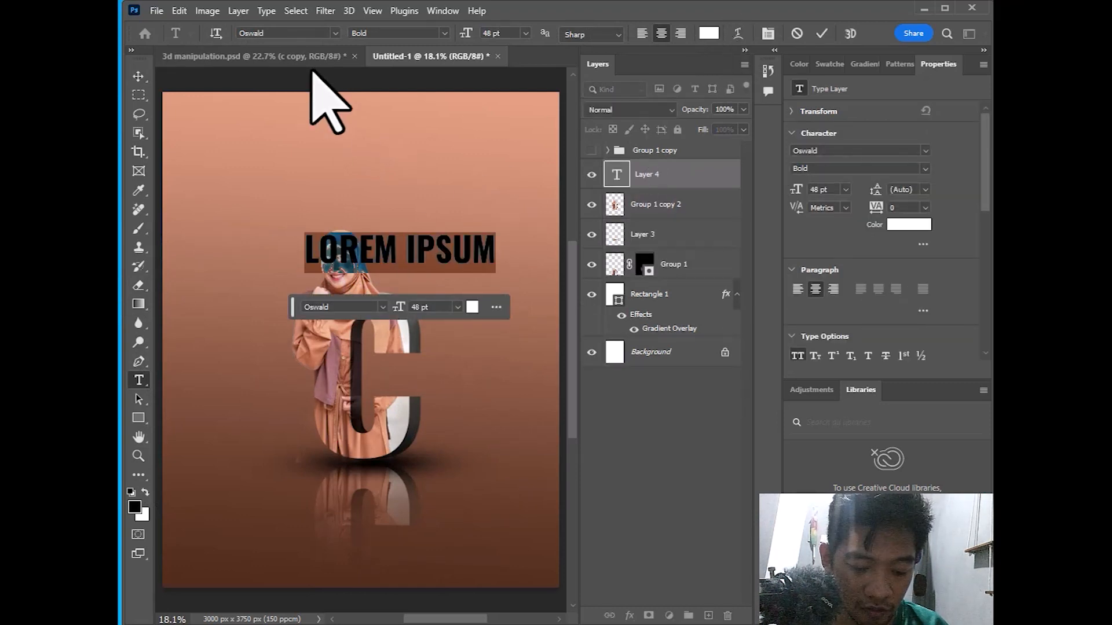
pyautogui.write('C')
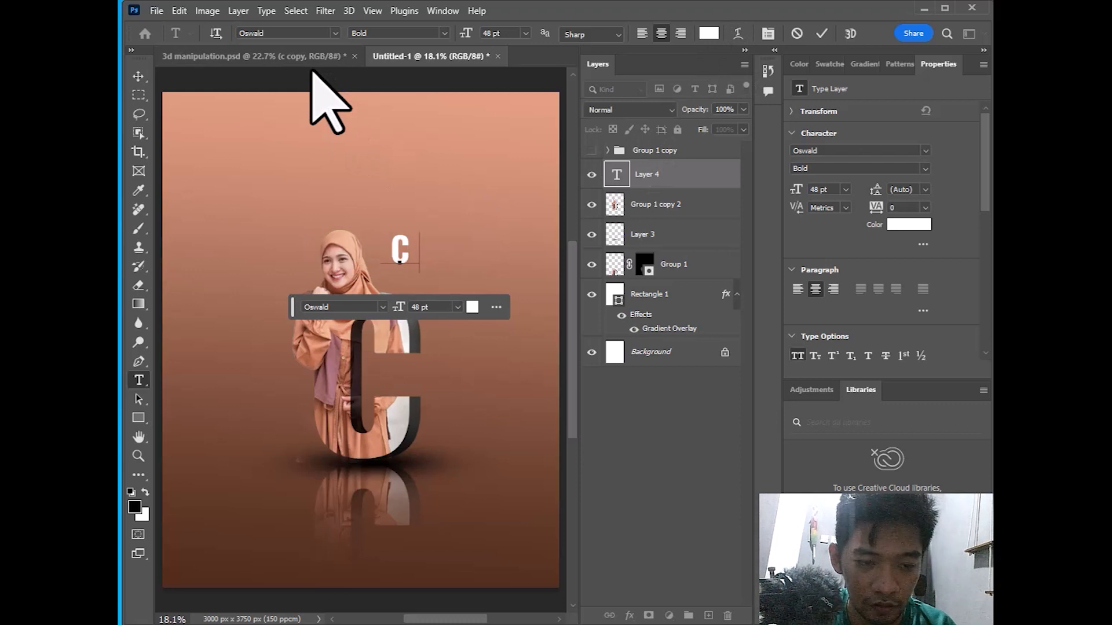
pyautogui.write('UT')
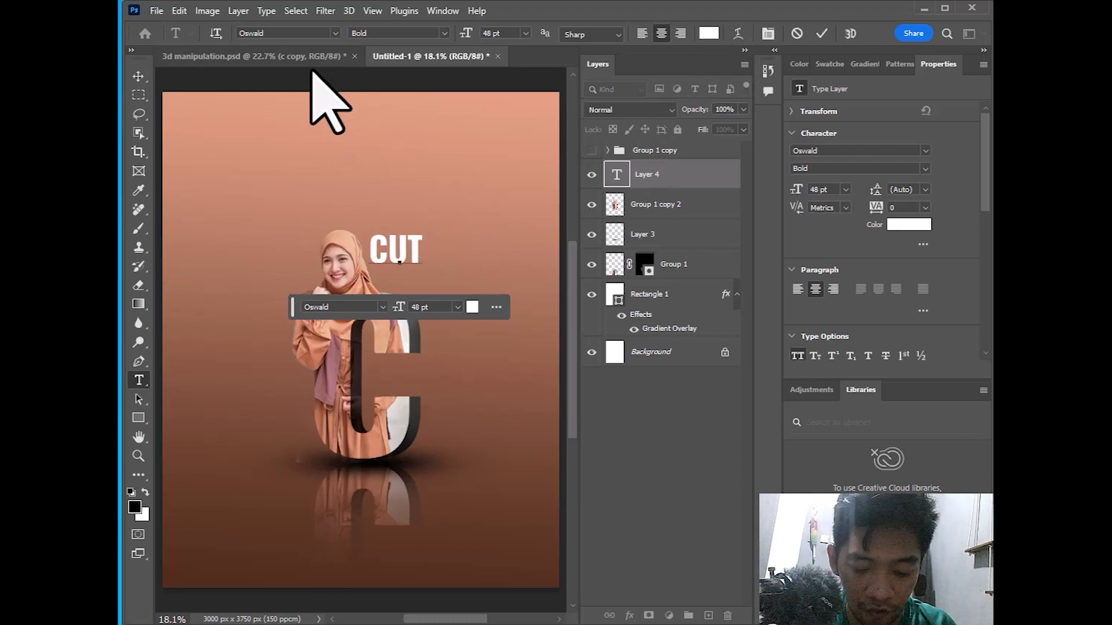
pyautogui.write(' SYIFA')
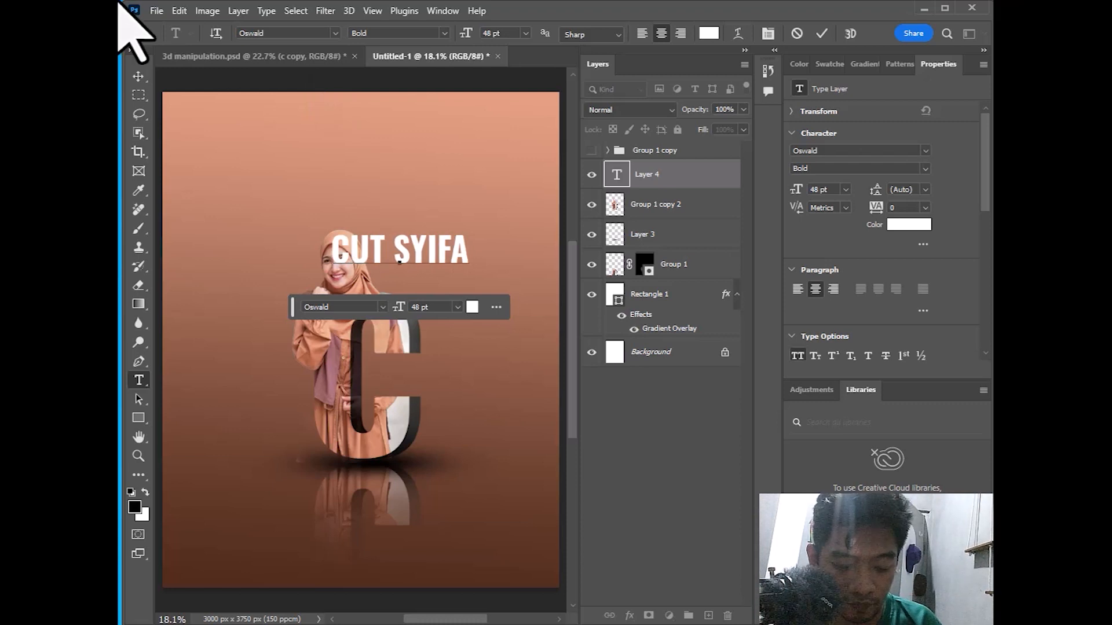
pyautogui.hotkey('ctrl', 'a')
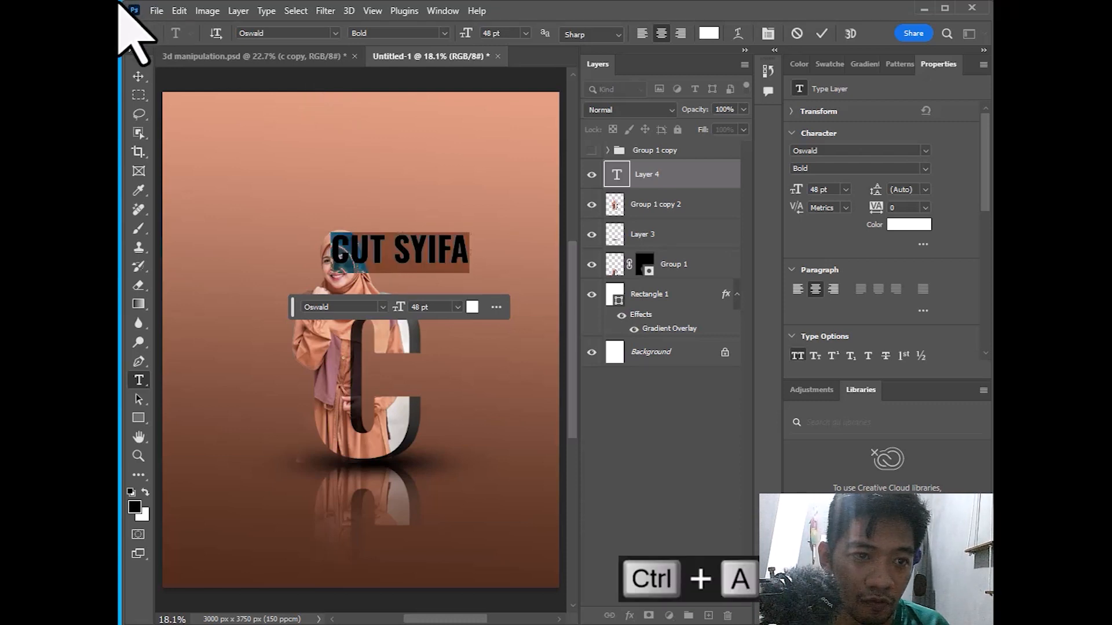
pyautogui.click(335, 34)
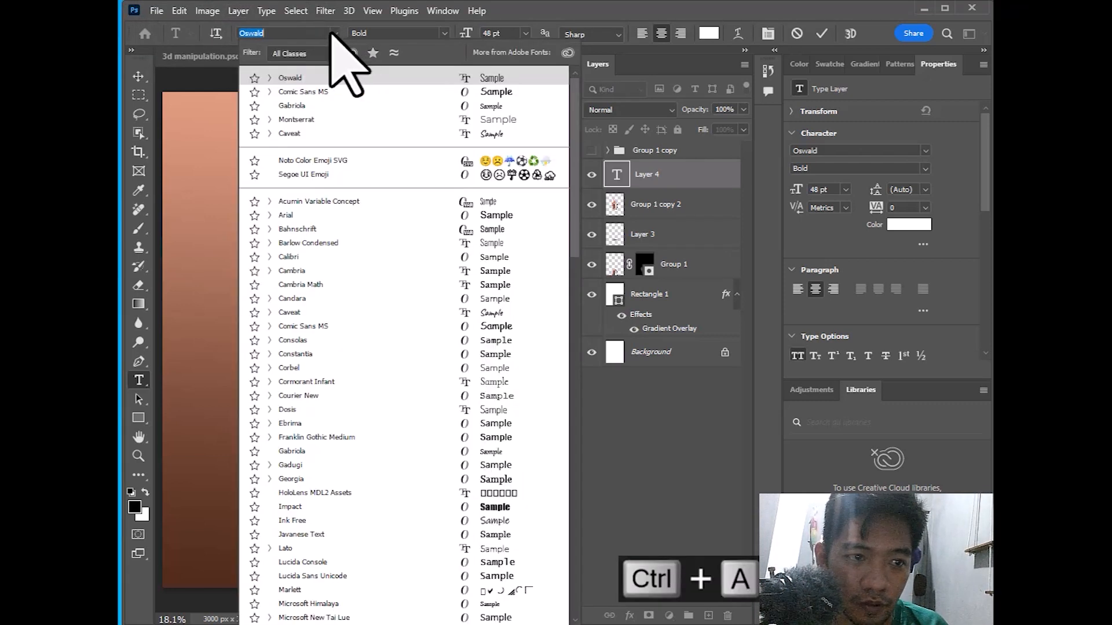
pyautogui.click(303, 106)
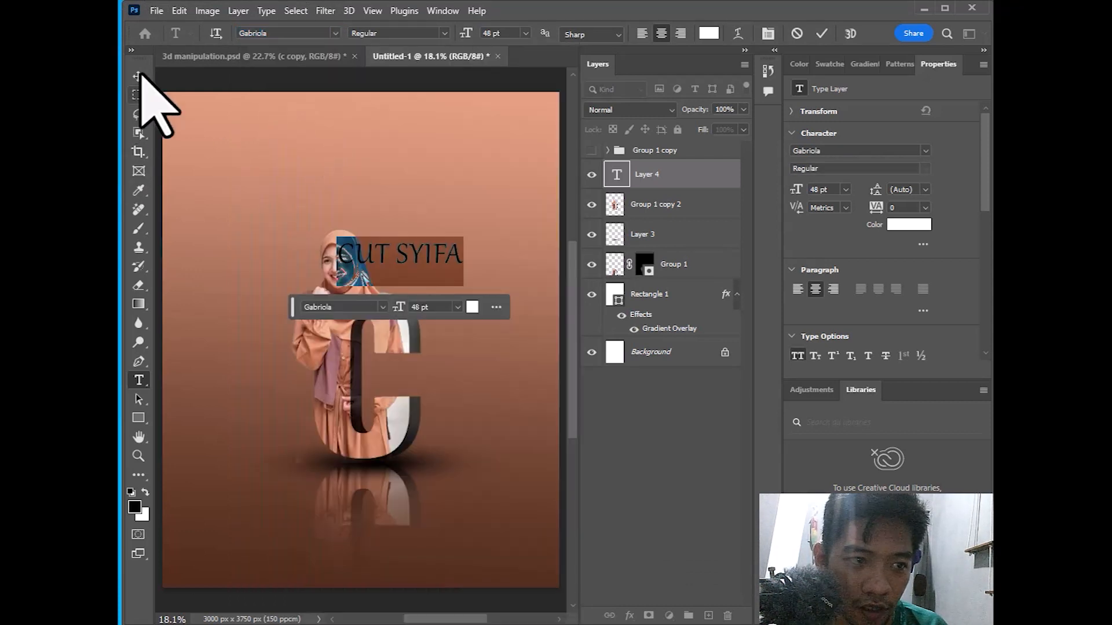
pyautogui.scroll(-2, 845, 317)
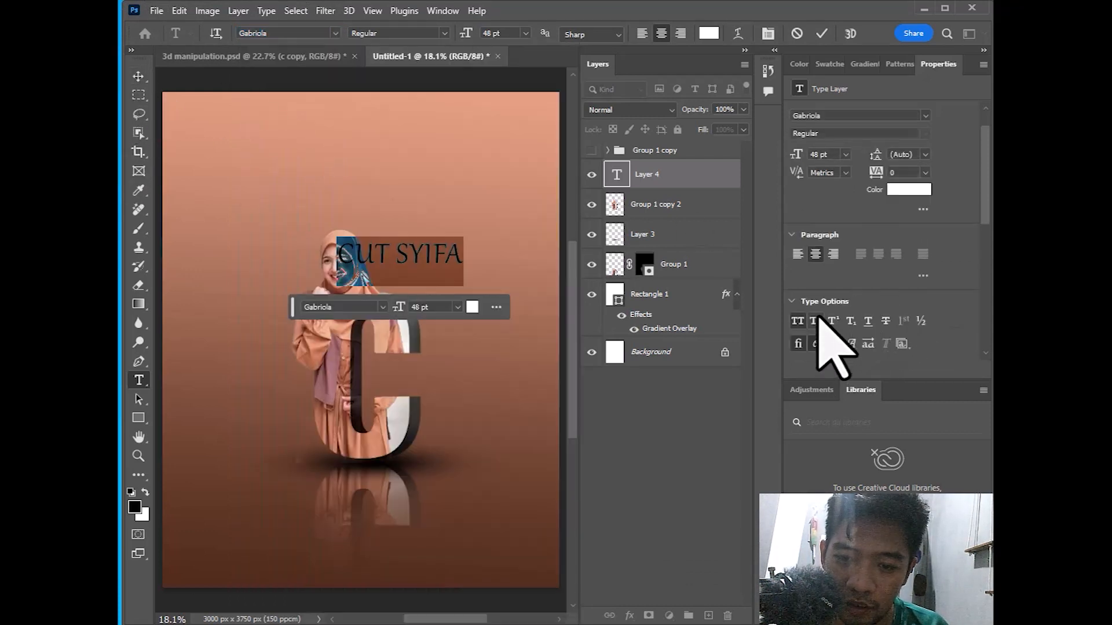
pyautogui.click(815, 320)
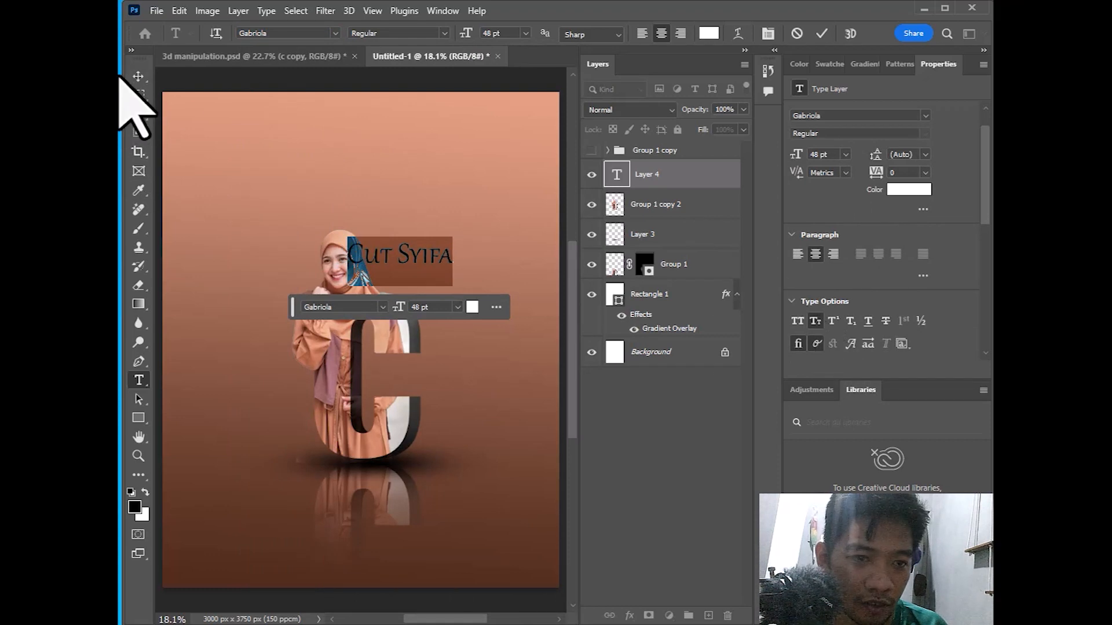
# Move the title to the right of her head and begin scaling it
pyautogui.click(138, 76)
pyautogui.moveTo(426, 249); pyautogui.dragTo(494, 279)
pyautogui.hotkey('ctrl', 't')
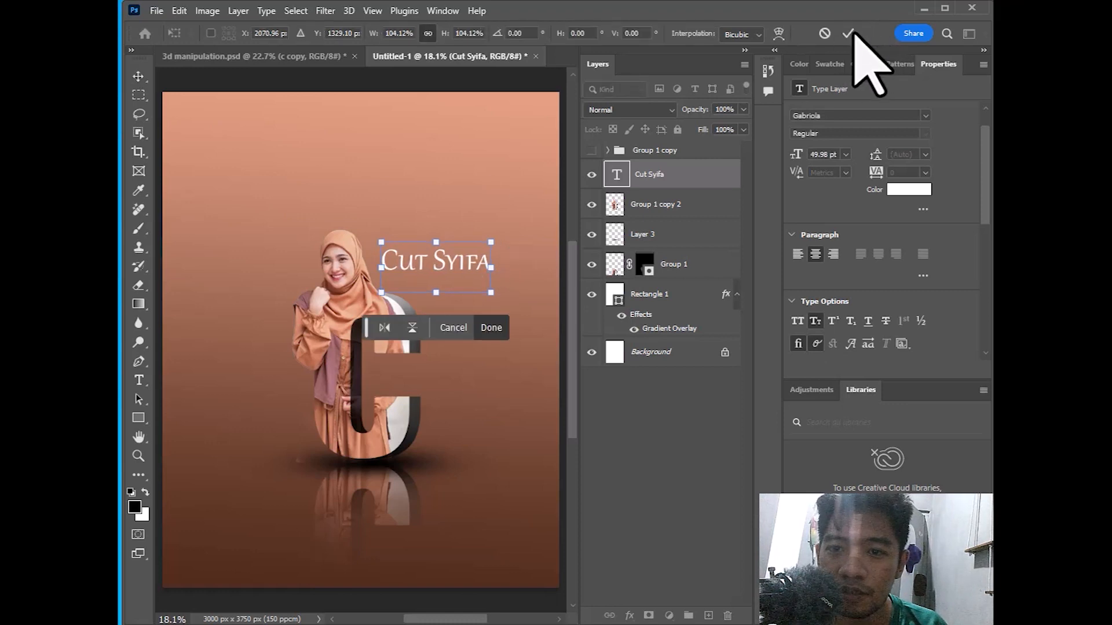
# Commit the enlarged 49.98 pt title, recentre the view, and deselect the layer
pyautogui.click(849, 33)
pyautogui.scroll(-3, 527, 170)
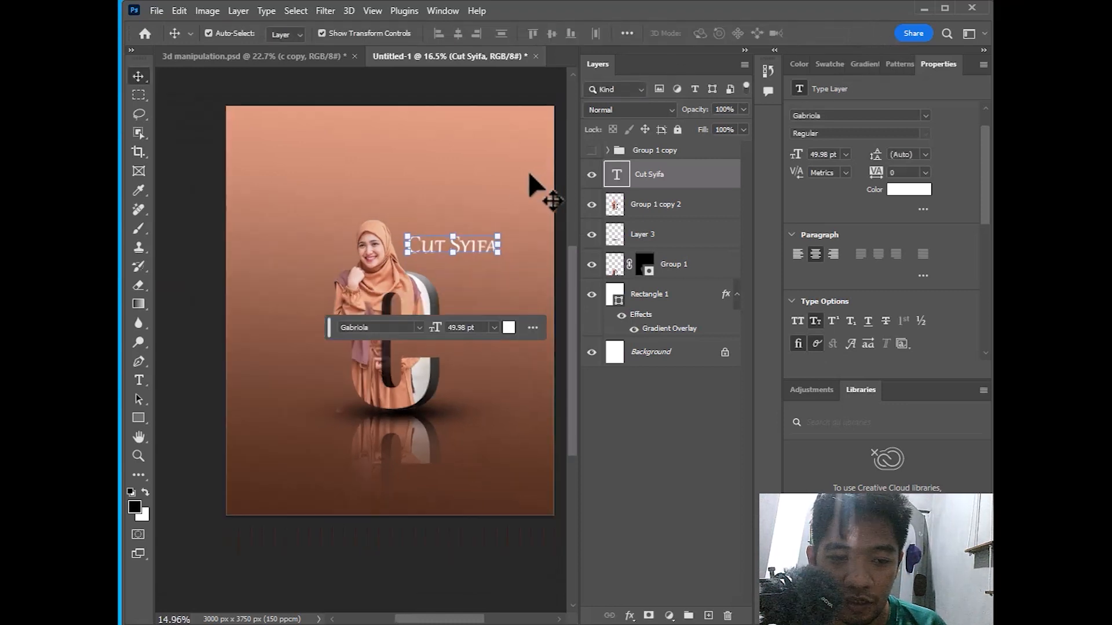
pyautogui.moveTo(508, 284); pyautogui.dragTo(457, 286)
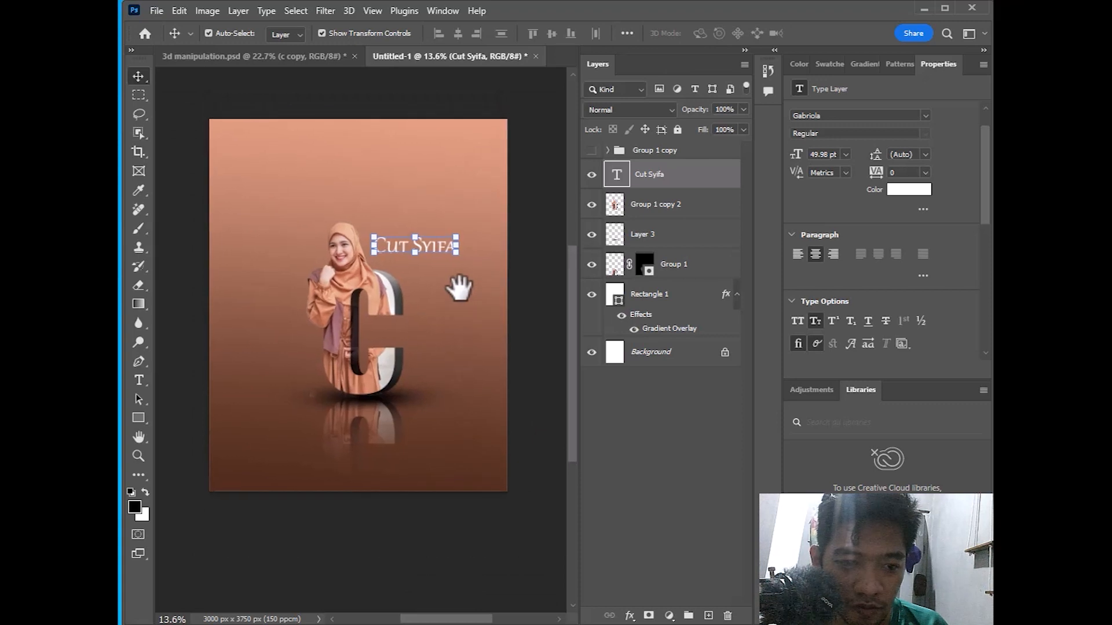
pyautogui.scroll(1, 439, 286)
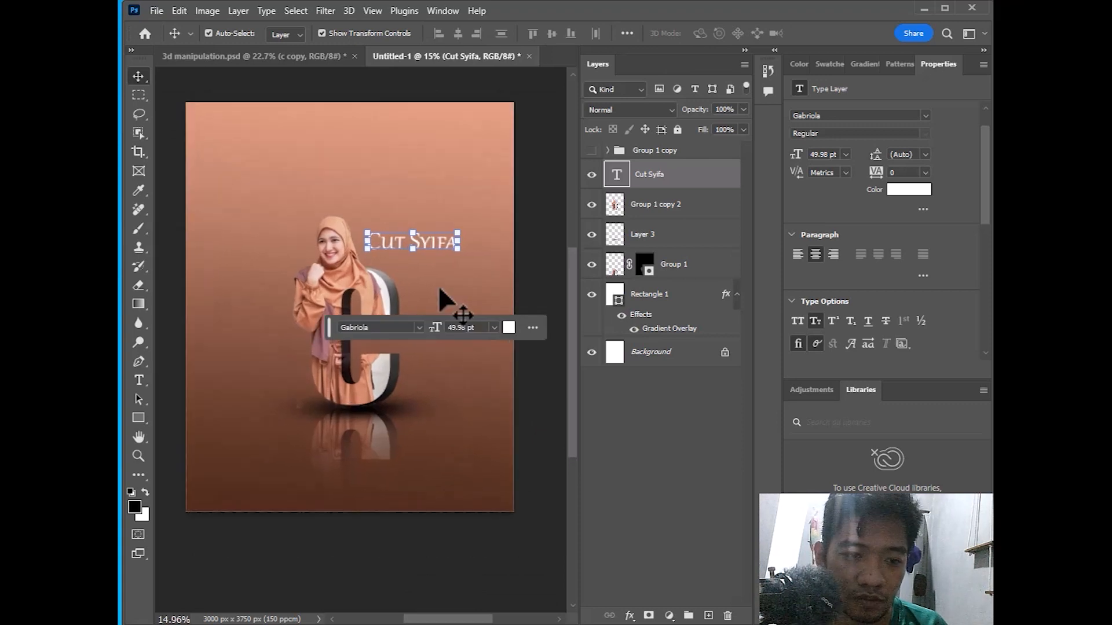
pyautogui.click(533, 223)
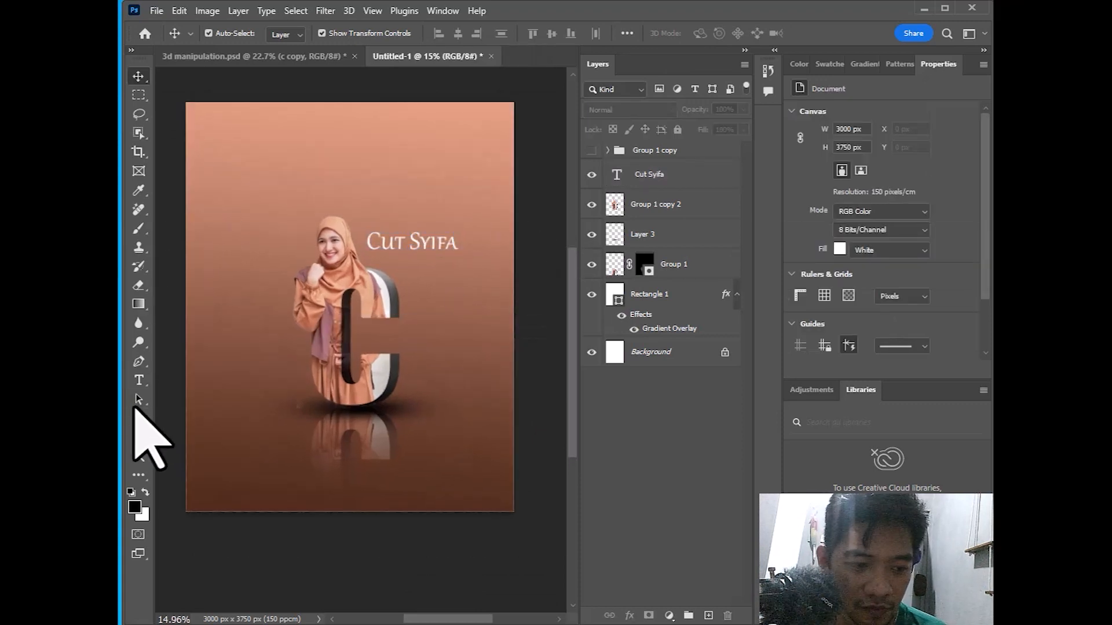
pyautogui.click(140, 454)
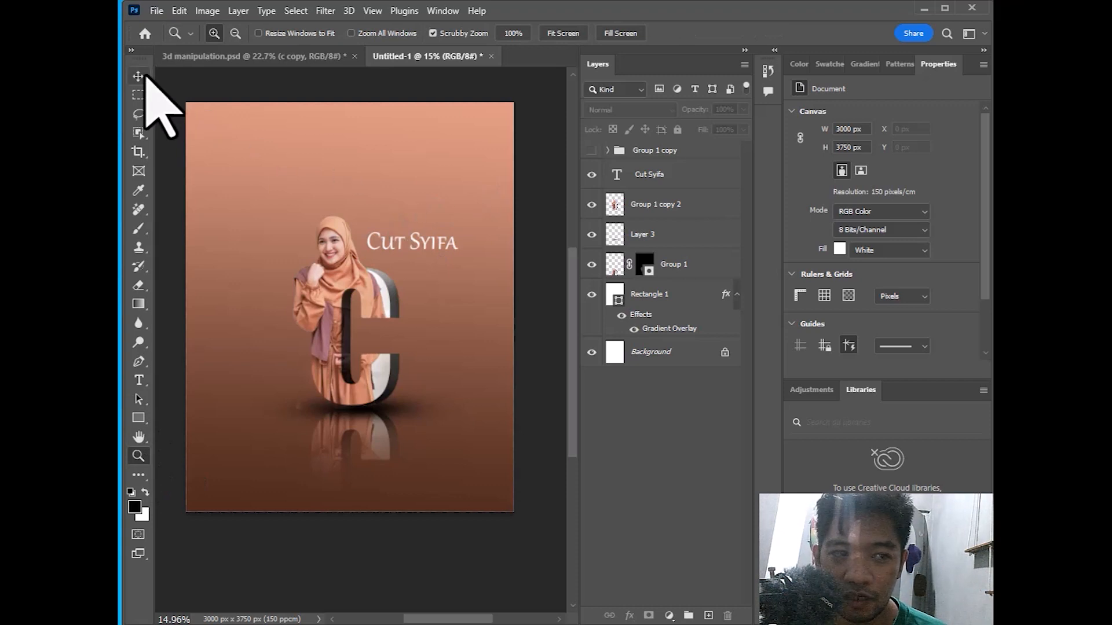
pyautogui.click(139, 77)
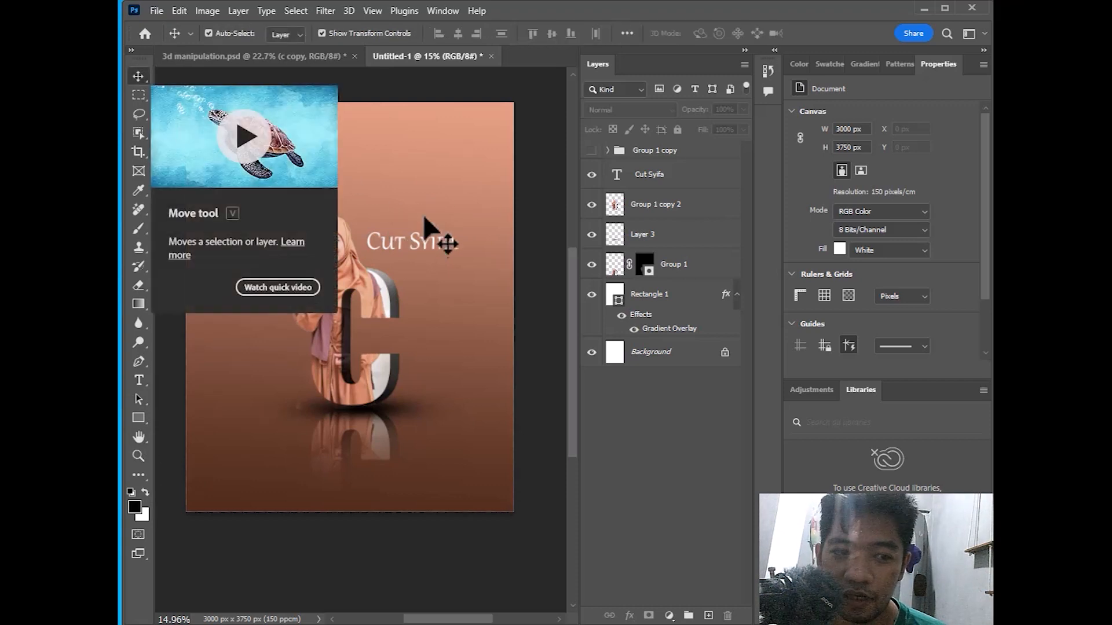